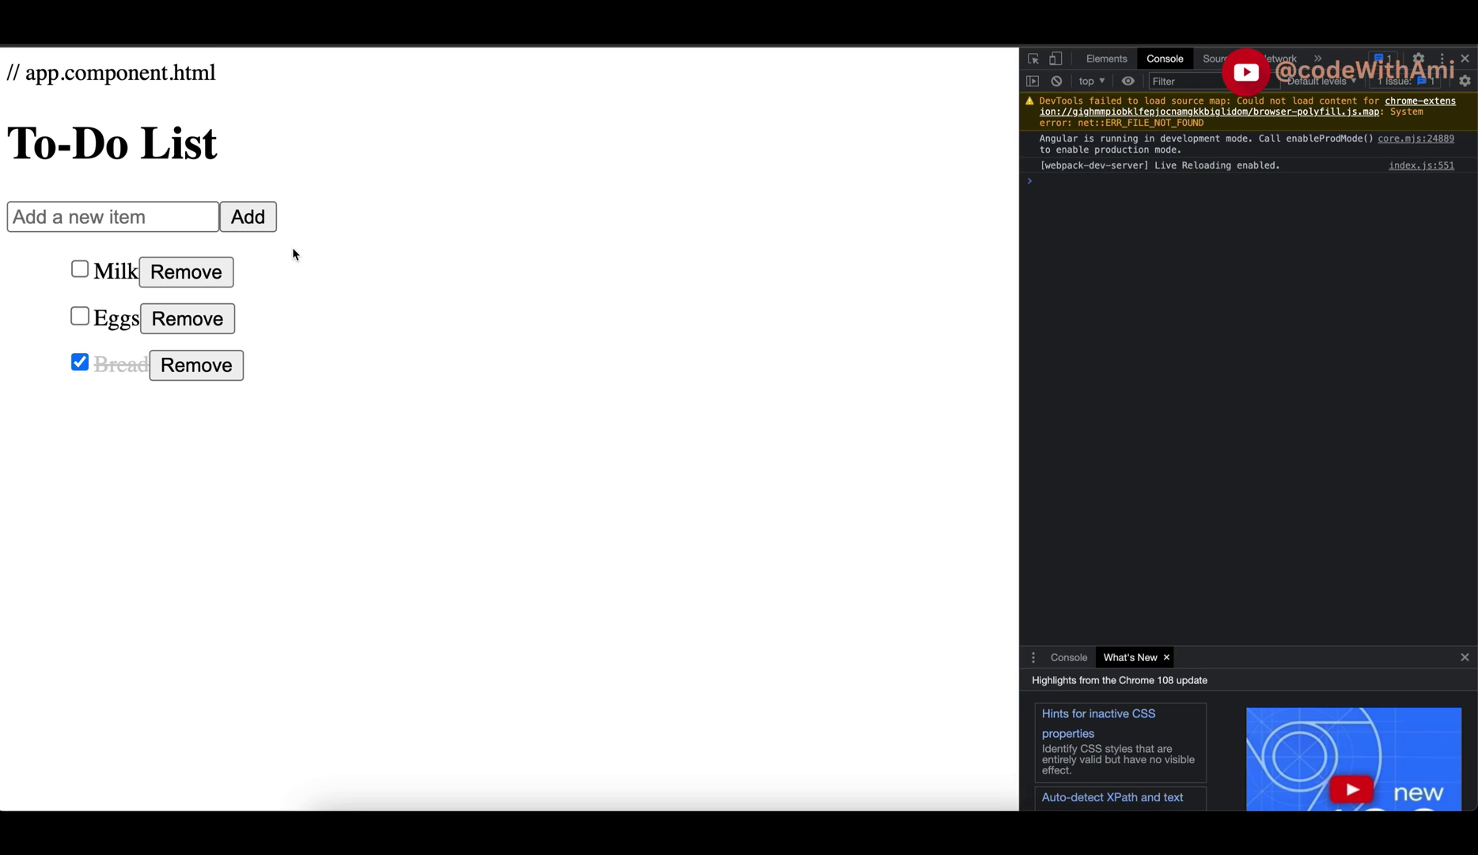
# Tick Milk as done, then remove the Milk, Eggs and Bread items
pyautogui.click(80, 269)
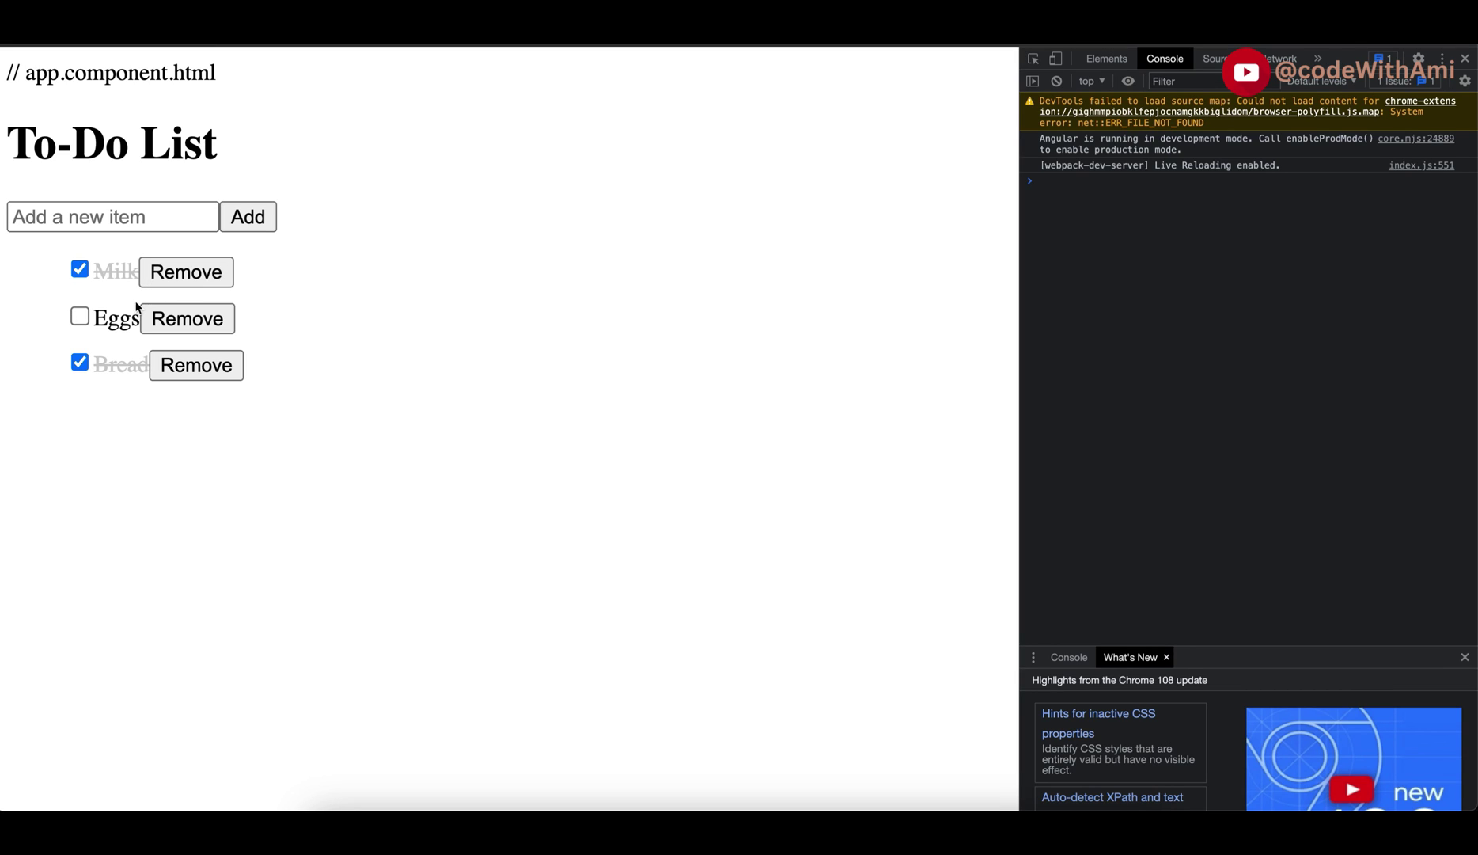
pyautogui.click(195, 276)
pyautogui.click(202, 274)
pyautogui.click(202, 275)
# Add to-do items testItem, testItem2 and testItem3
pyautogui.click(182, 215)
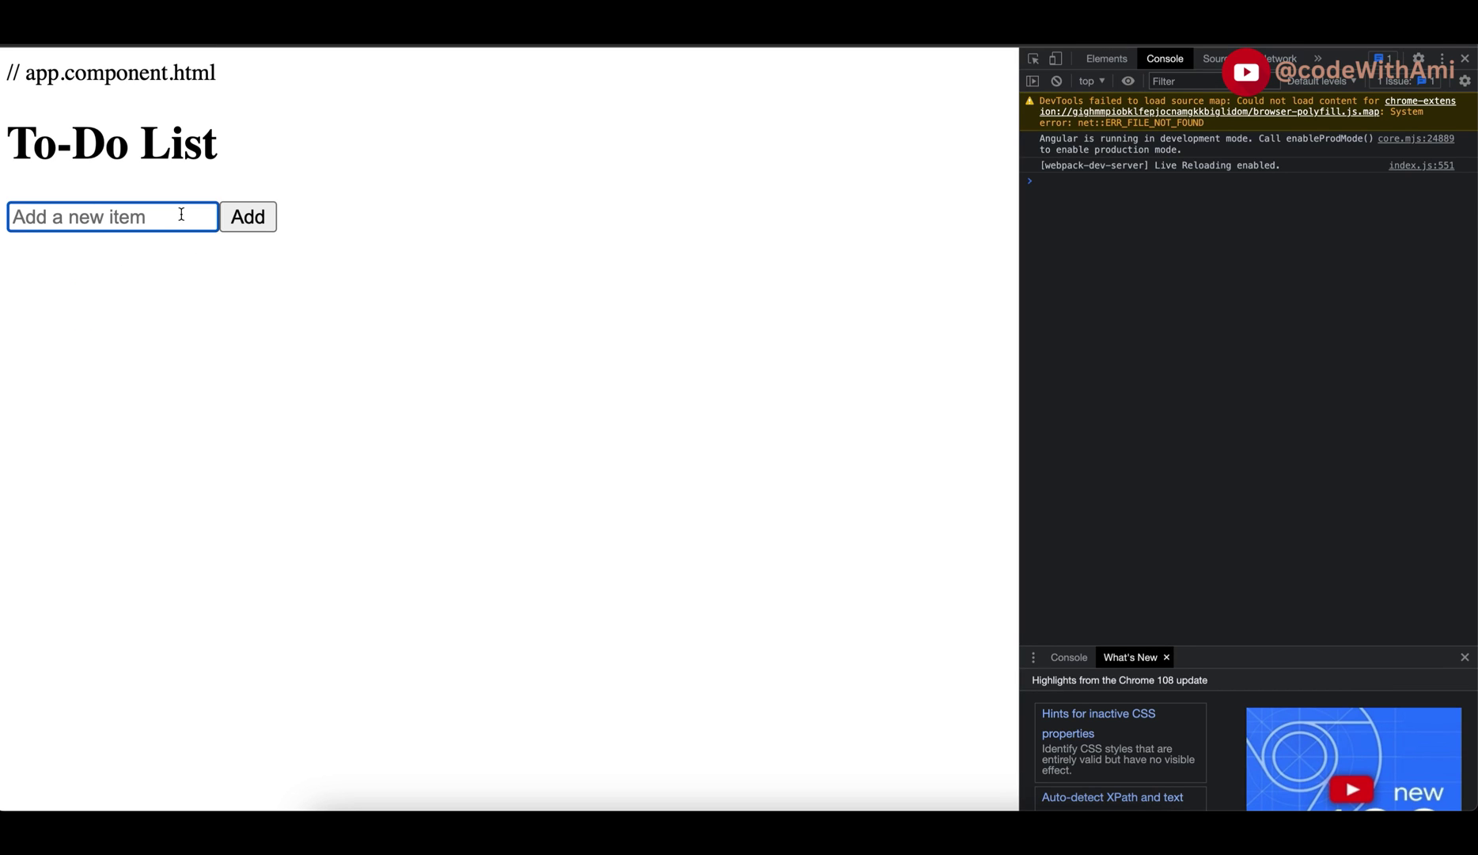
pyautogui.write('testItem')
pyautogui.click(241, 221)
pyautogui.click(155, 216)
pyautogui.write('test')
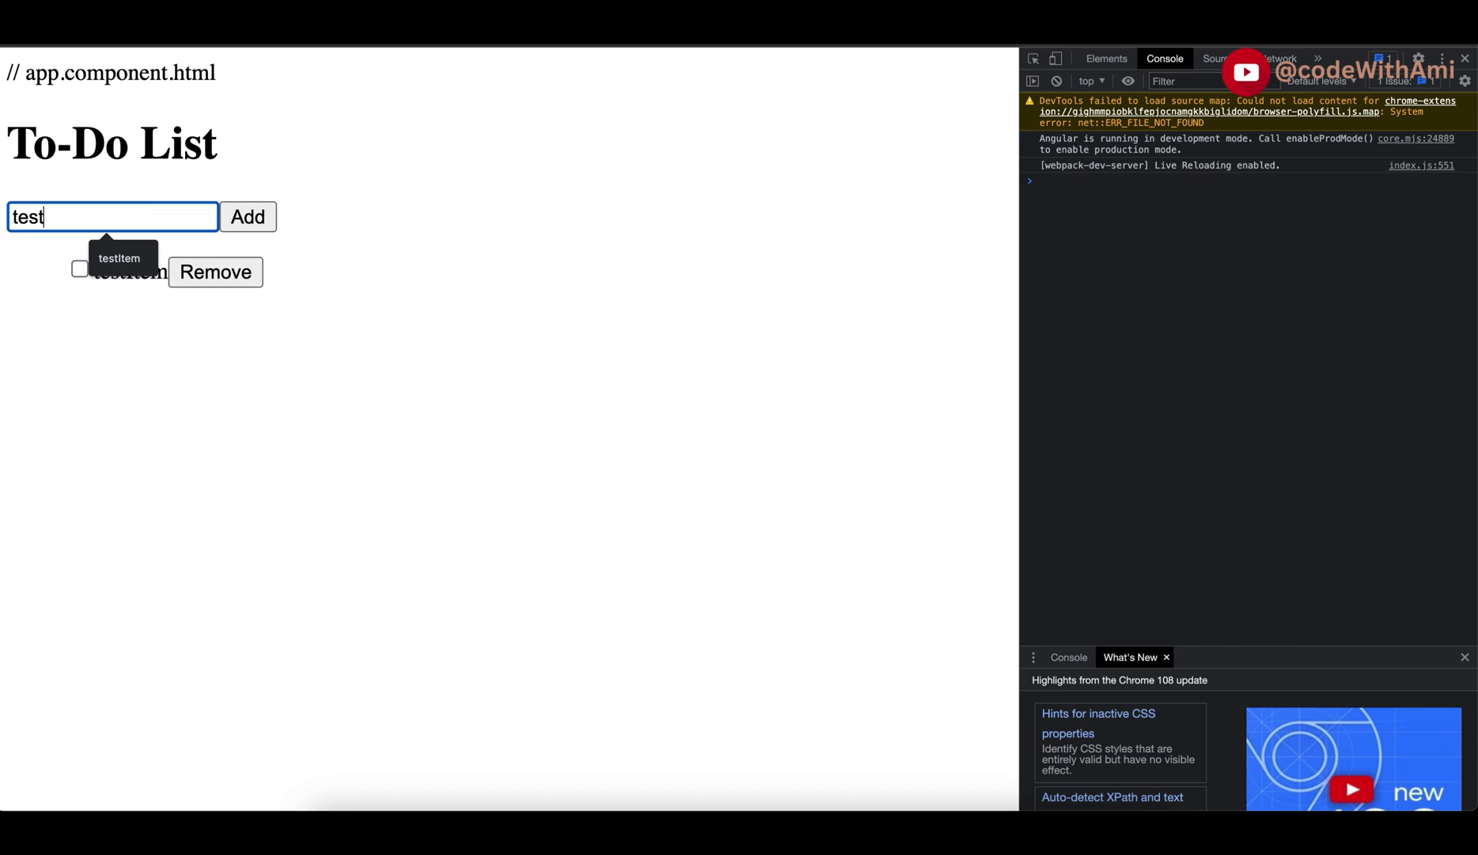
pyautogui.write('Item2')
pyautogui.click(248, 217)
pyautogui.click(118, 216)
pyautogui.write('testItem')
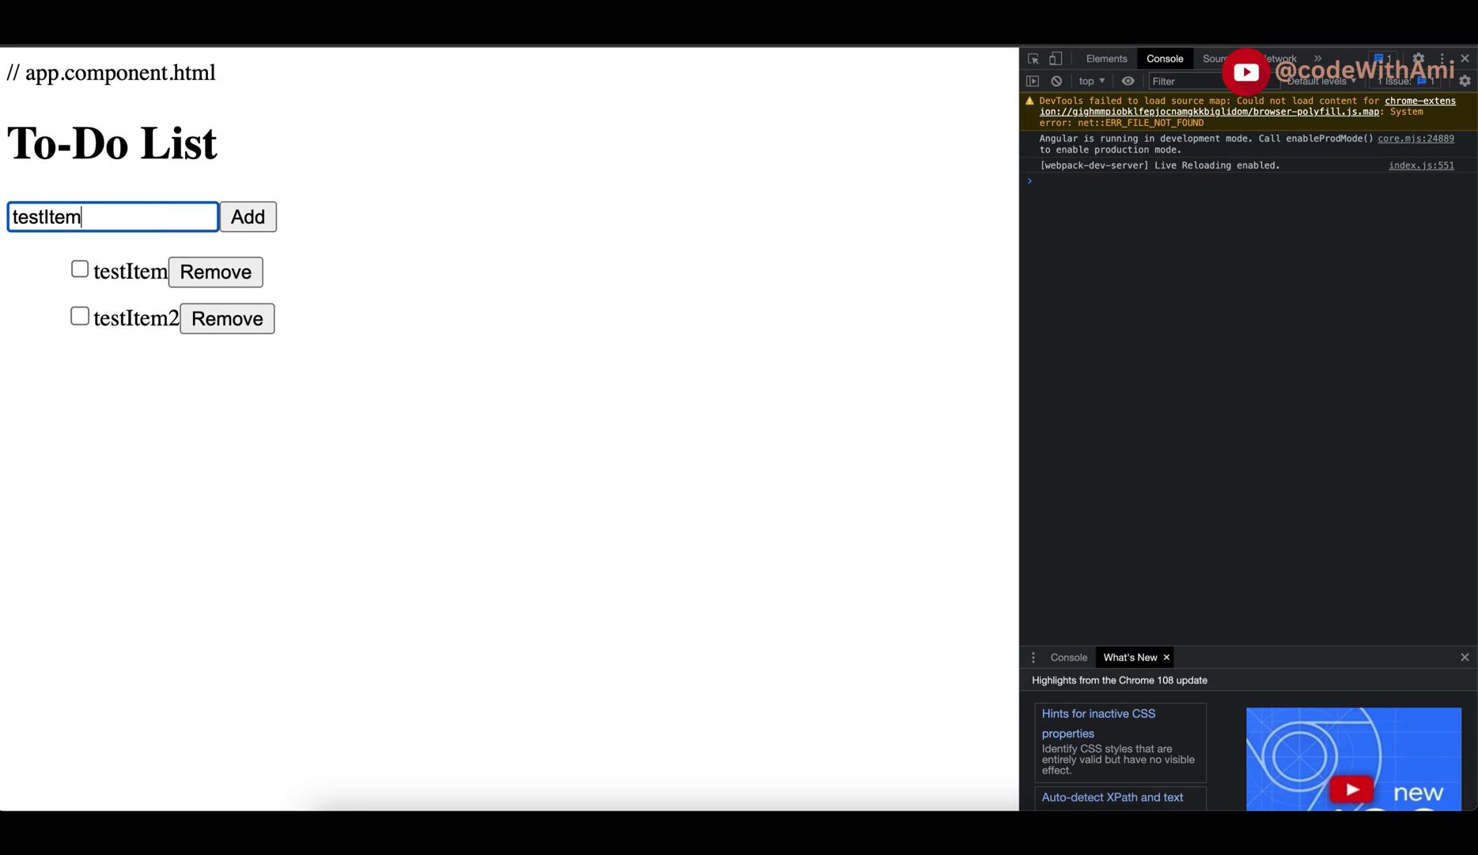
pyautogui.write('3')
pyautogui.click(247, 217)
# Remove the three test items from the list
pyautogui.click(227, 365)
pyautogui.click(227, 318)
pyautogui.click(215, 271)
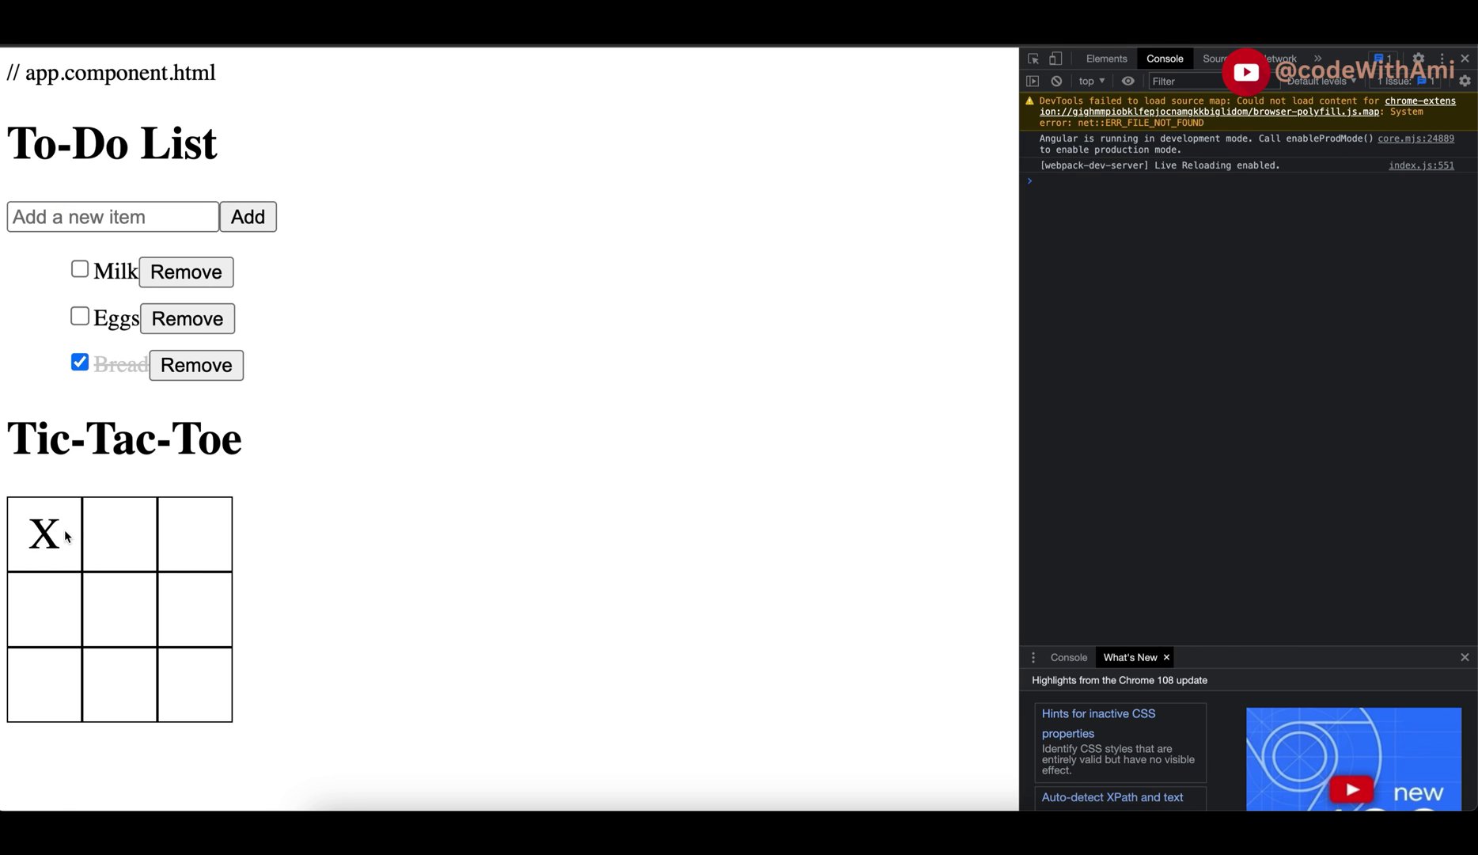
# Play a tic-tac-toe game where X wins along the top row
pyautogui.click(48, 667)
pyautogui.click(212, 537)
pyautogui.click(162, 682)
pyautogui.click(120, 538)
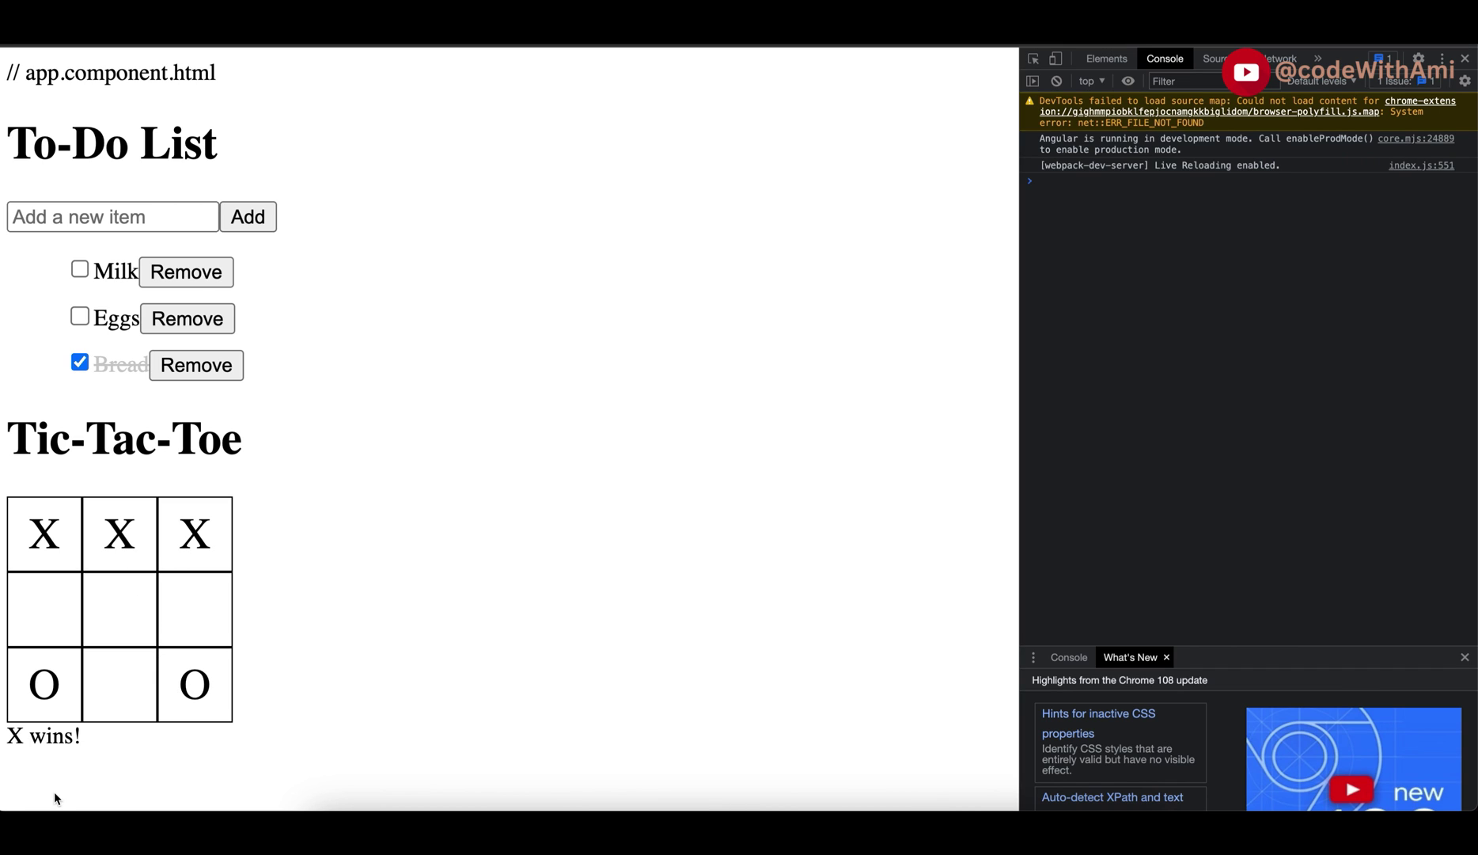
# Play a second tic-tac-toe game, filling the corners, edges and middle rows
pyautogui.click(49, 682)
pyautogui.click(194, 518)
pyautogui.click(198, 671)
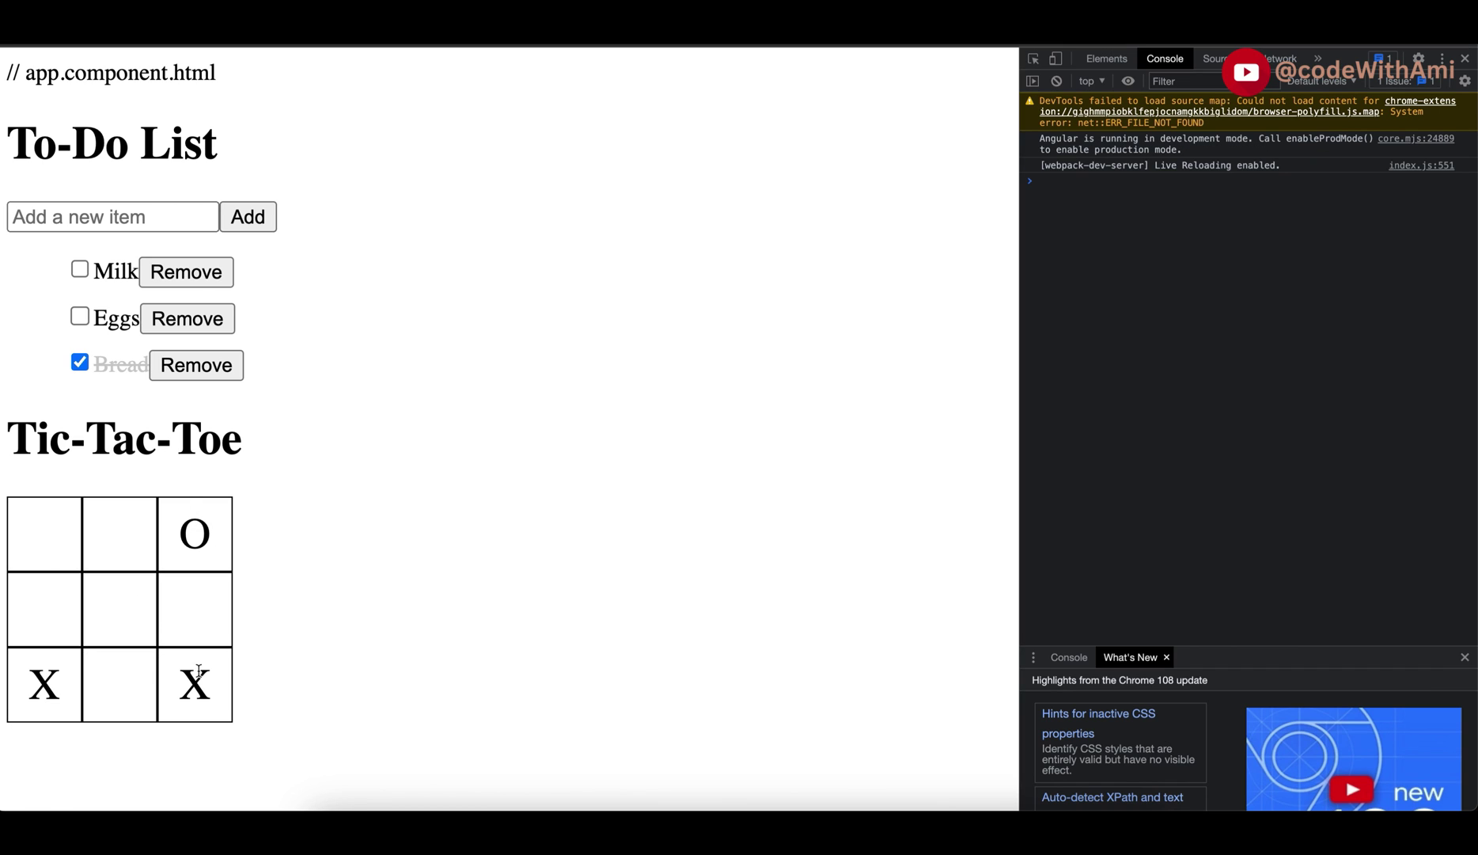
pyautogui.click(69, 561)
pyautogui.click(119, 536)
pyautogui.click(115, 678)
pyautogui.click(52, 616)
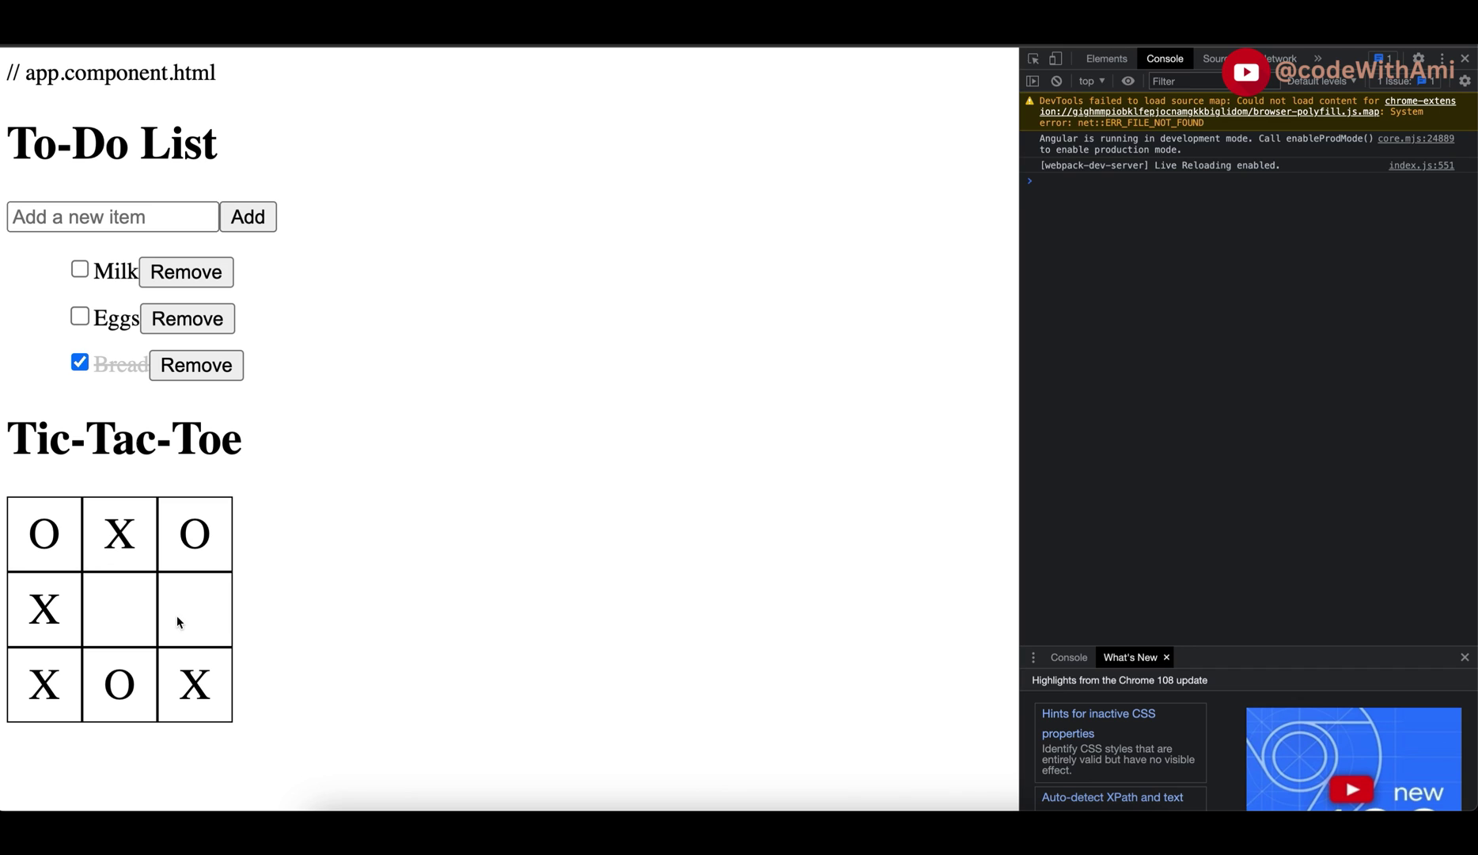
pyautogui.click(181, 622)
# Fill the centre tic-tac-toe square with an X to complete the board
pyautogui.click(105, 613)
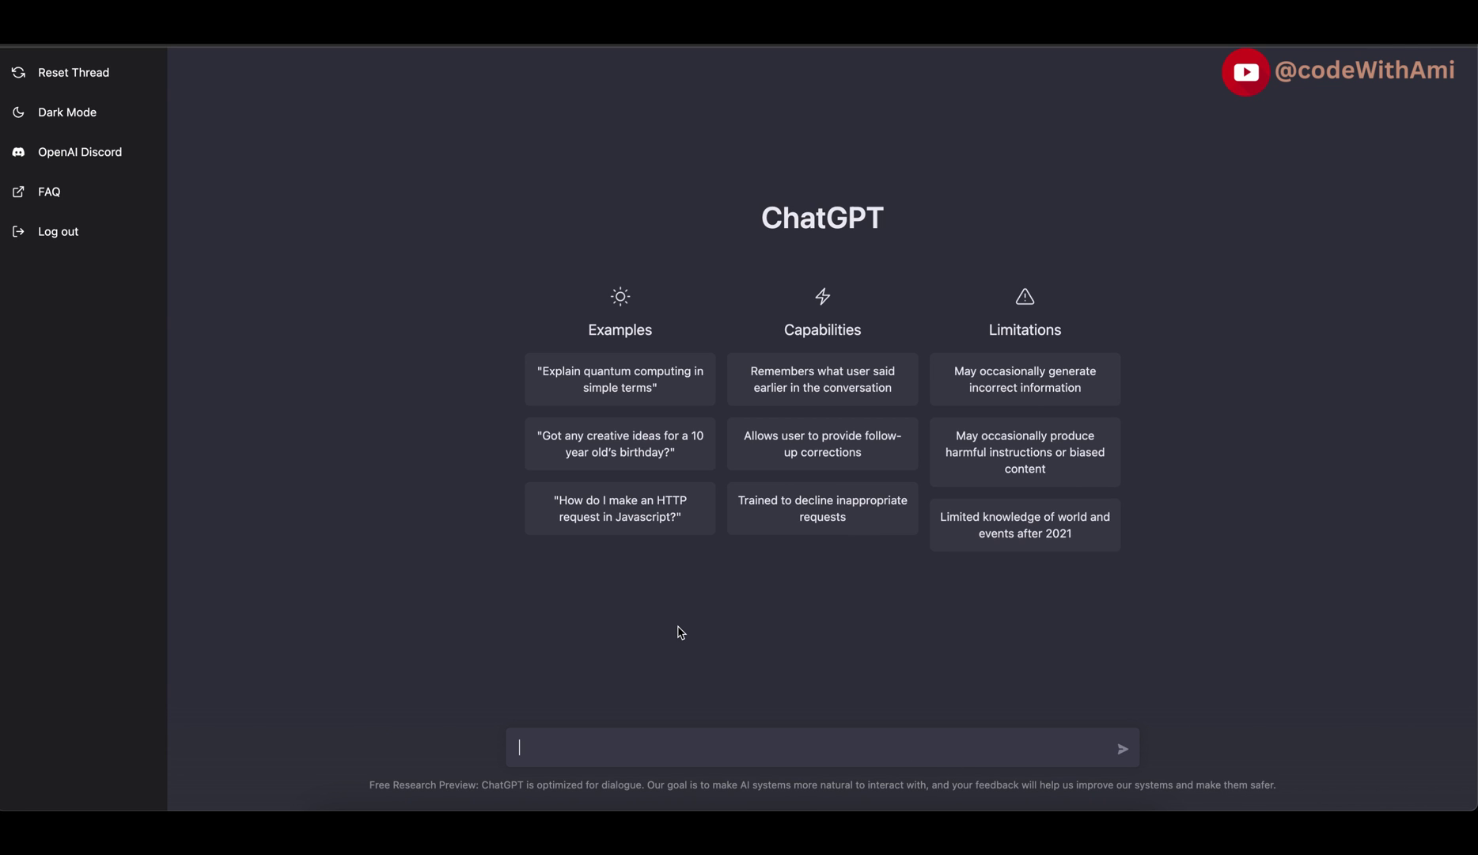
# Ask ChatGPT for 'a to do list app in angular framework'
pyautogui.click(633, 740)
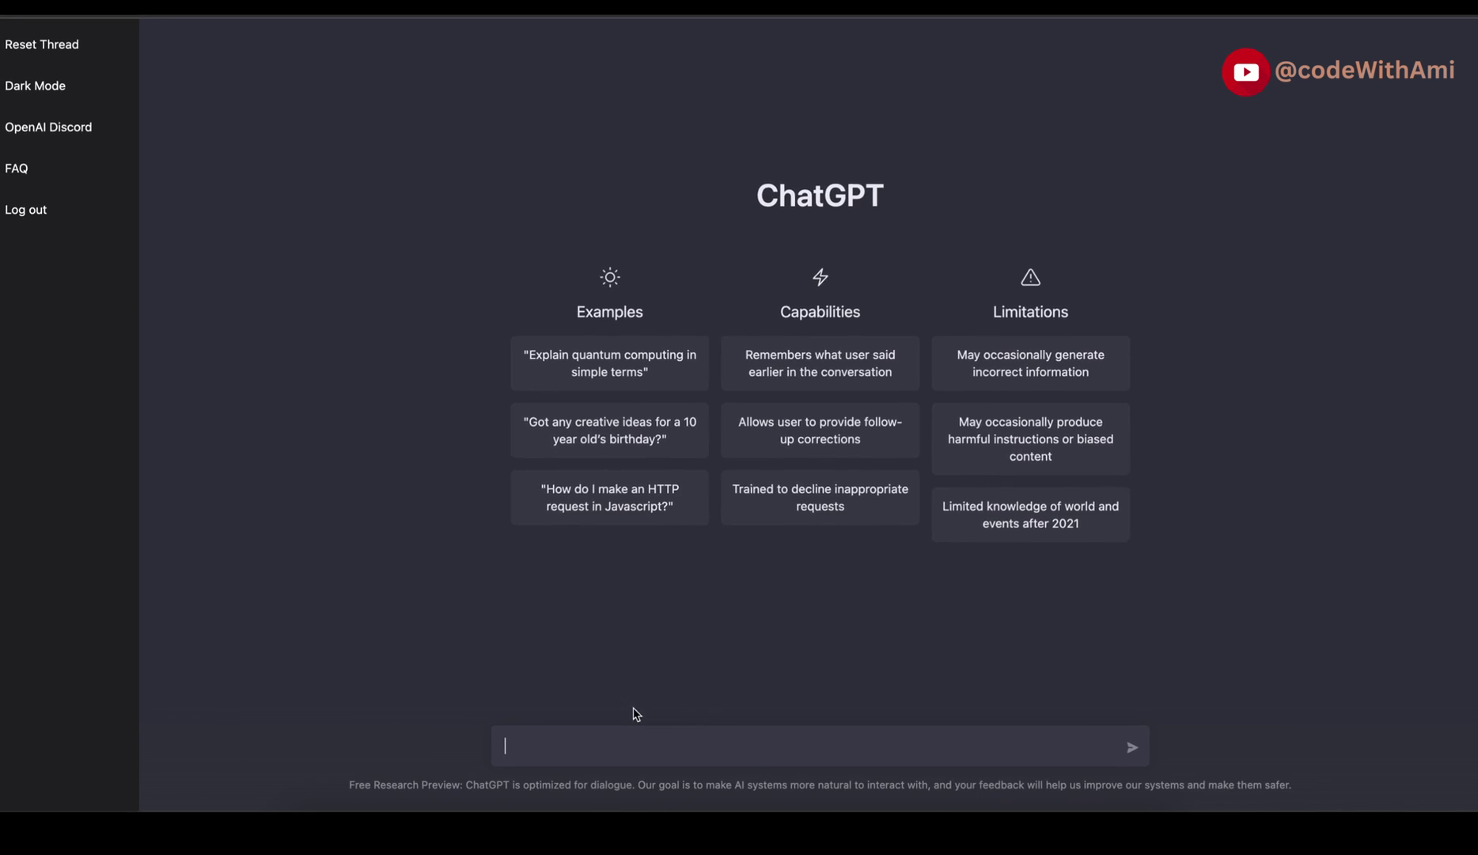
pyautogui.write('a to do list app in angular framework')
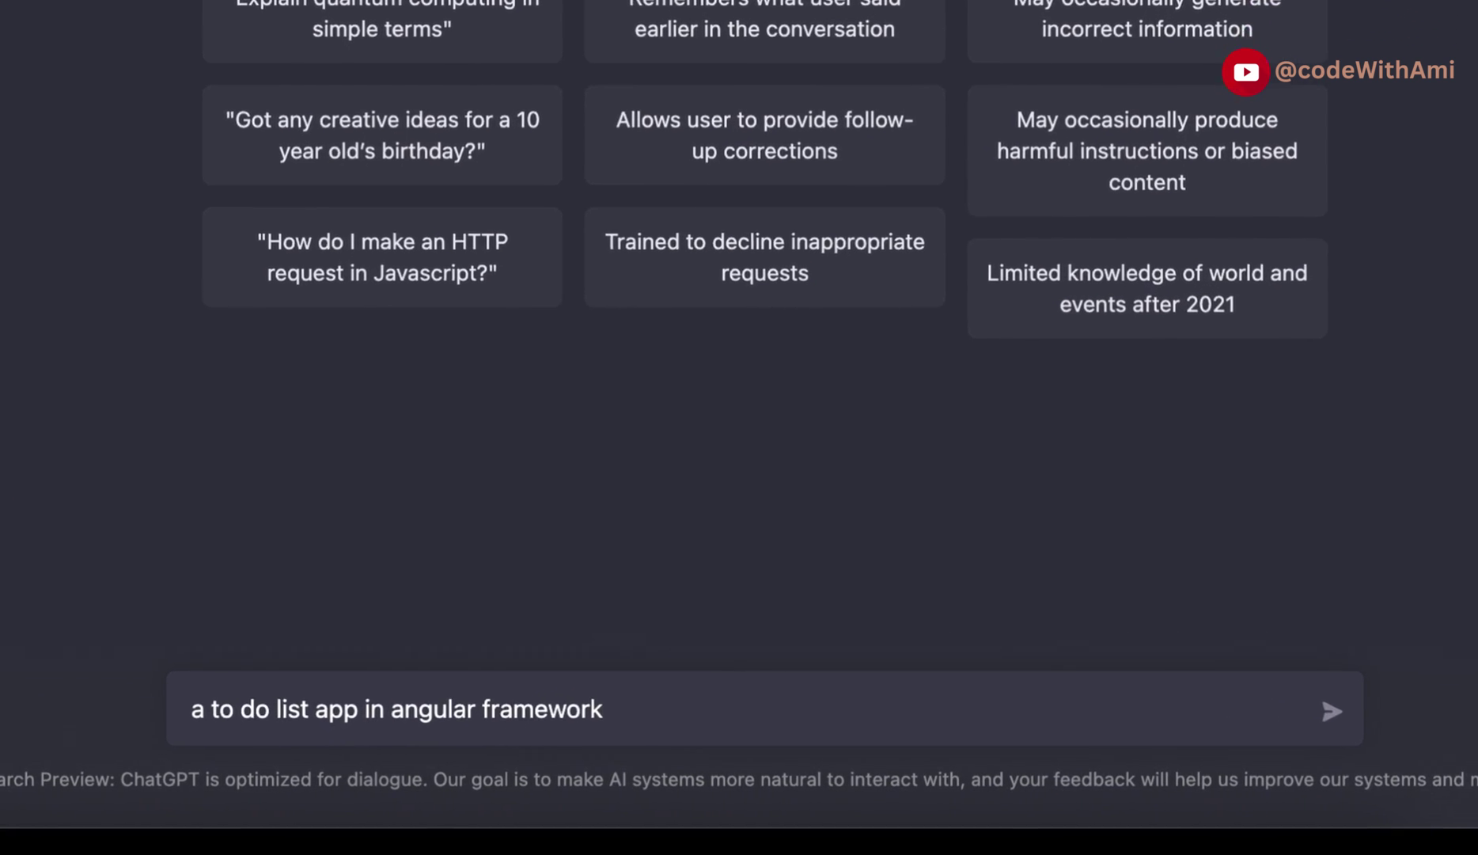
pyautogui.press('Return')
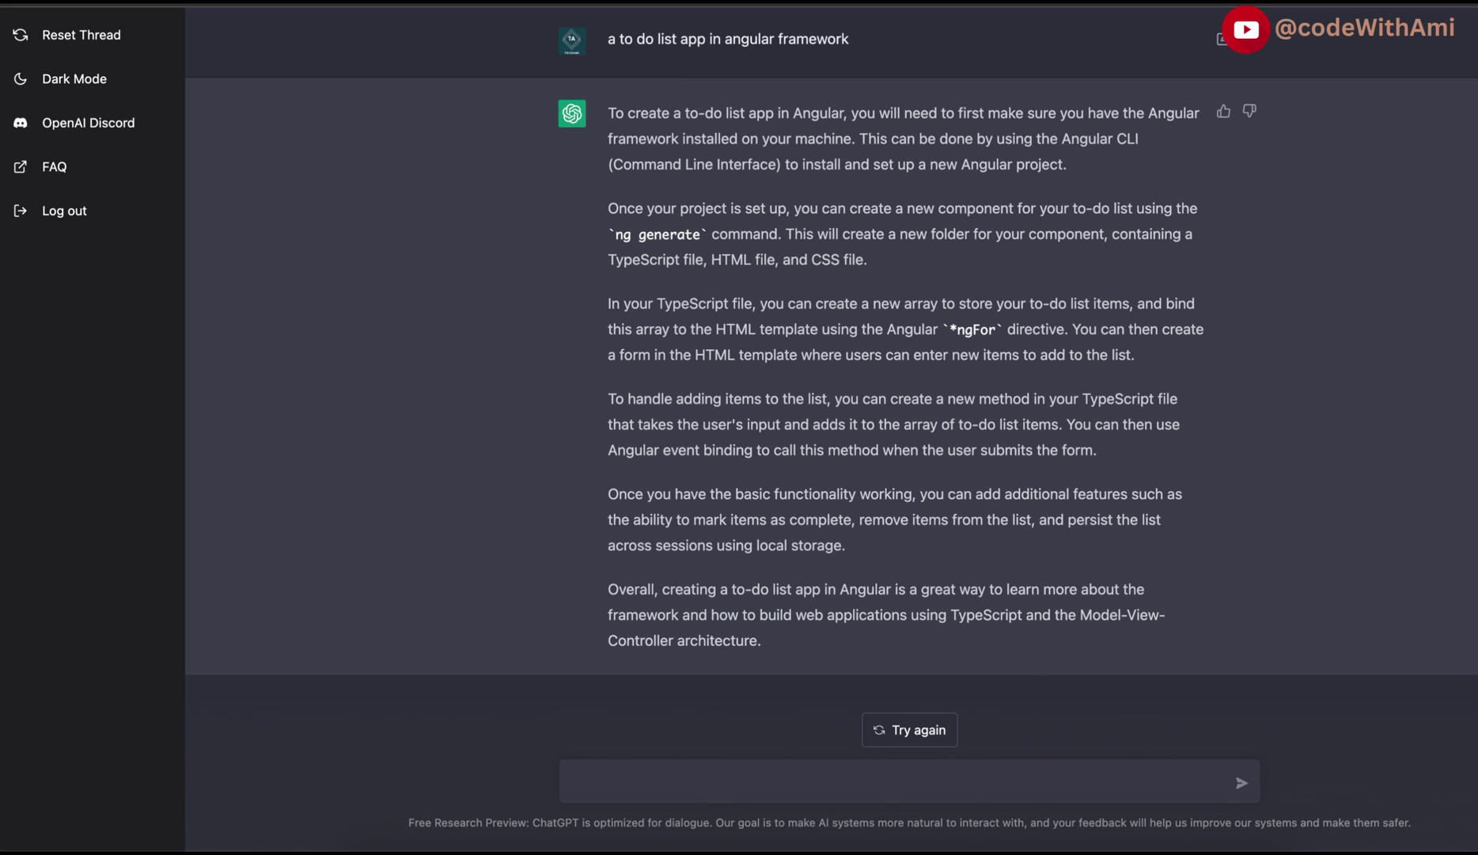
# Regenerate ChatGPT's answer as an 8-step outline
pyautogui.click(908, 731)
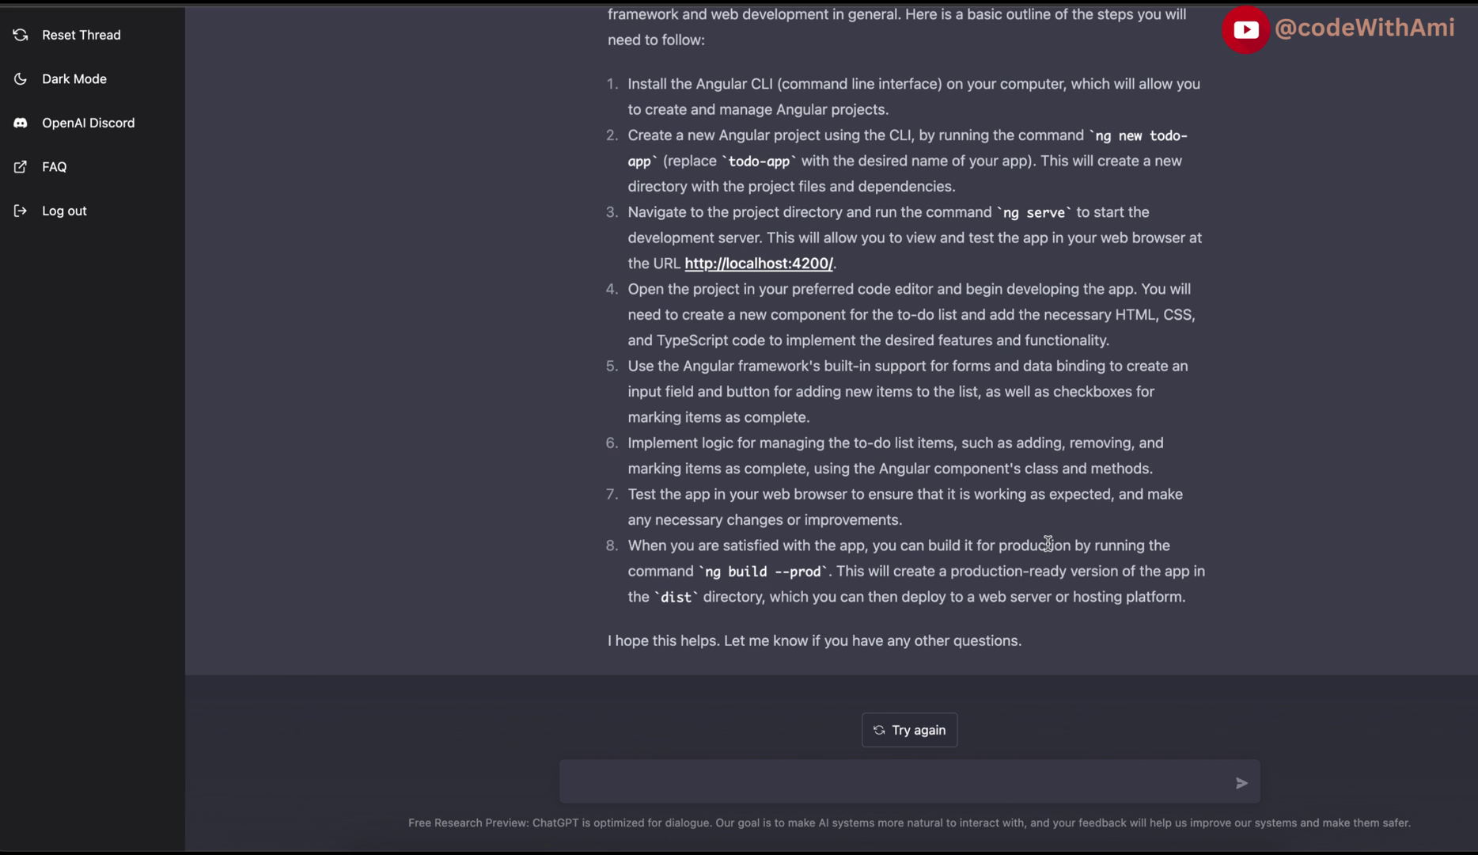
pyautogui.scroll(2, 1068, 522)
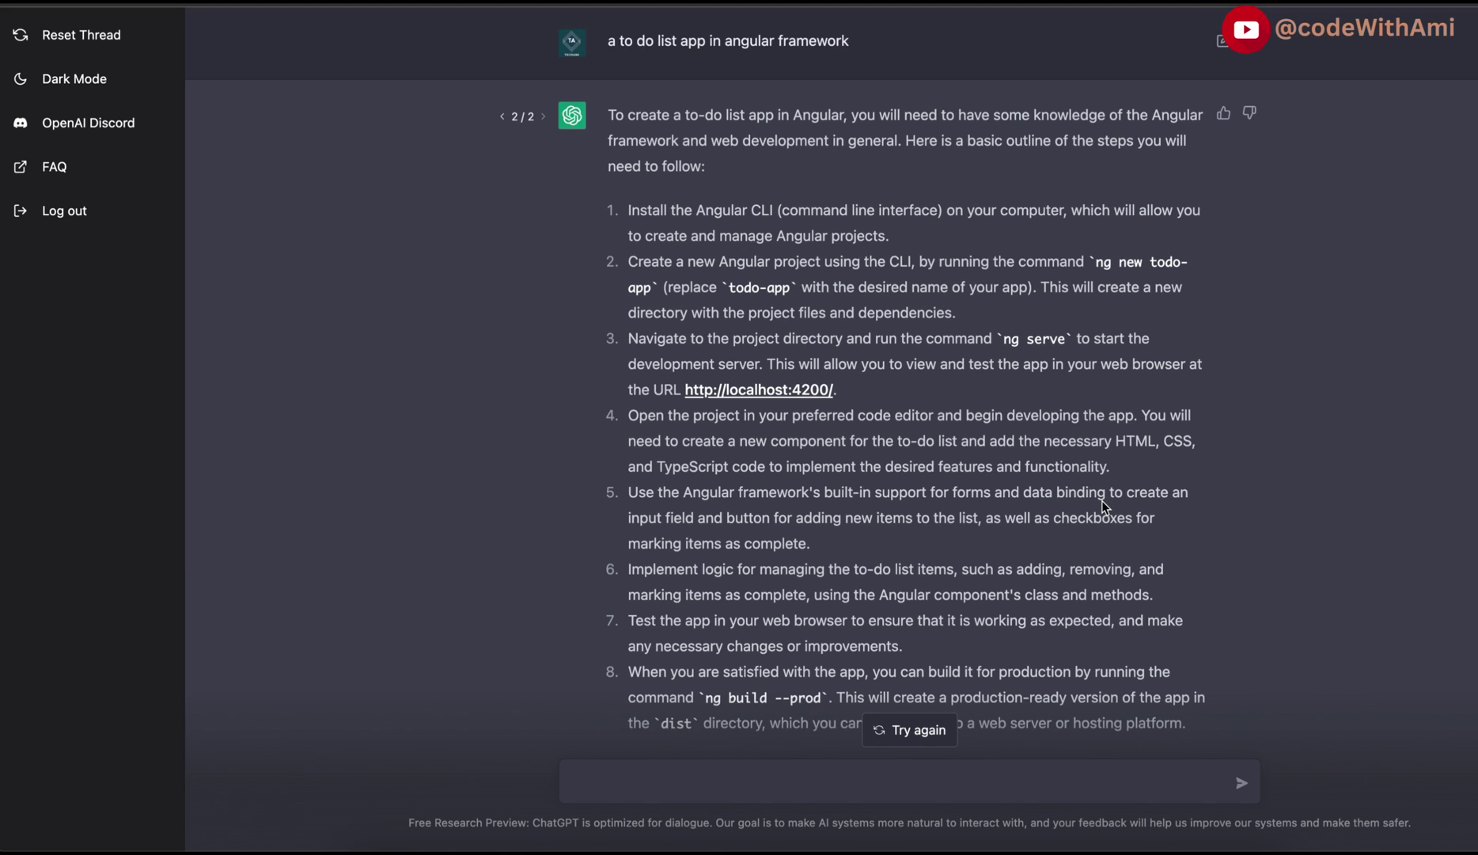
pyautogui.scroll(-2, 1101, 500)
pyautogui.scroll(2, 998, 546)
# Copy the original question and paste it back into the message box
pyautogui.tripleClick(858, 43)
pyautogui.hotkey('ctrl', 'c')
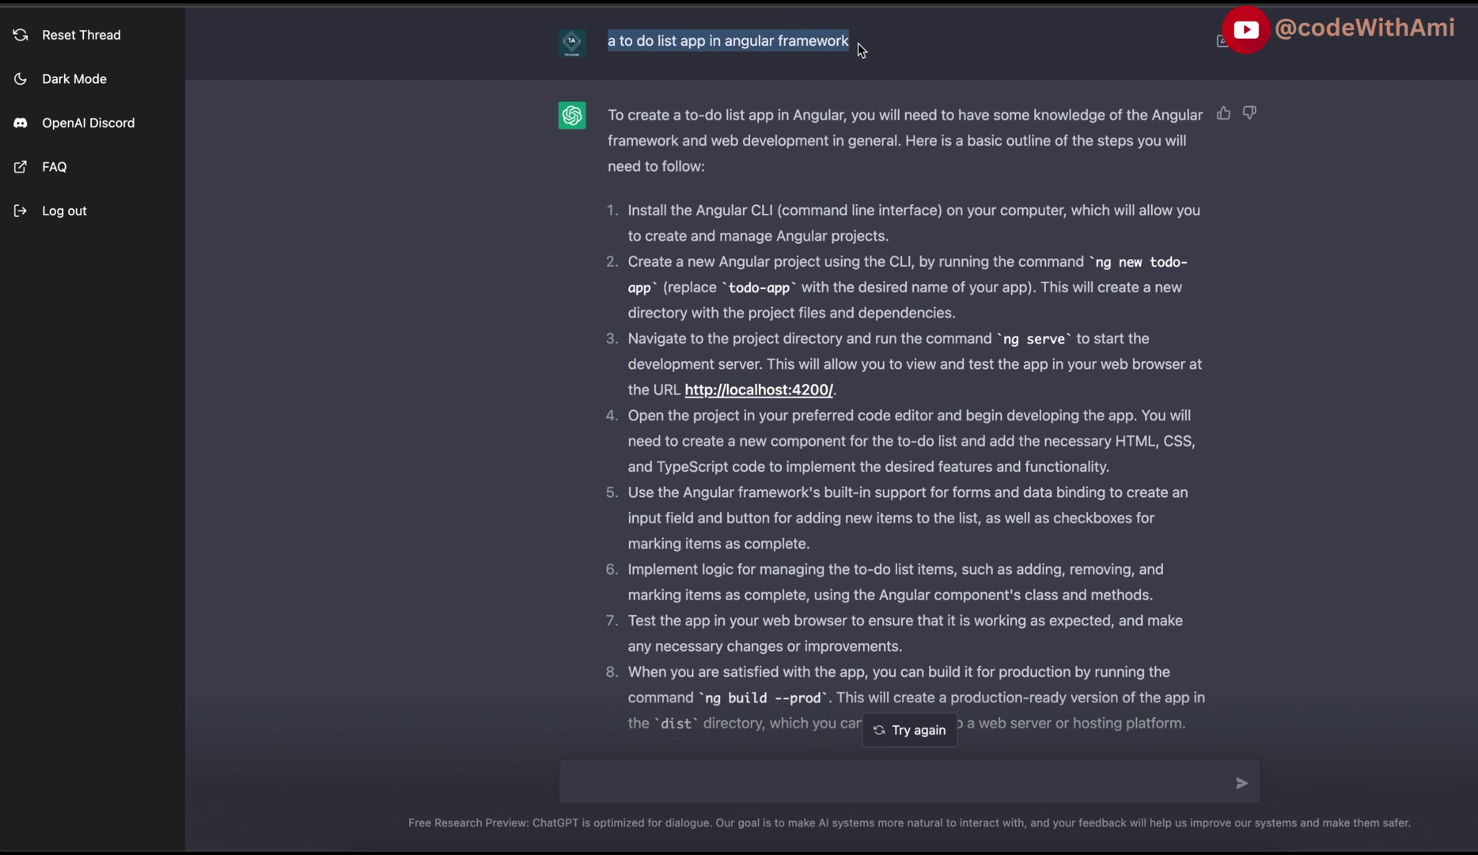
pyautogui.scroll(-2, 781, 342)
pyautogui.click(710, 778)
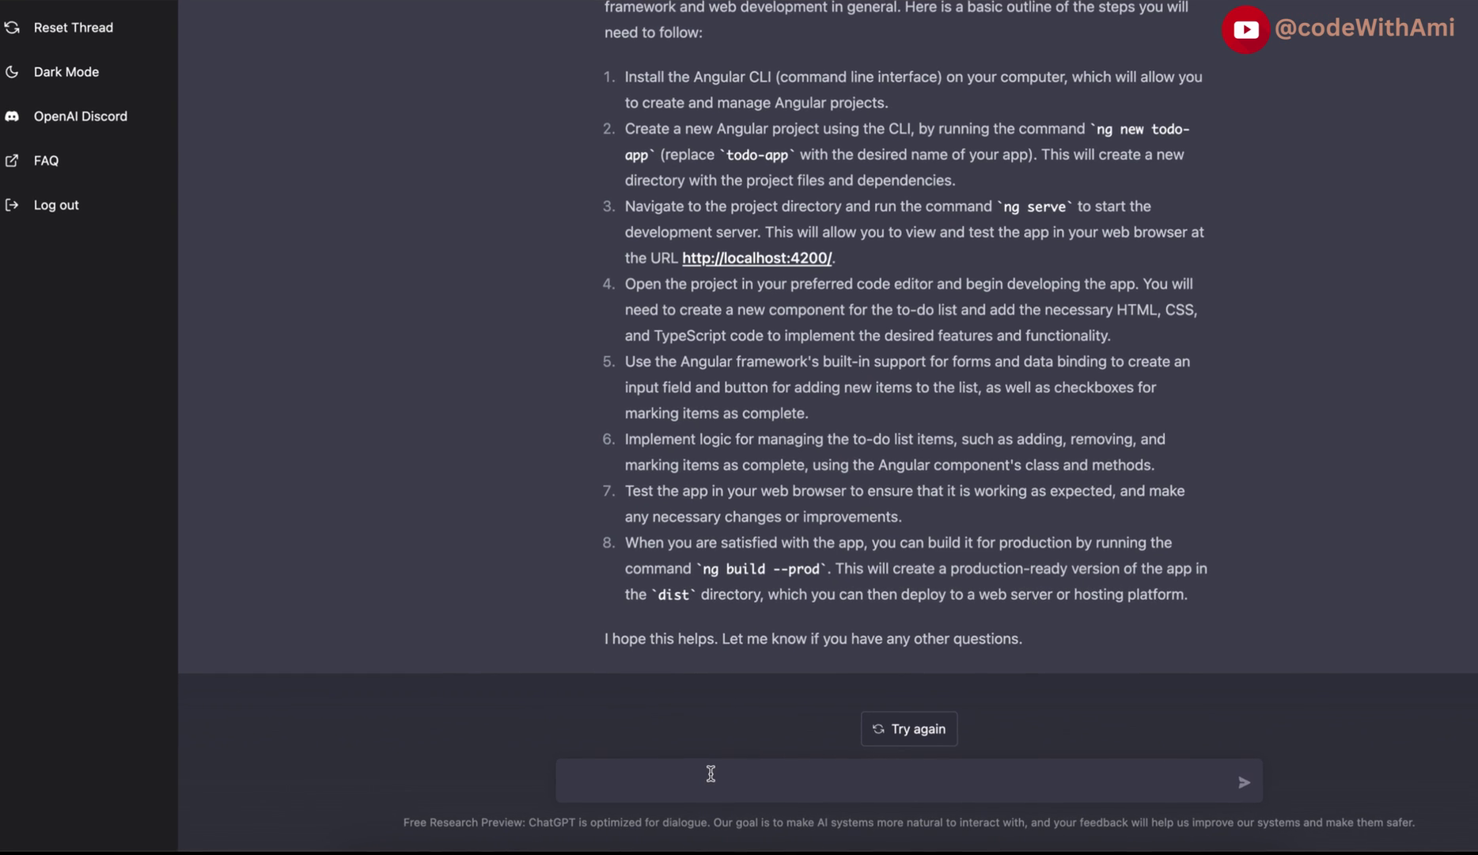
pyautogui.hotkey('ctrl', 'v')
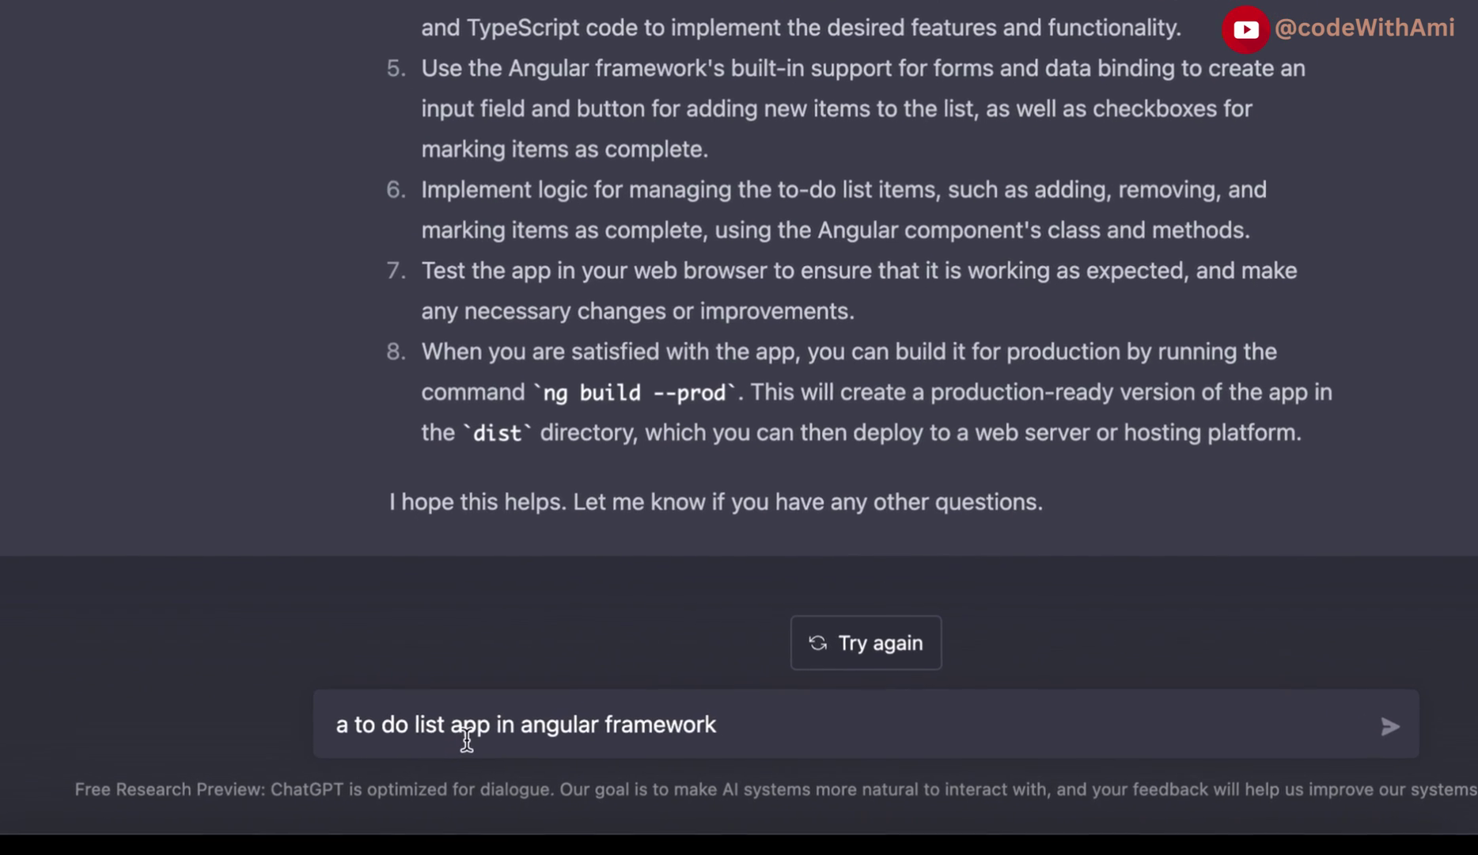
# Send the revised prompt 'a to do list app code in angular framework'
pyautogui.click(415, 699)
pyautogui.write('code')
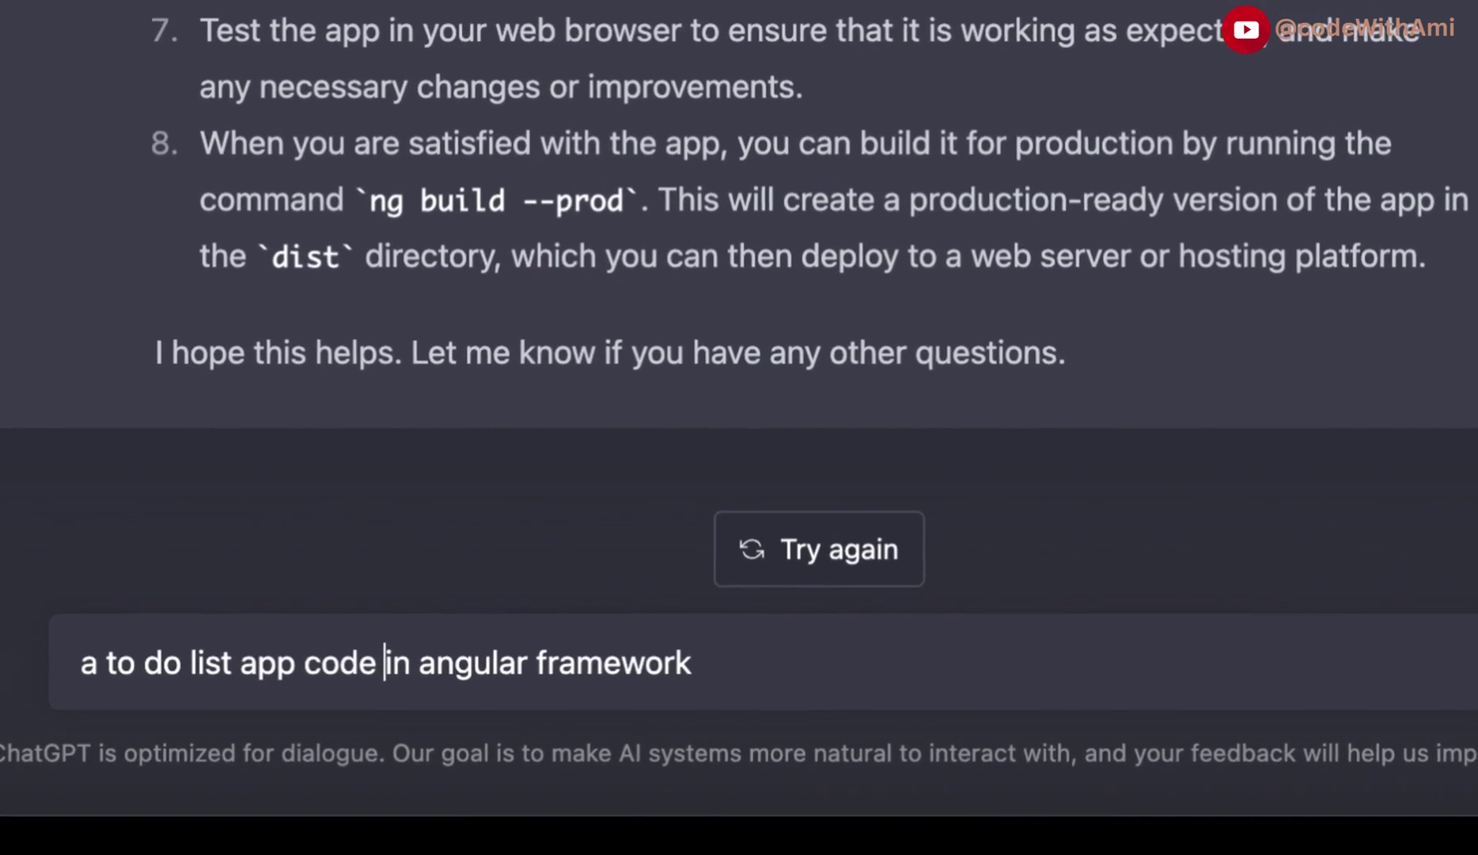
pyautogui.press('Return')
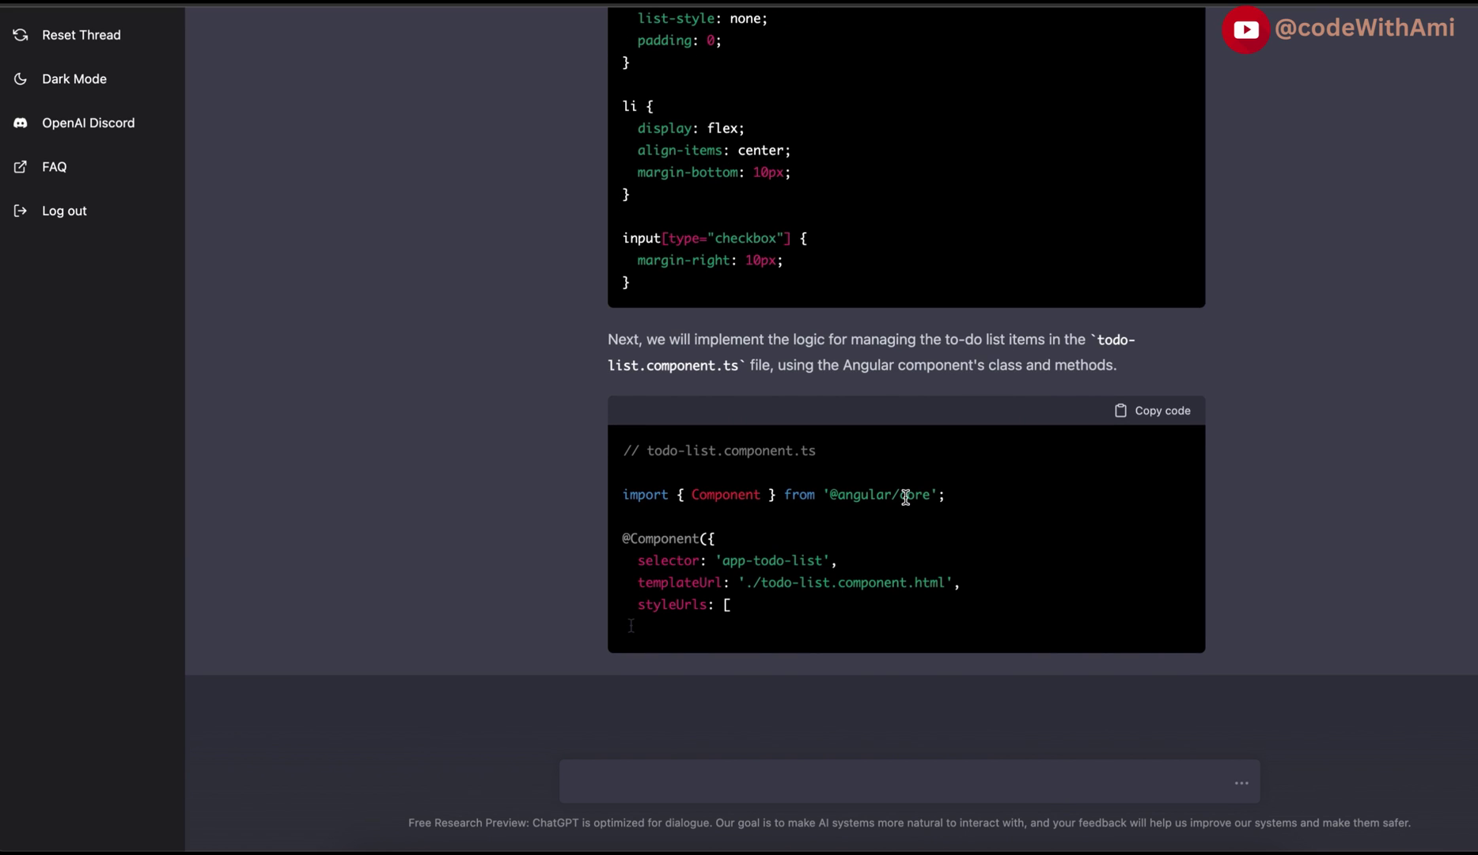
pyautogui.scroll(4, 908, 504)
pyautogui.scroll(1, 909, 503)
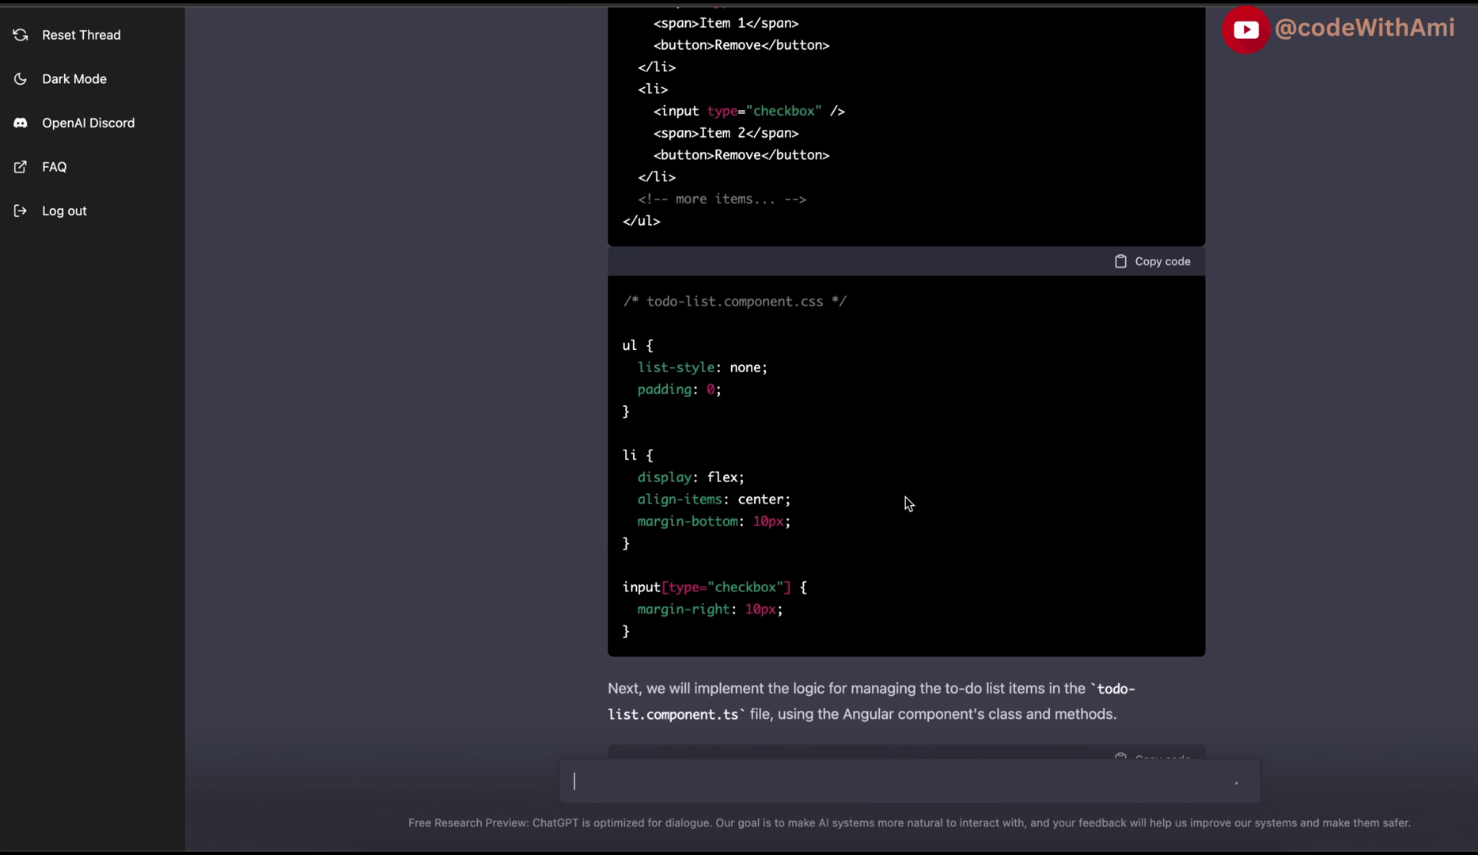
pyautogui.scroll(-2, 909, 504)
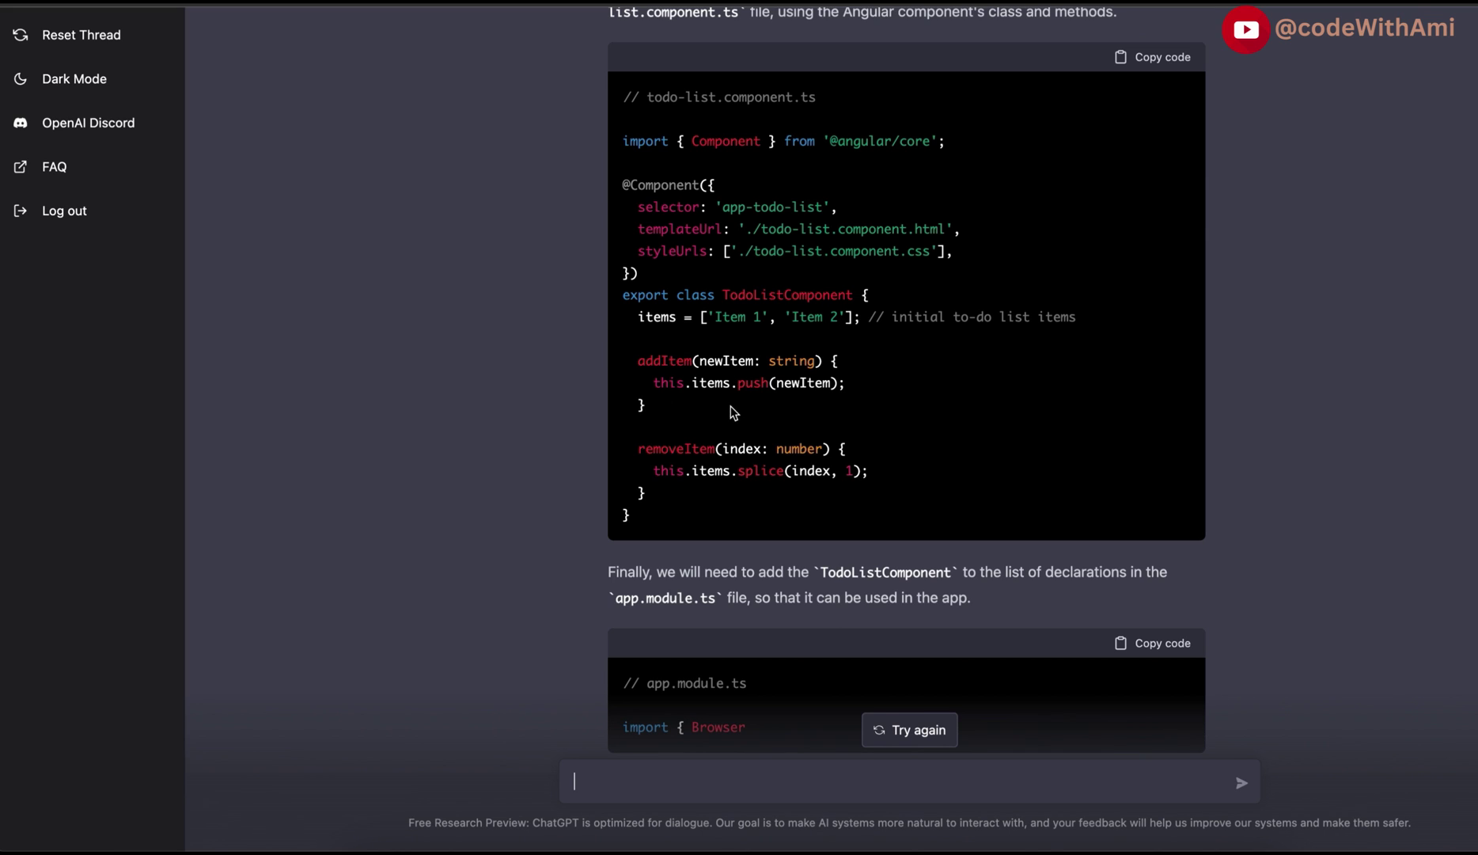
pyautogui.scroll(-2, 701, 427)
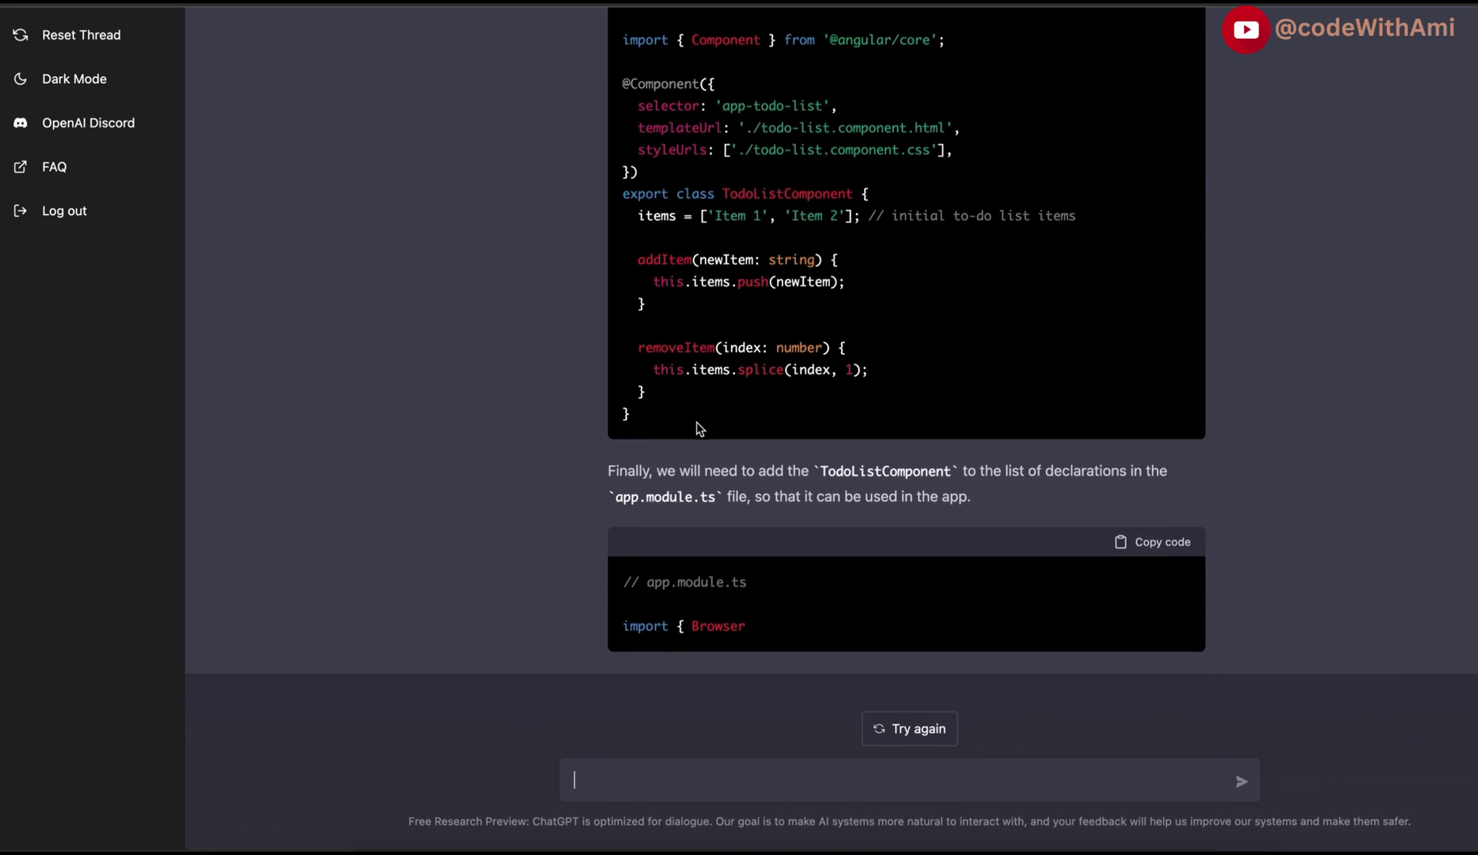
pyautogui.scroll(15, 807, 666)
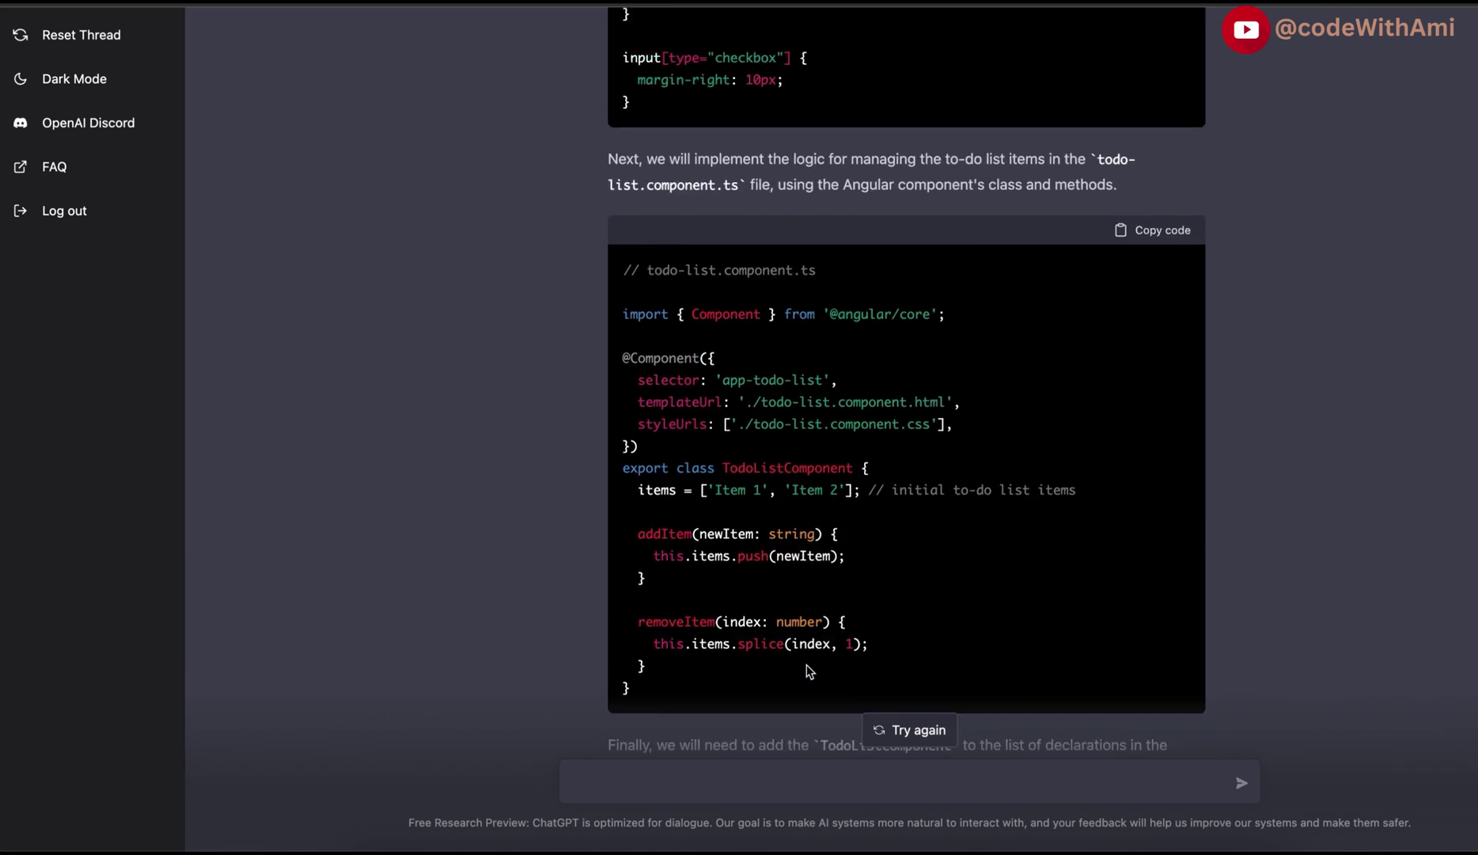
pyautogui.scroll(5, 809, 670)
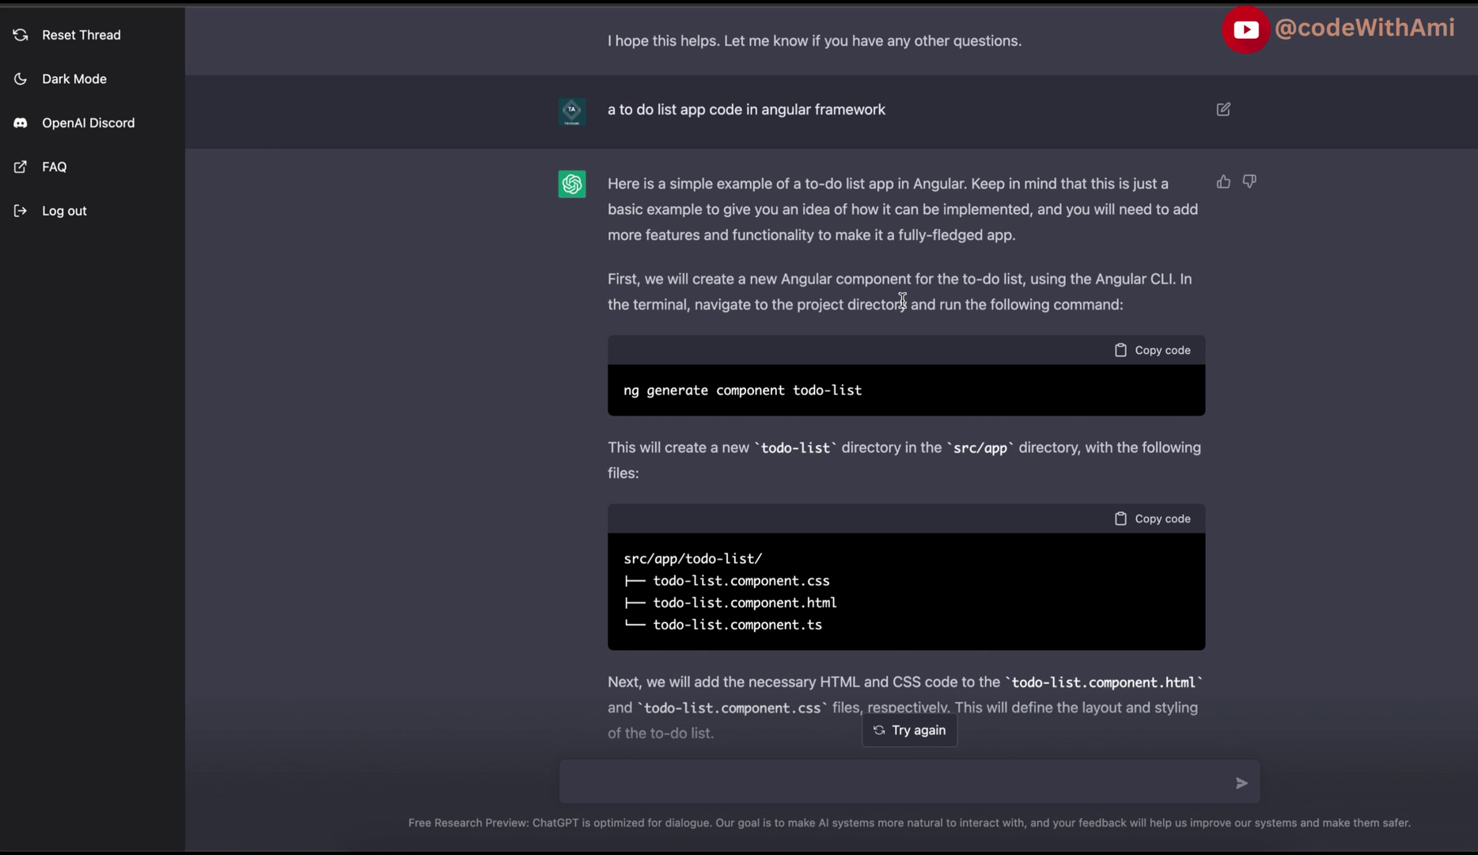
# Select the 'ng new todo-app' command from step 2 and switch to VS Code
pyautogui.scroll(9, 902, 299)
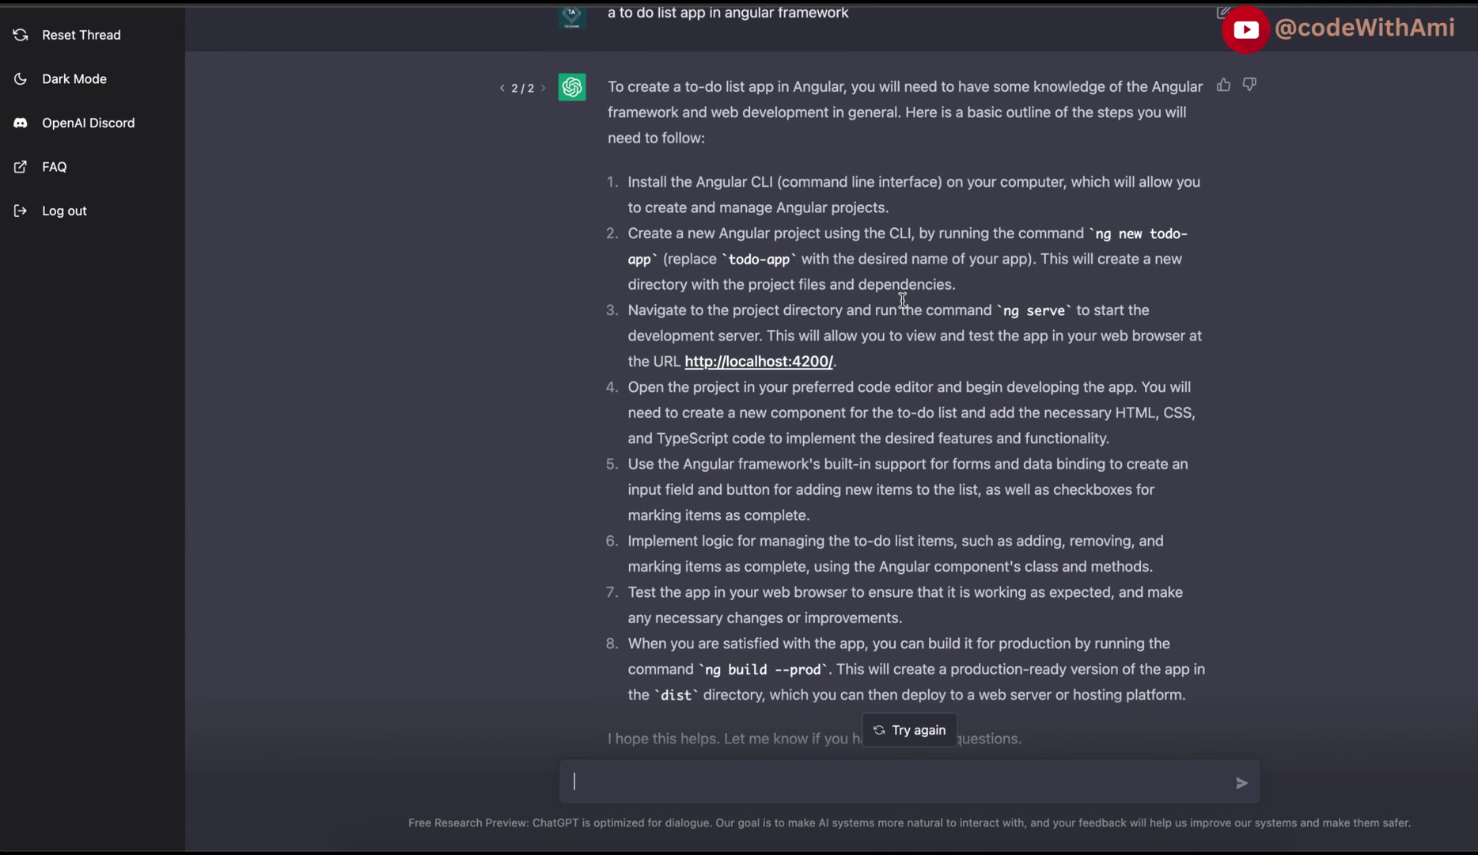
pyautogui.moveTo(1100, 239); pyautogui.dragTo(653, 258)
pyautogui.press('super+c')
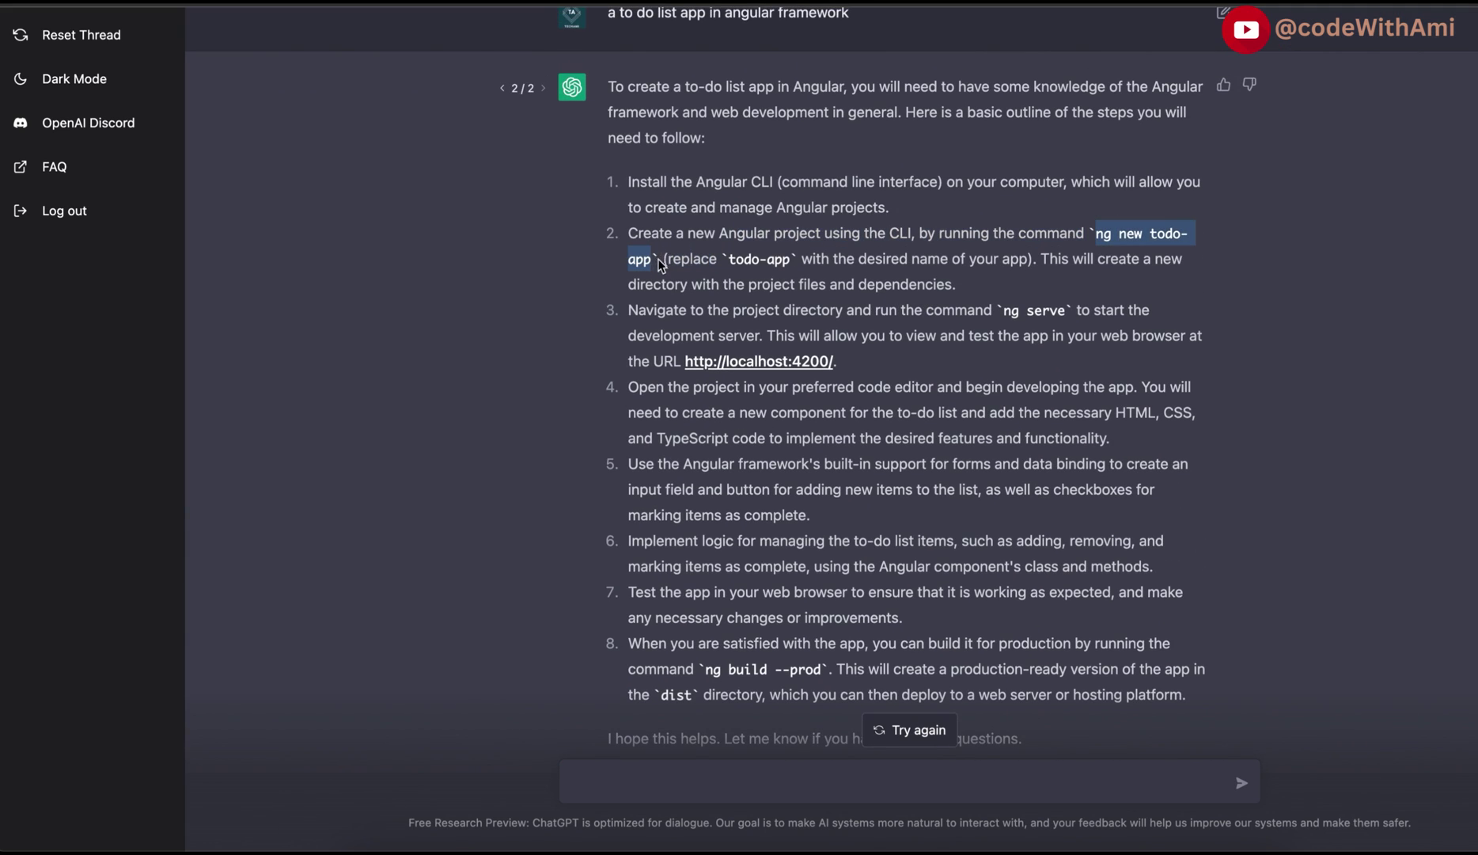
pyautogui.click(880, 847)
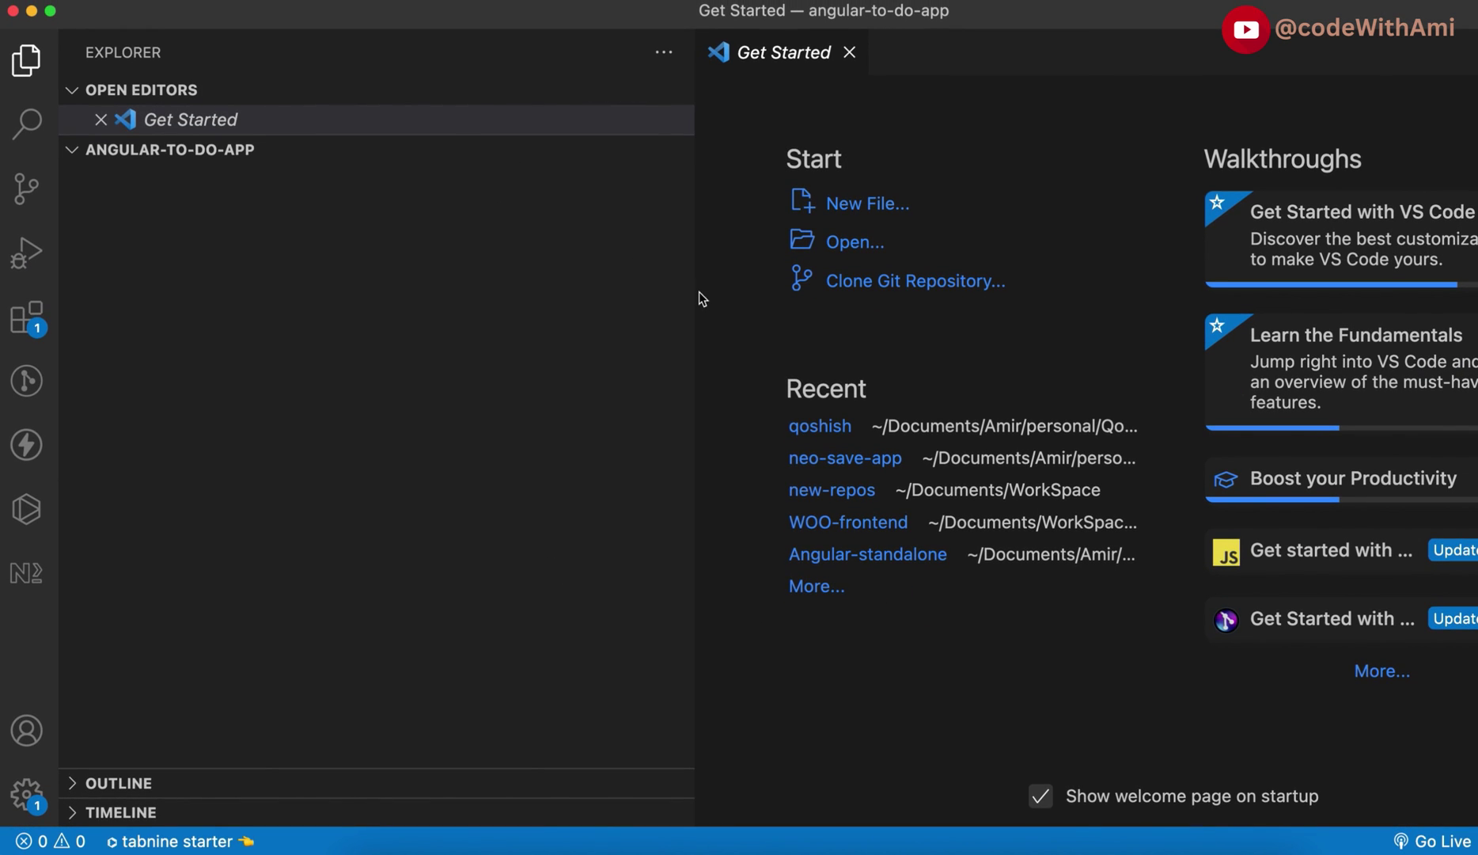
# Run ng new todo-app in the terminal with routing enabled and CSS styles
pyautogui.moveTo(696, 297); pyautogui.dragTo(421, 277)
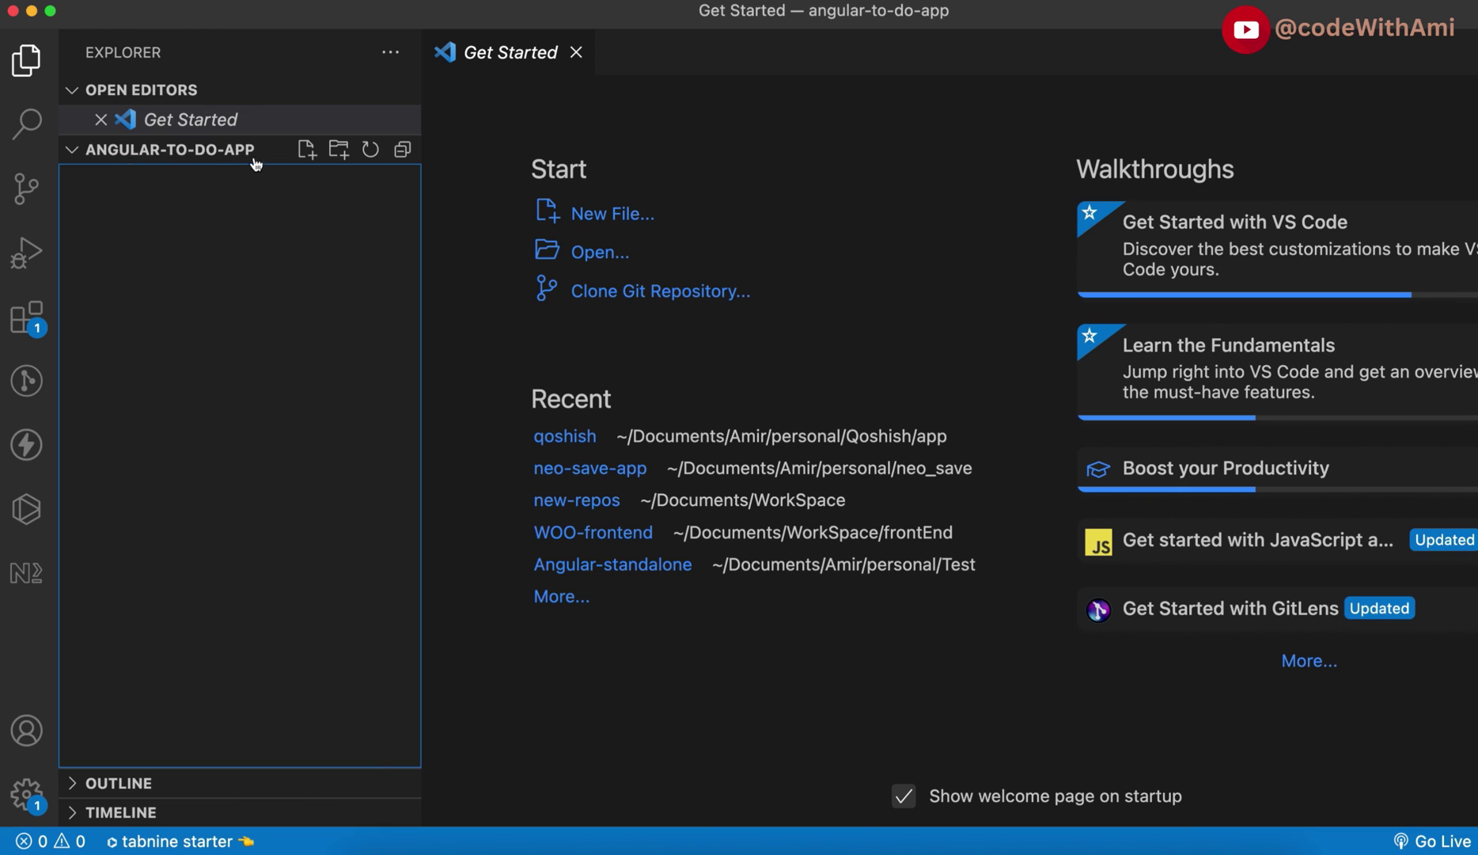
pyautogui.hotkey('ctrl', '`')
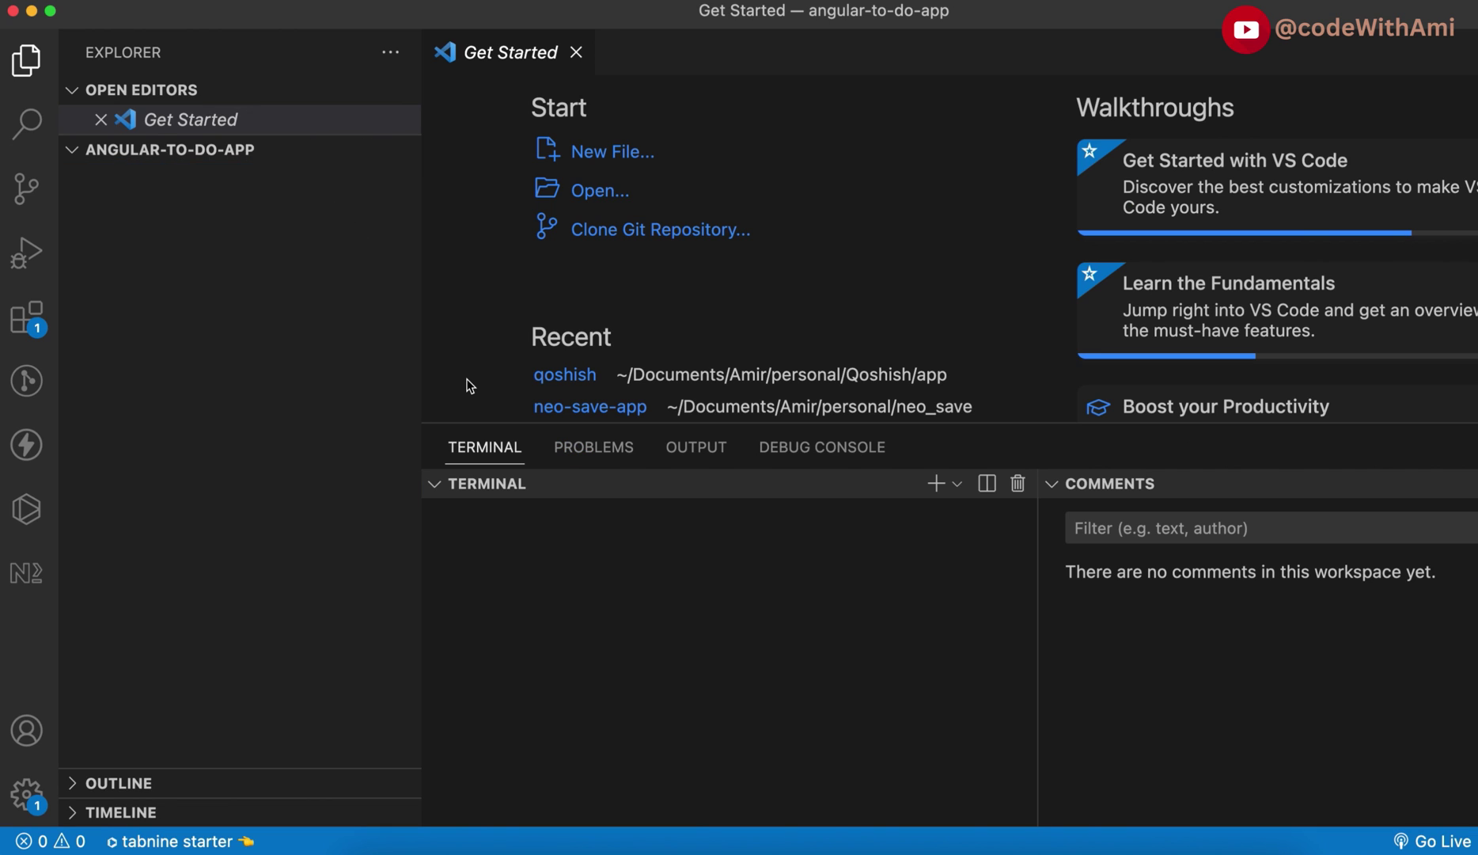
pyautogui.press('super+v')
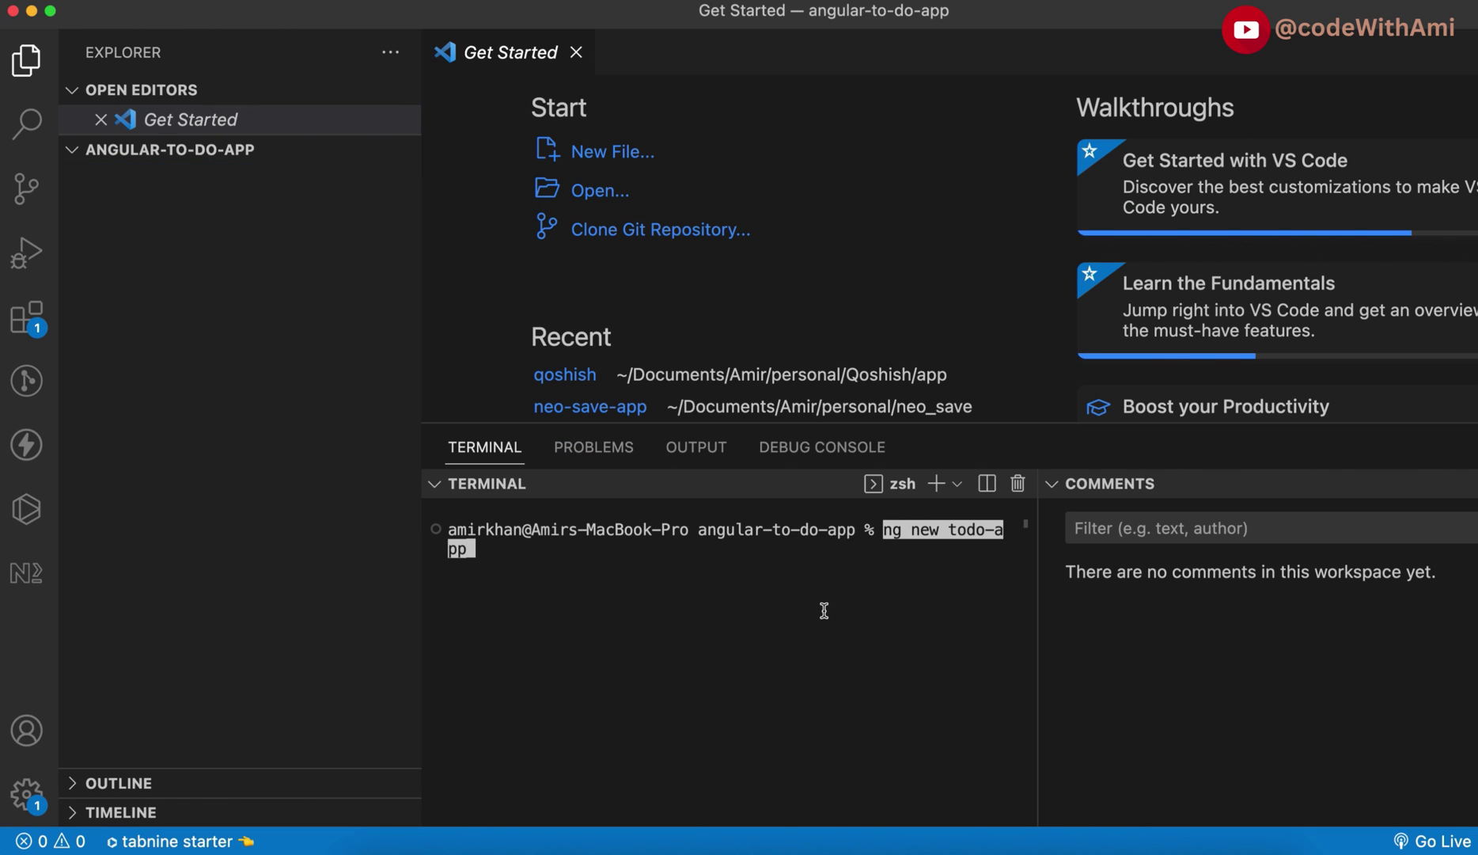
pyautogui.press('Return')
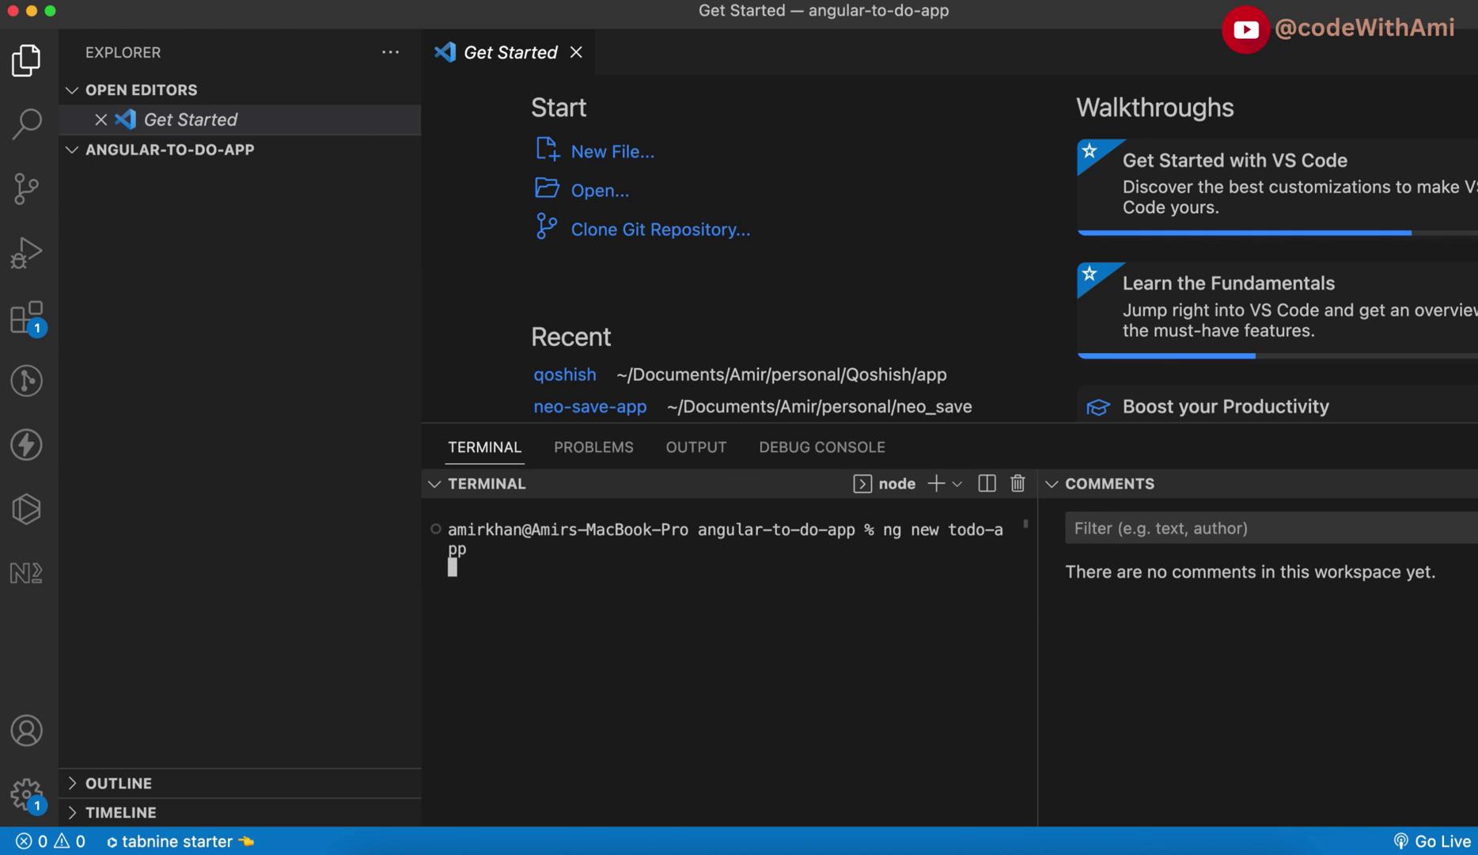
pyautogui.write('y')
pyautogui.press('Return')
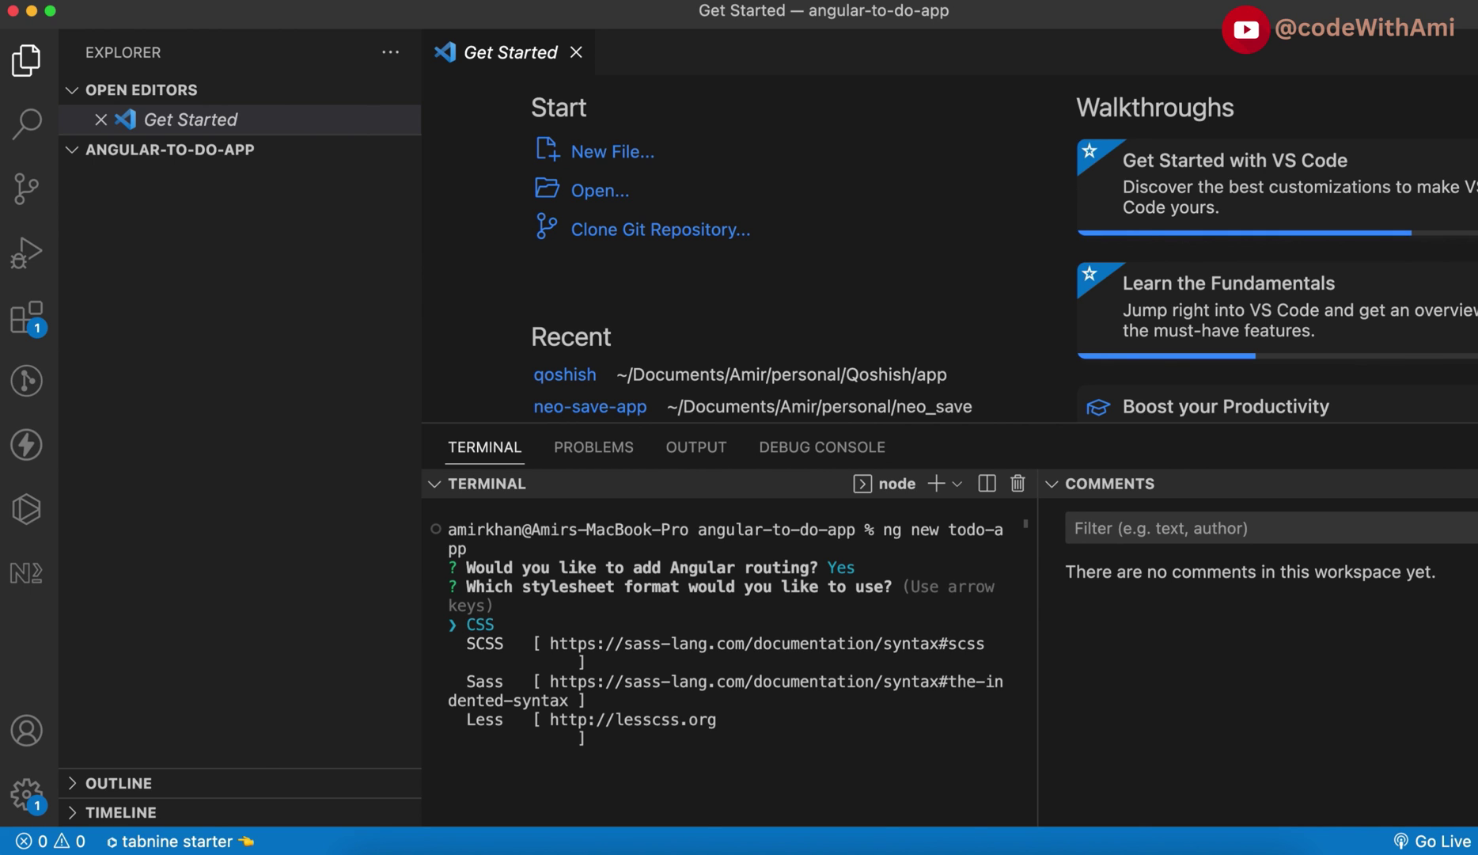
pyautogui.press('Return')
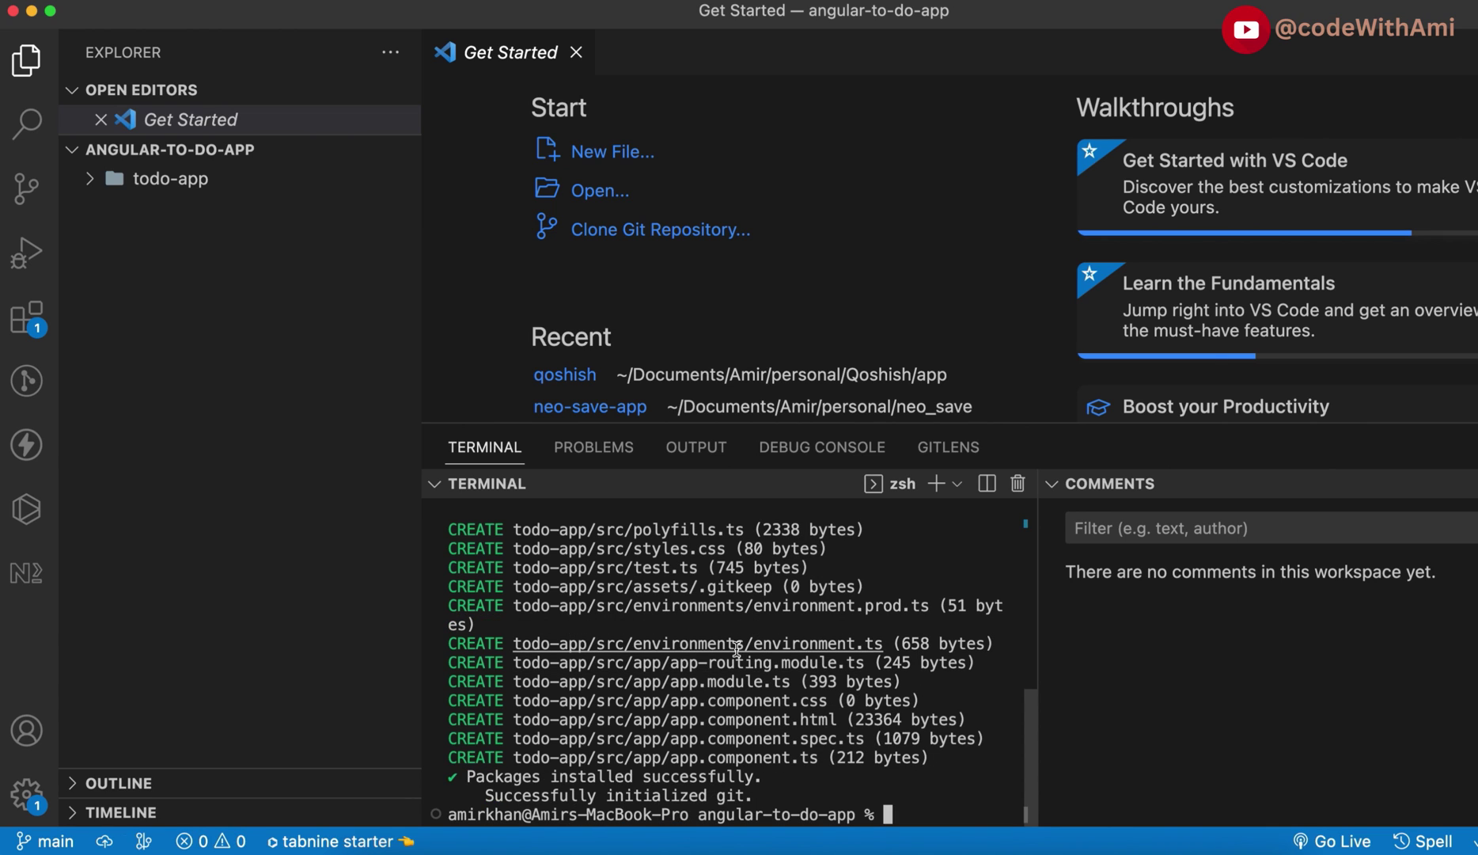
# Move the terminal into the todo-app folder with cd todo-app and expand it
pyautogui.scroll(6, 737, 758)
pyautogui.scroll(-6, 737, 758)
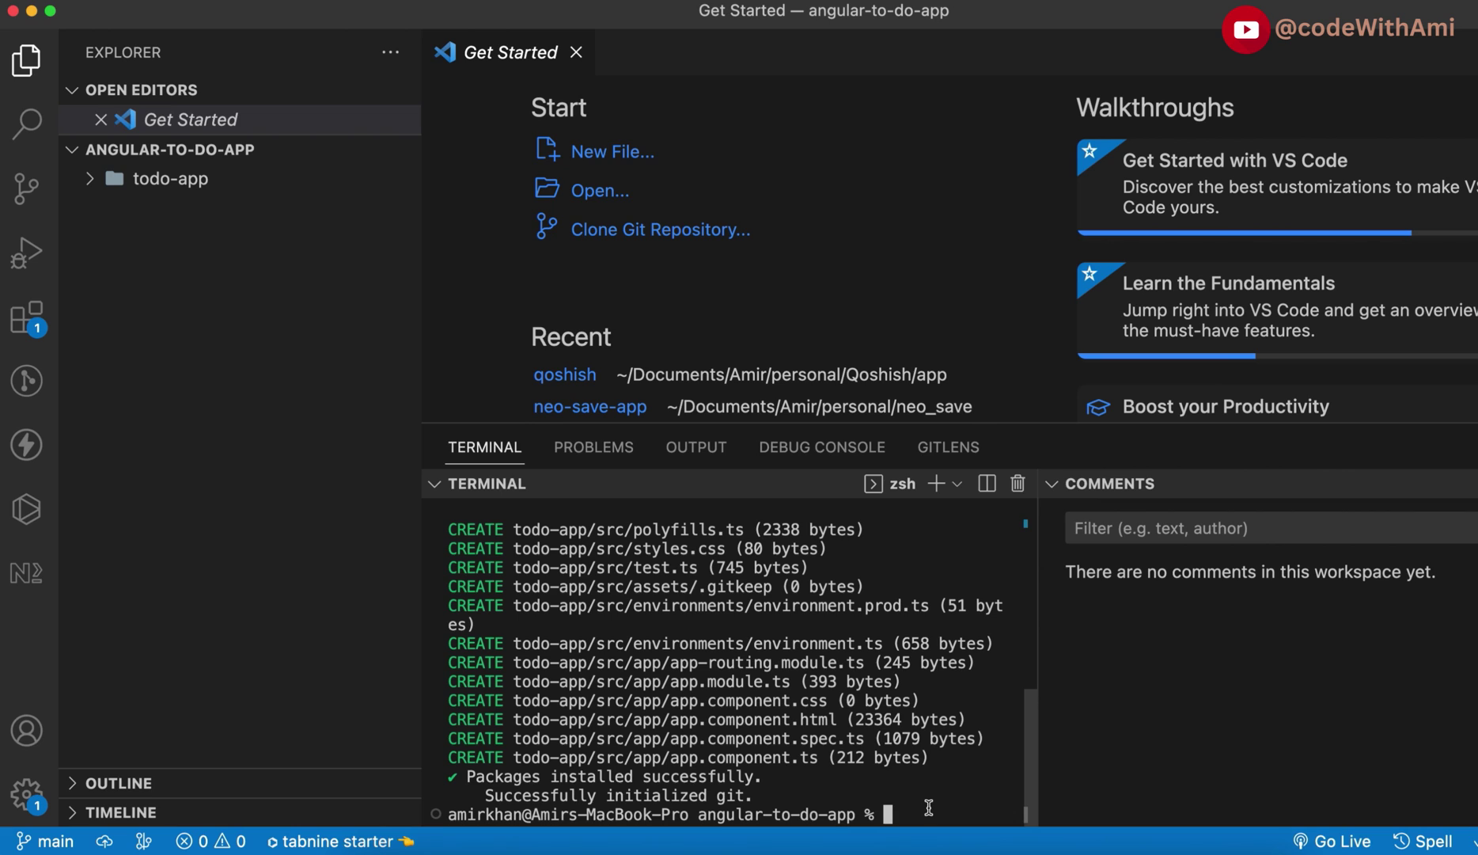
pyautogui.press('super+Tab')
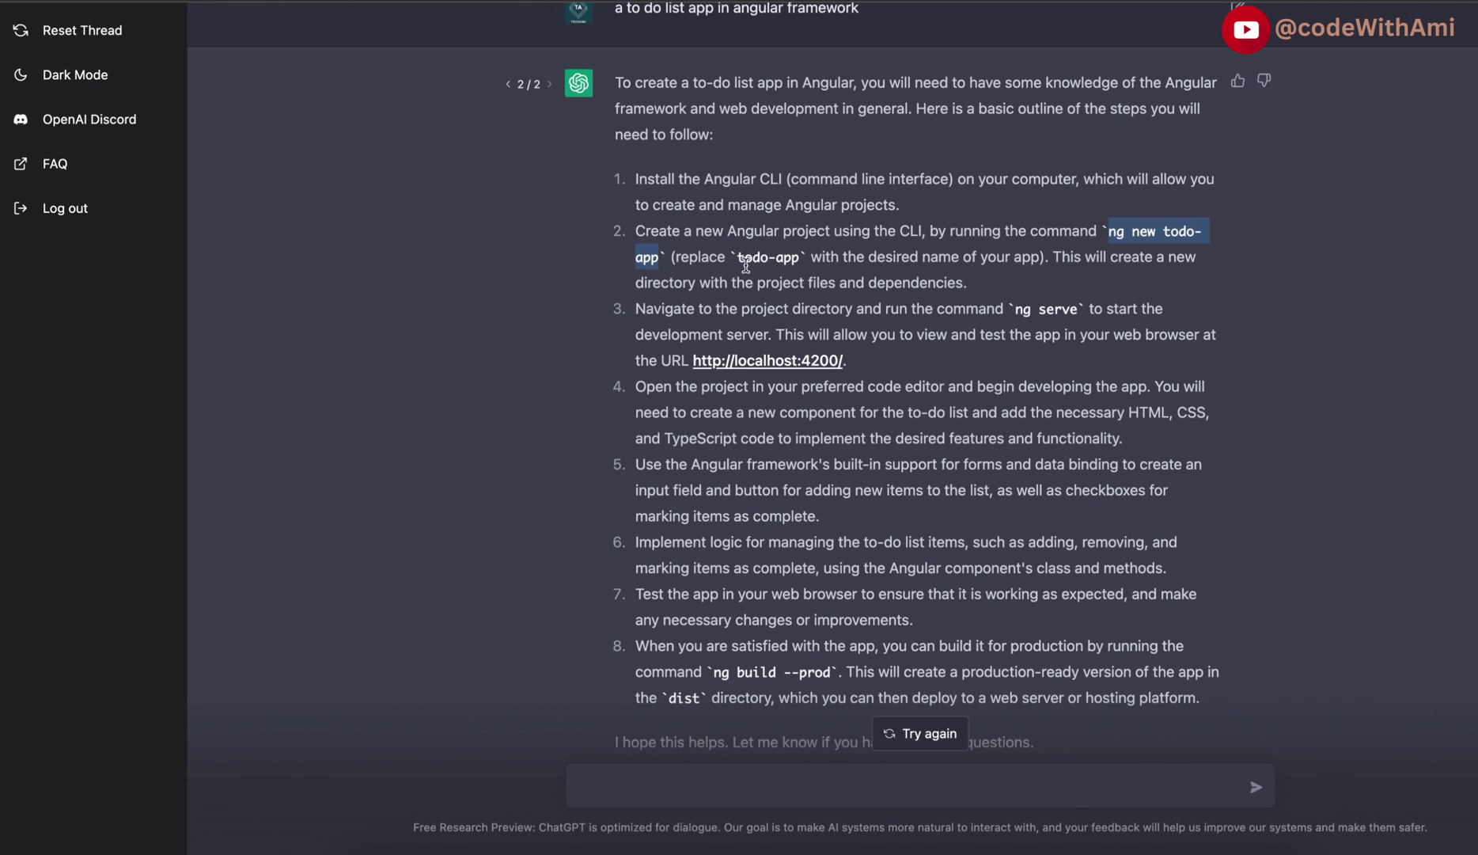
pyautogui.click(744, 257)
pyautogui.press('super+Tab')
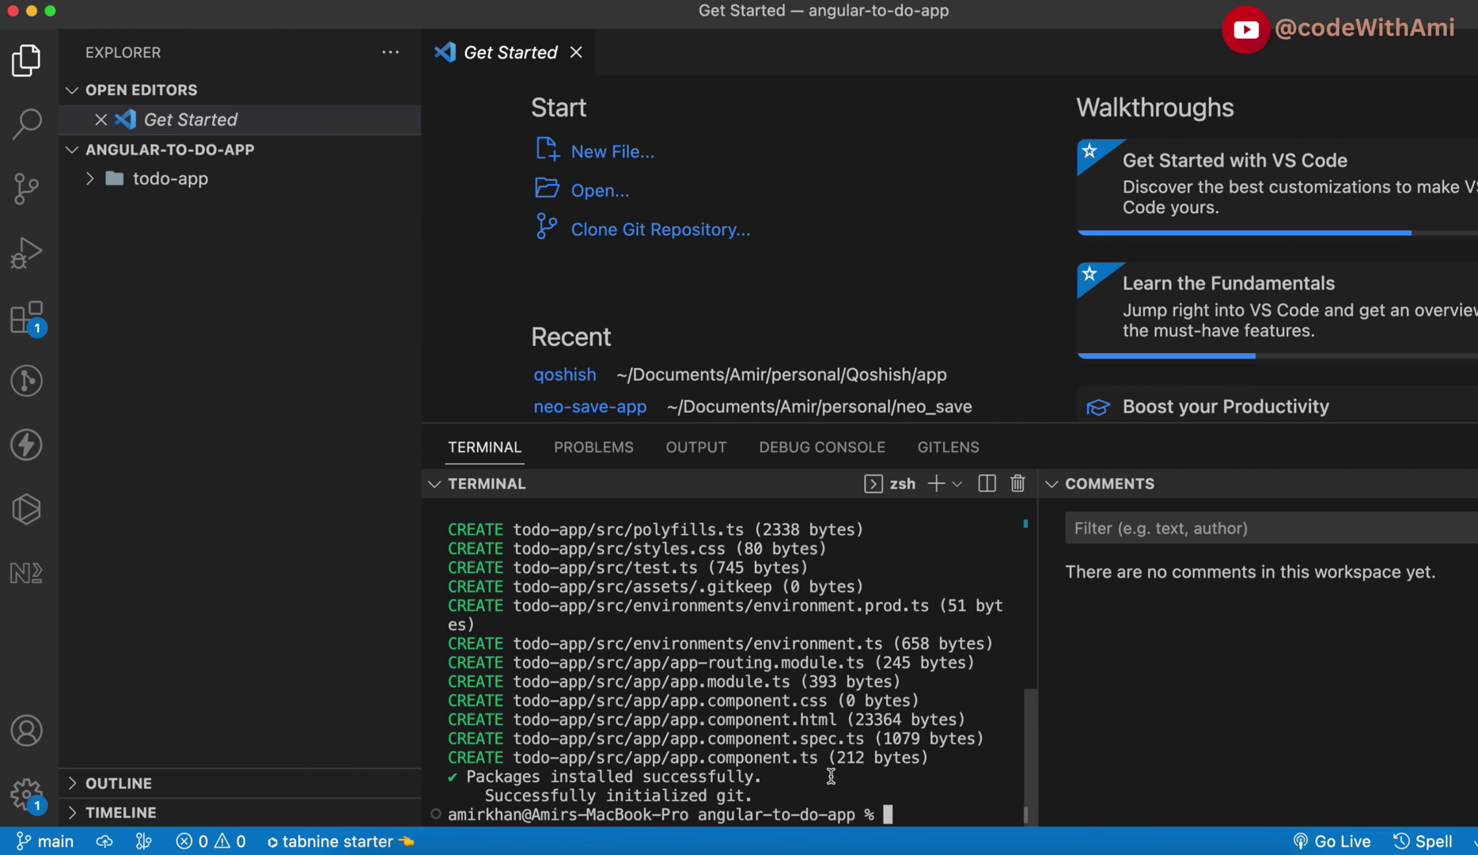
pyautogui.write('cd todo-app')
pyautogui.press('Return')
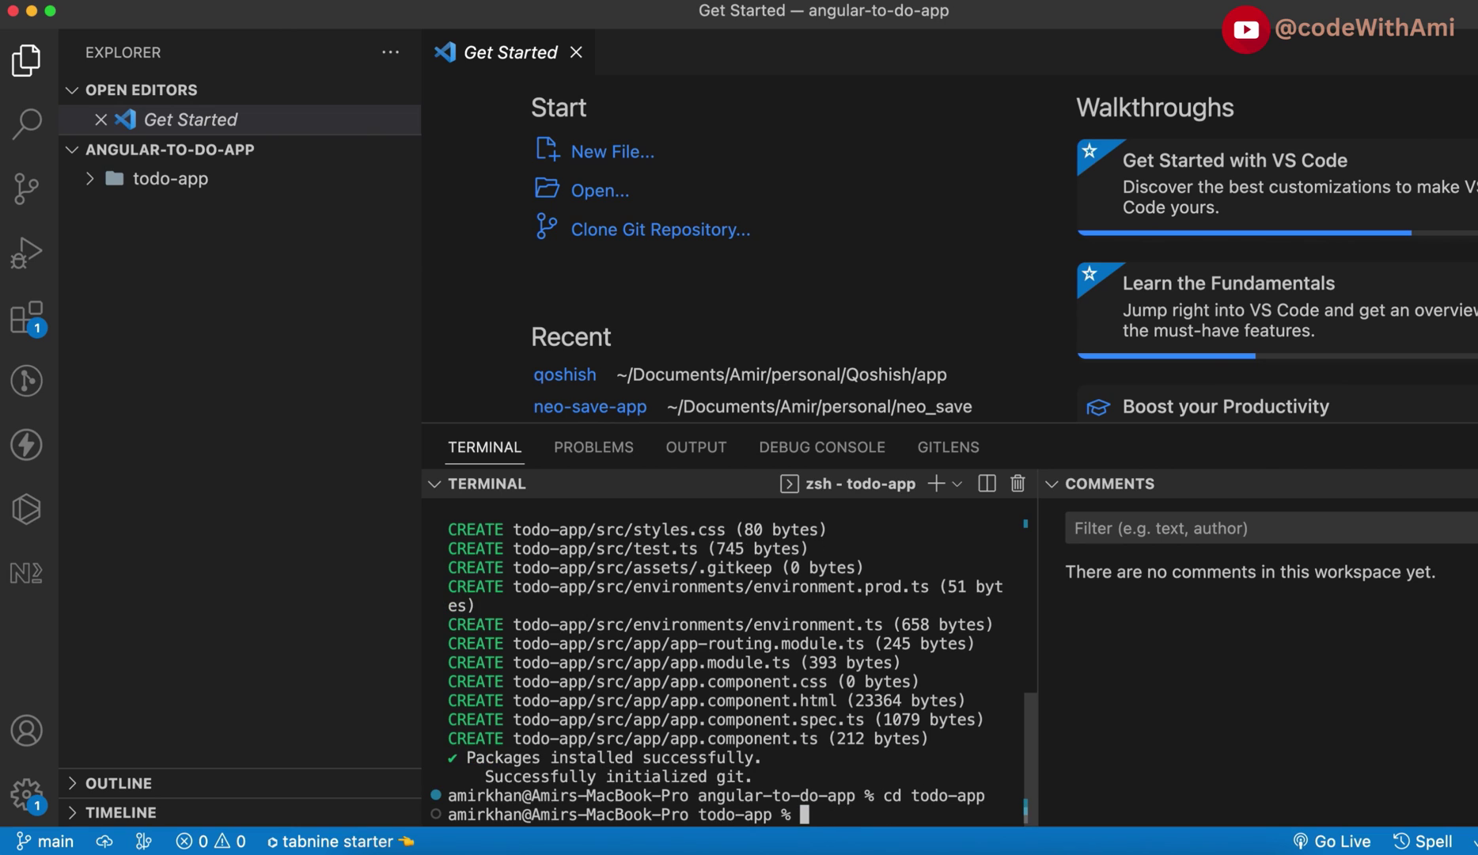
pyautogui.click(92, 181)
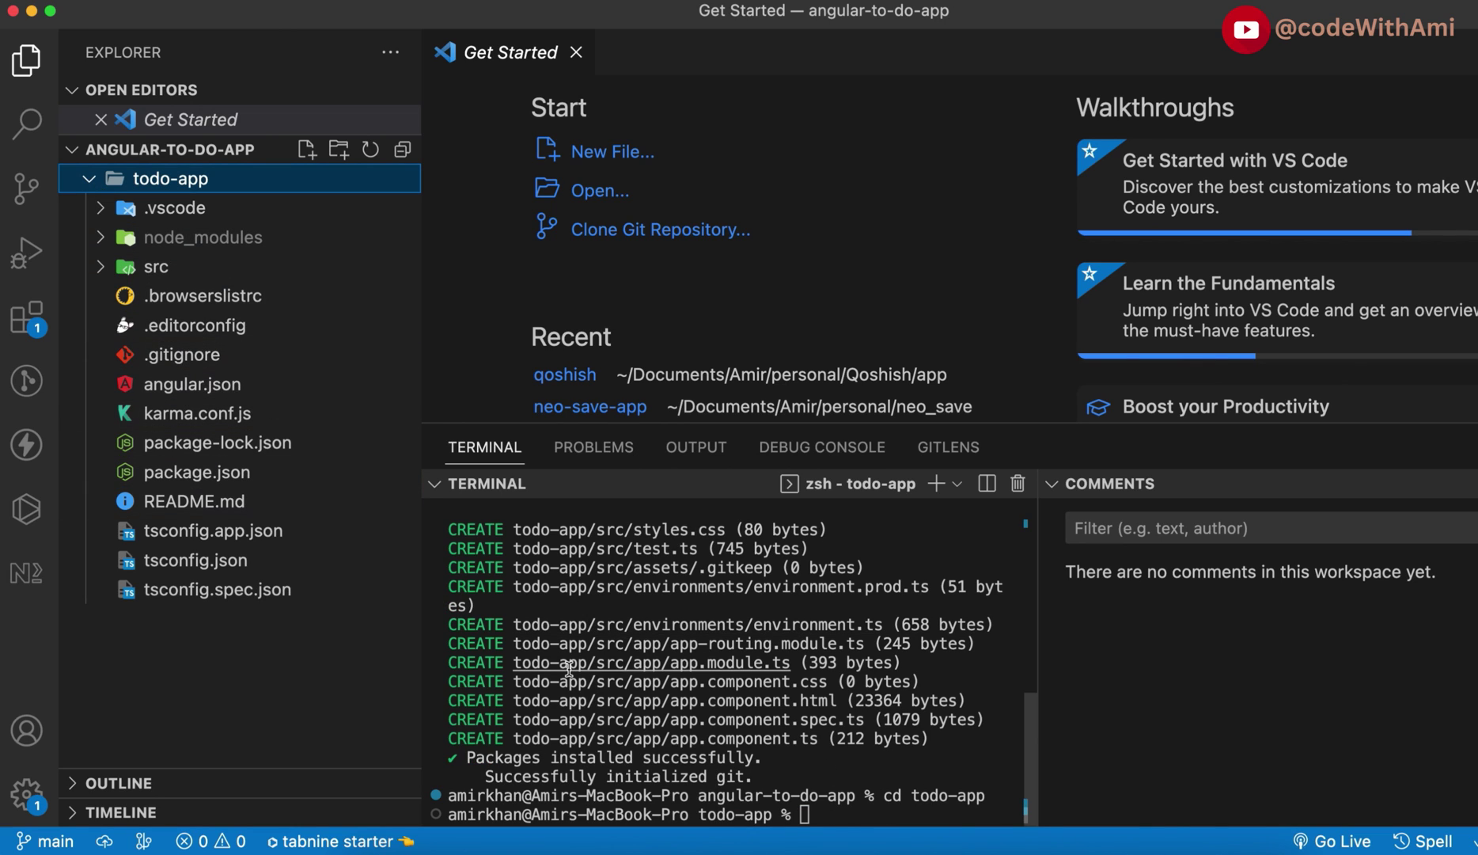
# Type ng serve in the terminal and open localhost:4200 from ChatGPT's step 3 in a new tab
pyautogui.click(841, 816)
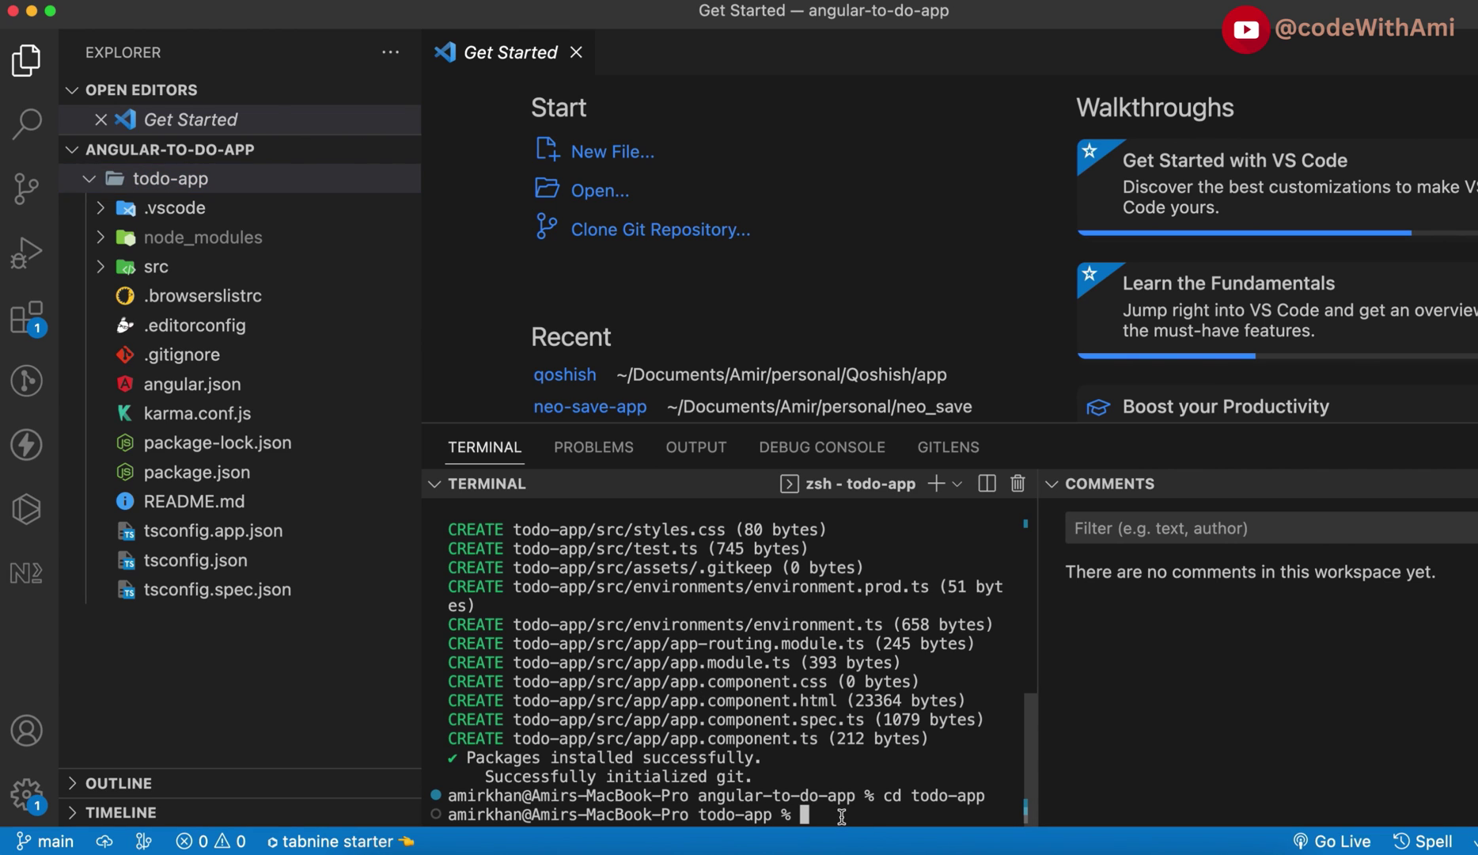
pyautogui.write('ng serve')
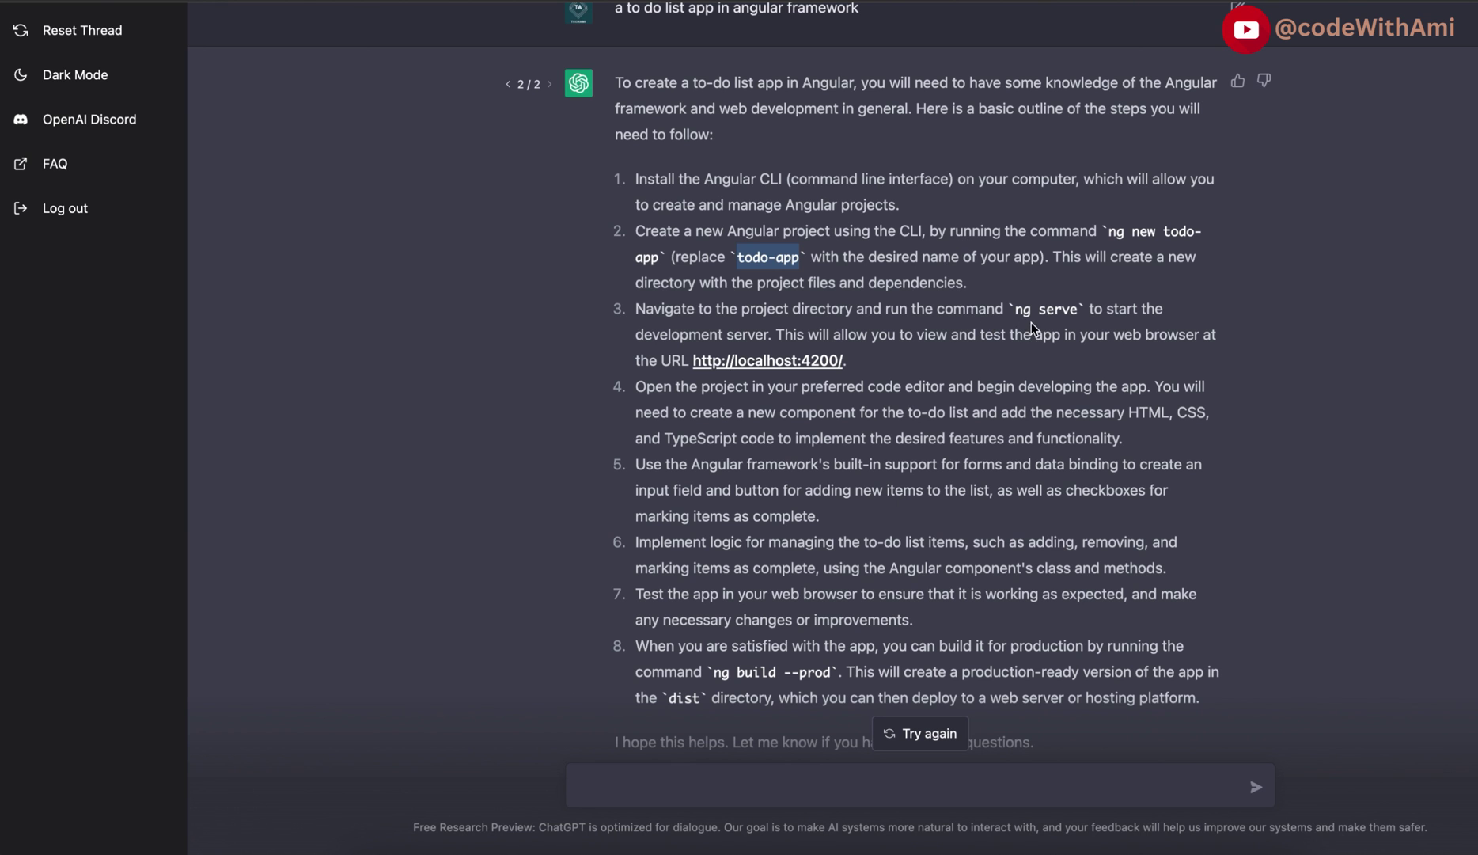
pyautogui.moveTo(1015, 309); pyautogui.dragTo(1078, 309)
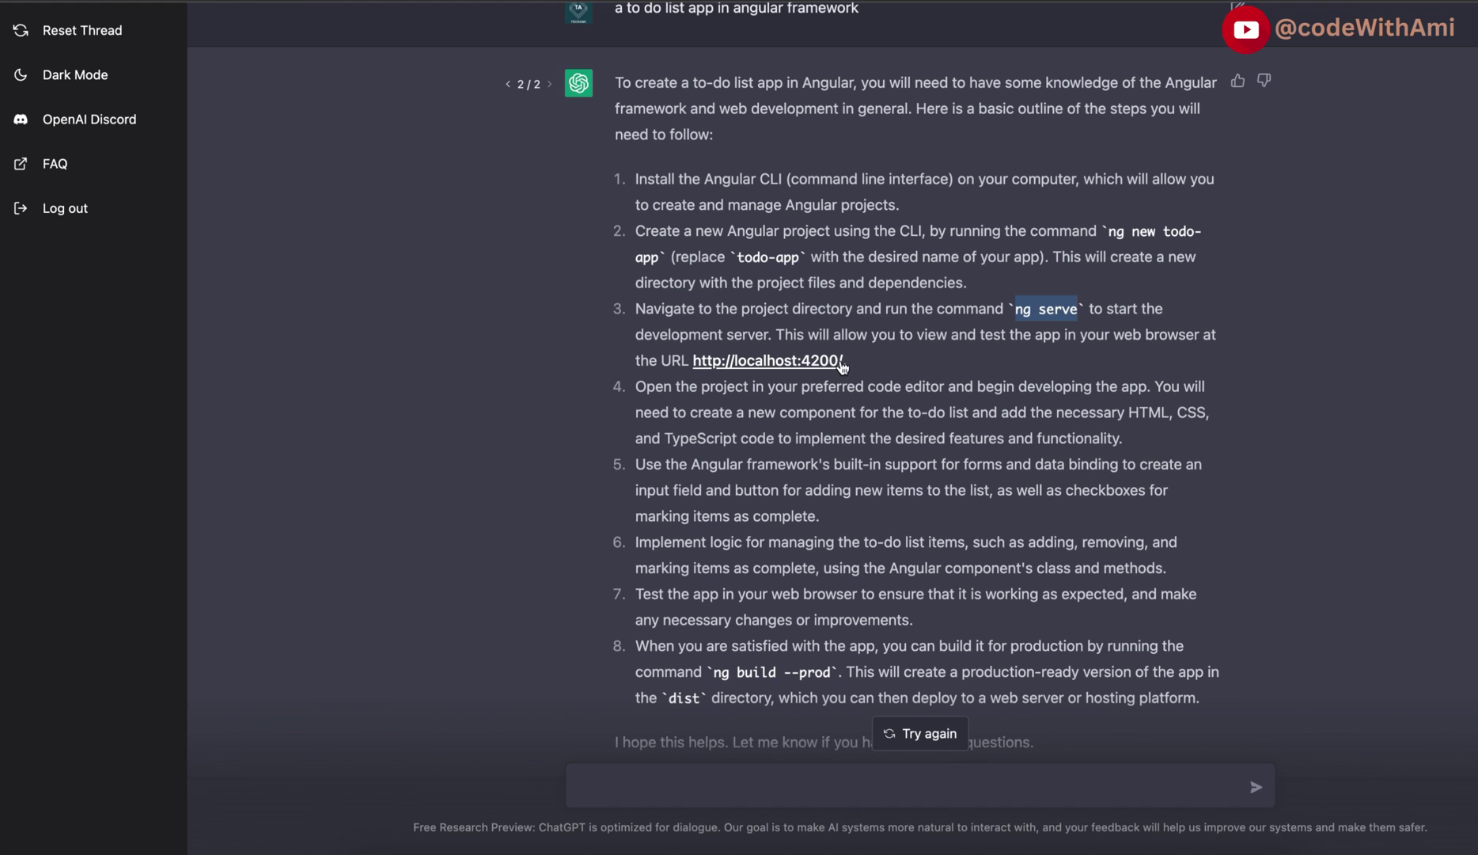
pyautogui.moveTo(846, 362); pyautogui.dragTo(694, 361)
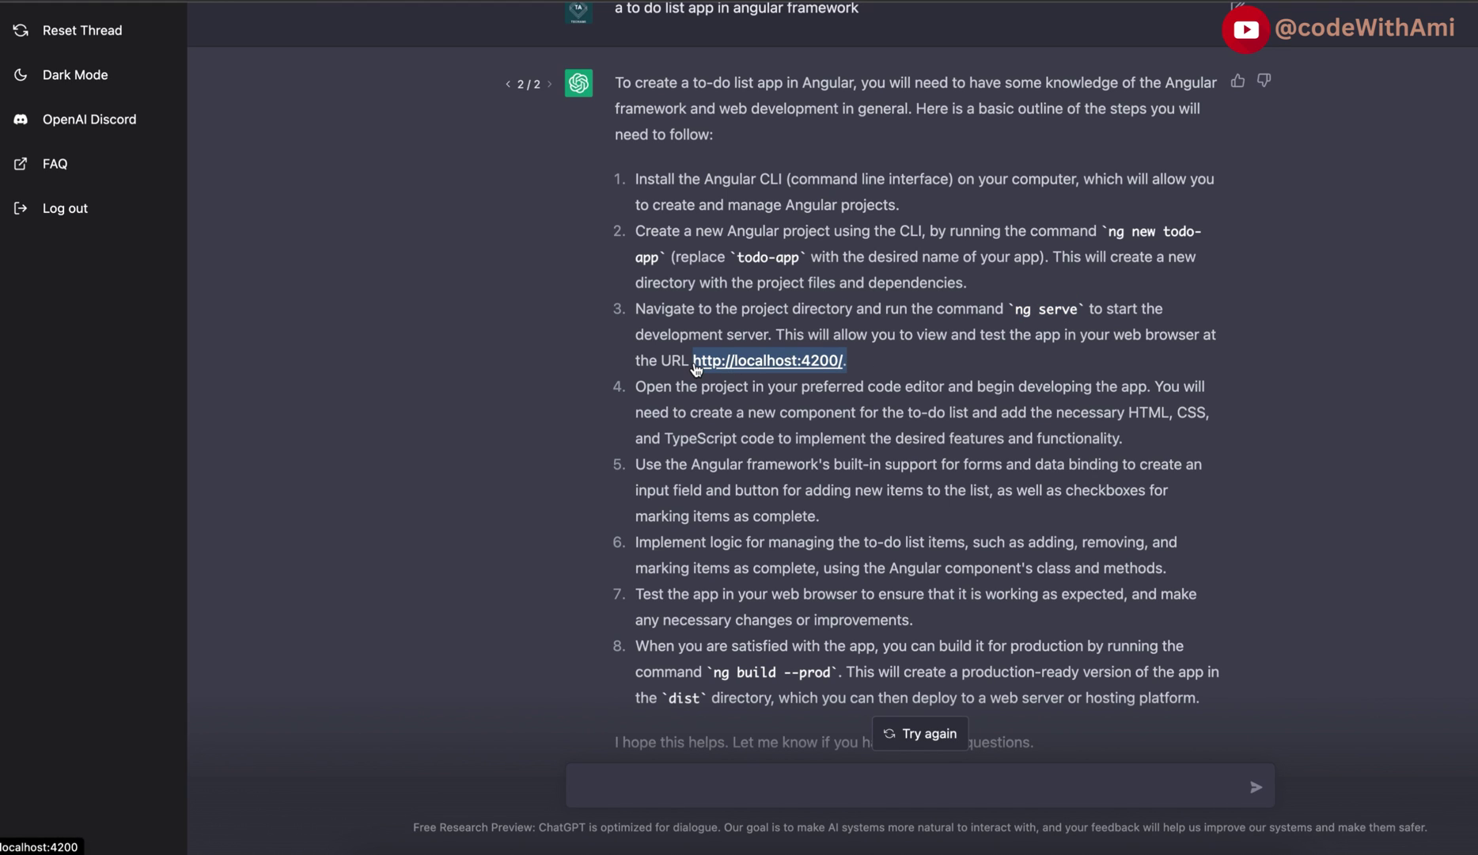
pyautogui.hotkey('ctrl', 'c')
pyautogui.hotkey('ctrl', 't')
pyautogui.hotkey('ctrl', 'v')
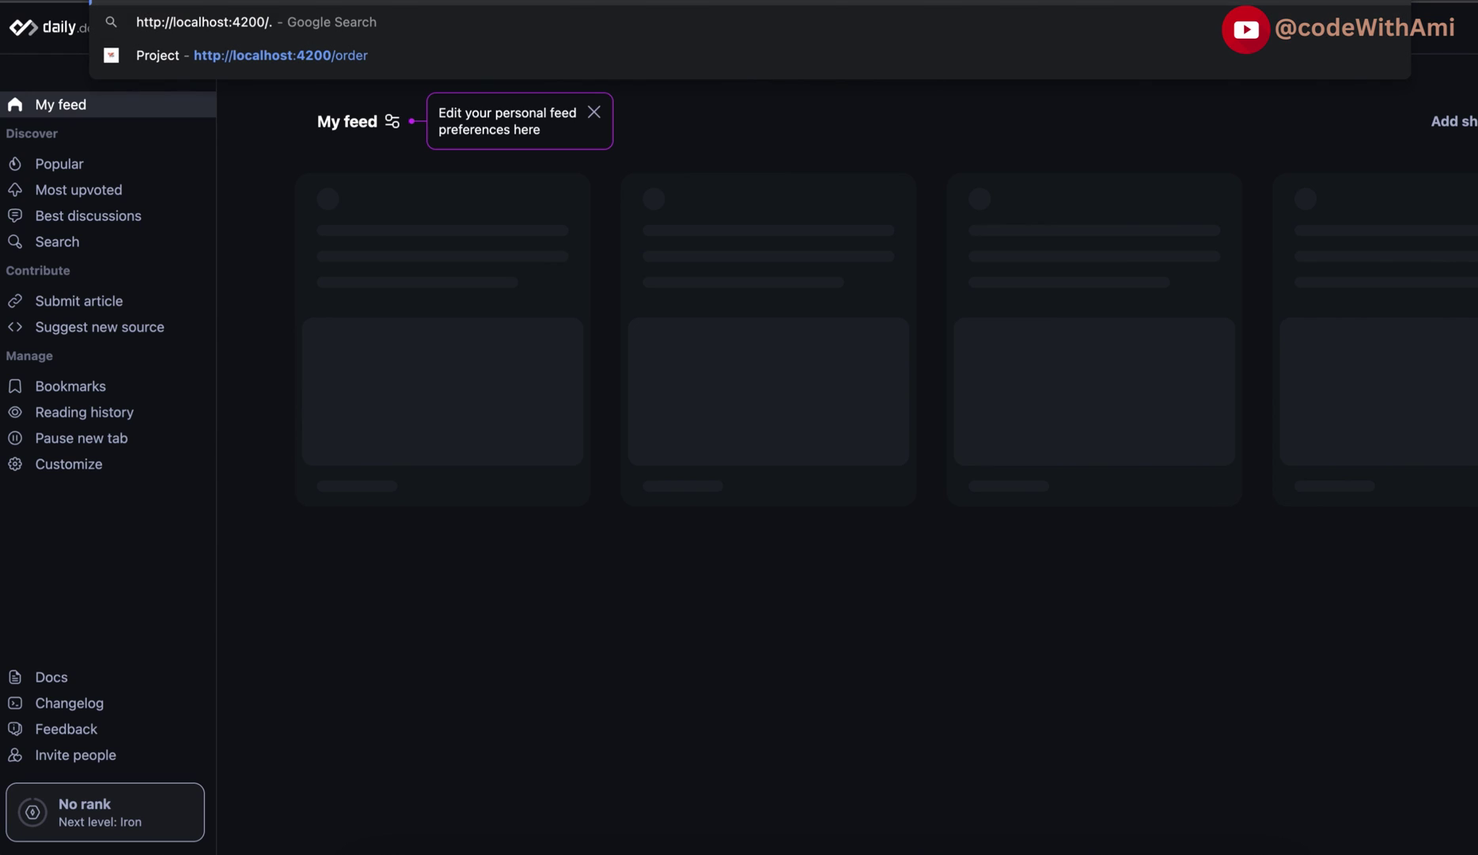
pyautogui.press('Return')
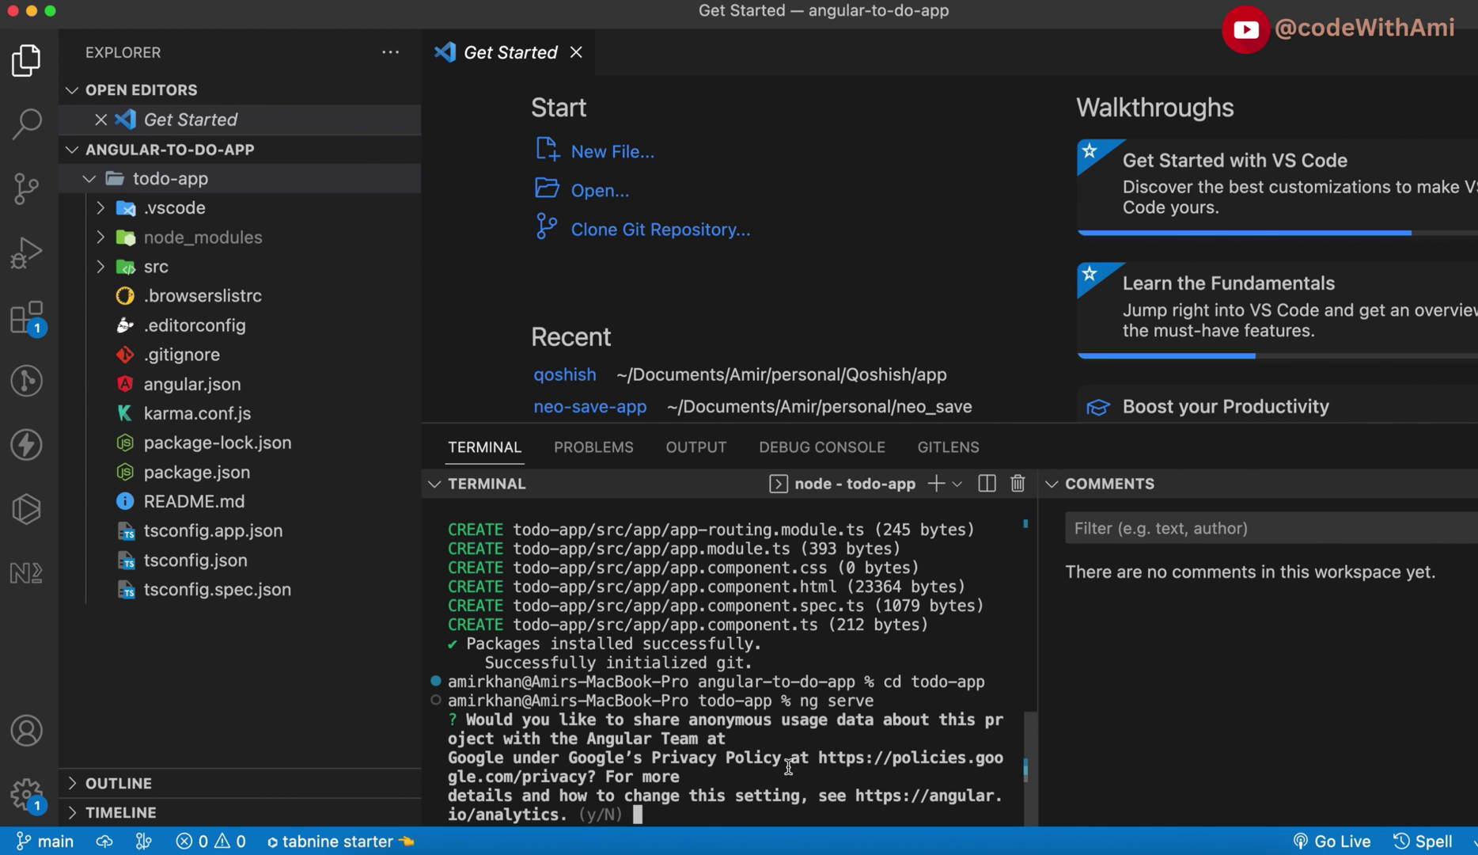
# Answer y to the analytics prompt and to serving on another port
pyautogui.write('y')
pyautogui.press('Return')
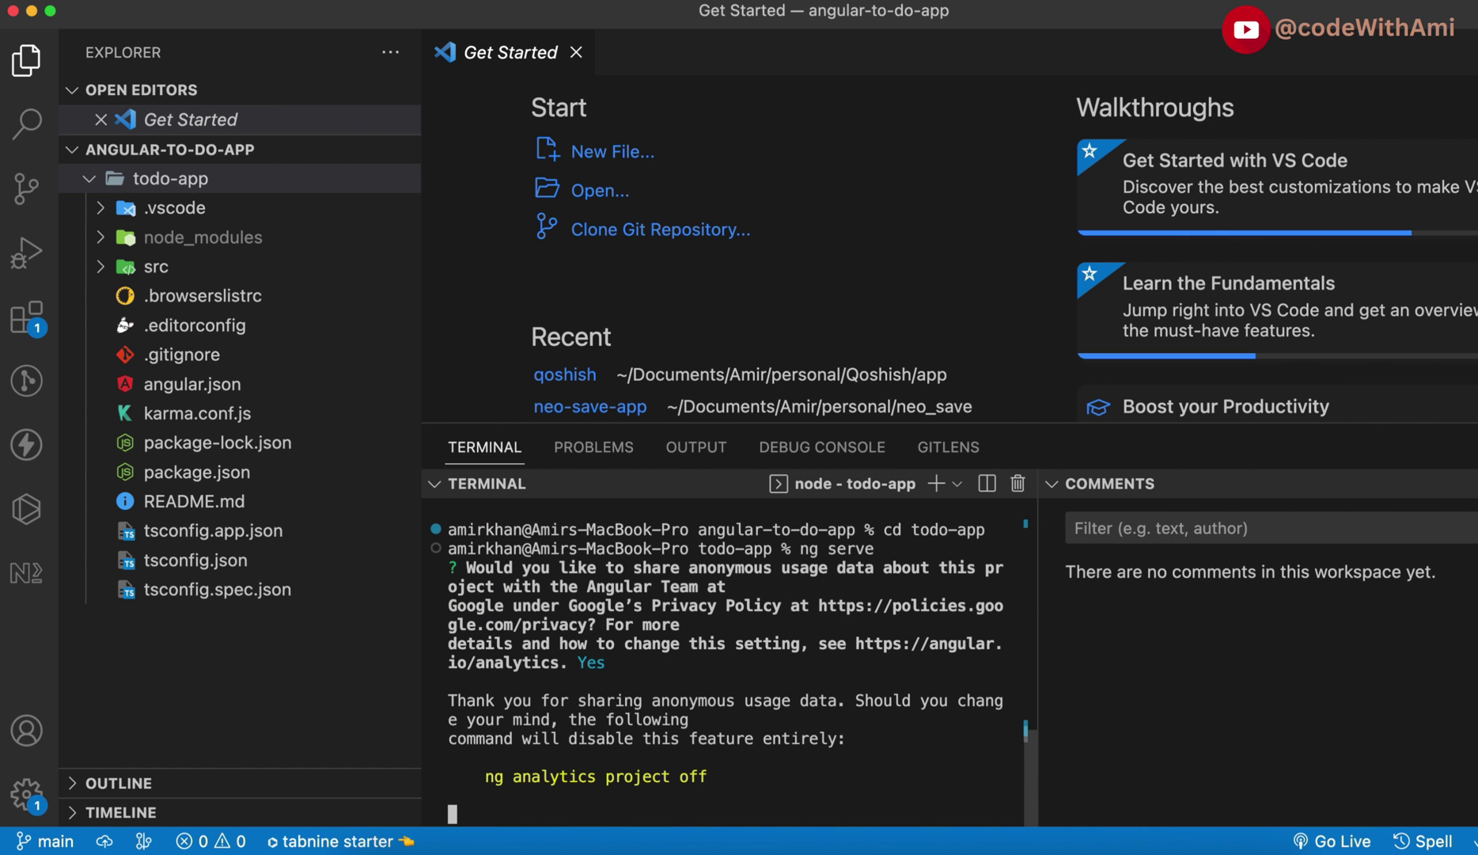
pyautogui.write('y')
pyautogui.press('Return')
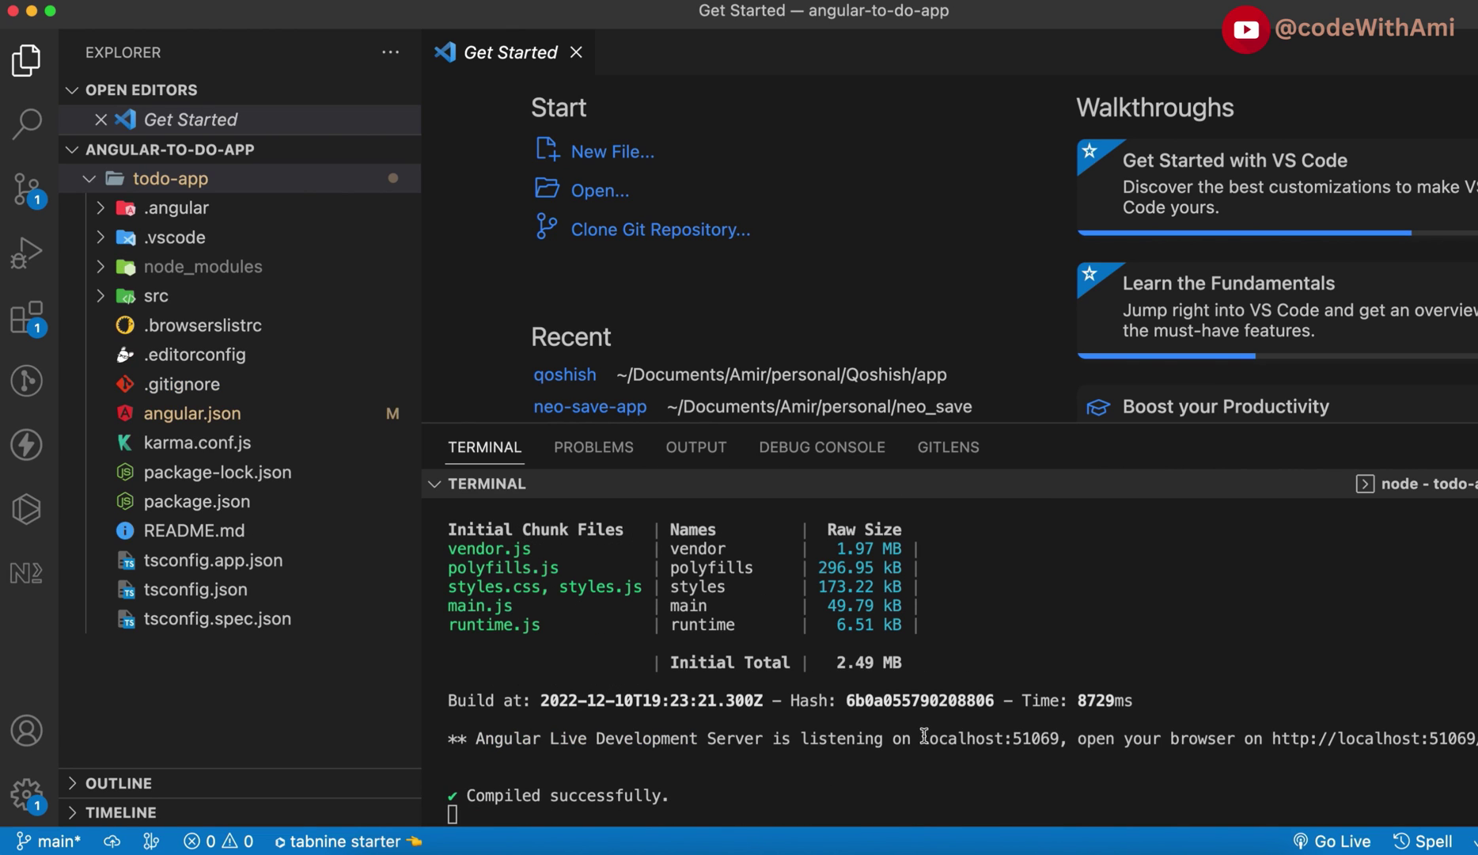
# Copy the localhost:51069 address and open the running todo-app in the browser
pyautogui.moveTo(924, 736); pyautogui.dragTo(1066, 737)
pyautogui.press('super+c')
pyautogui.press('super+p')
pyautogui.press('super+v')
pyautogui.press('super+Tab')
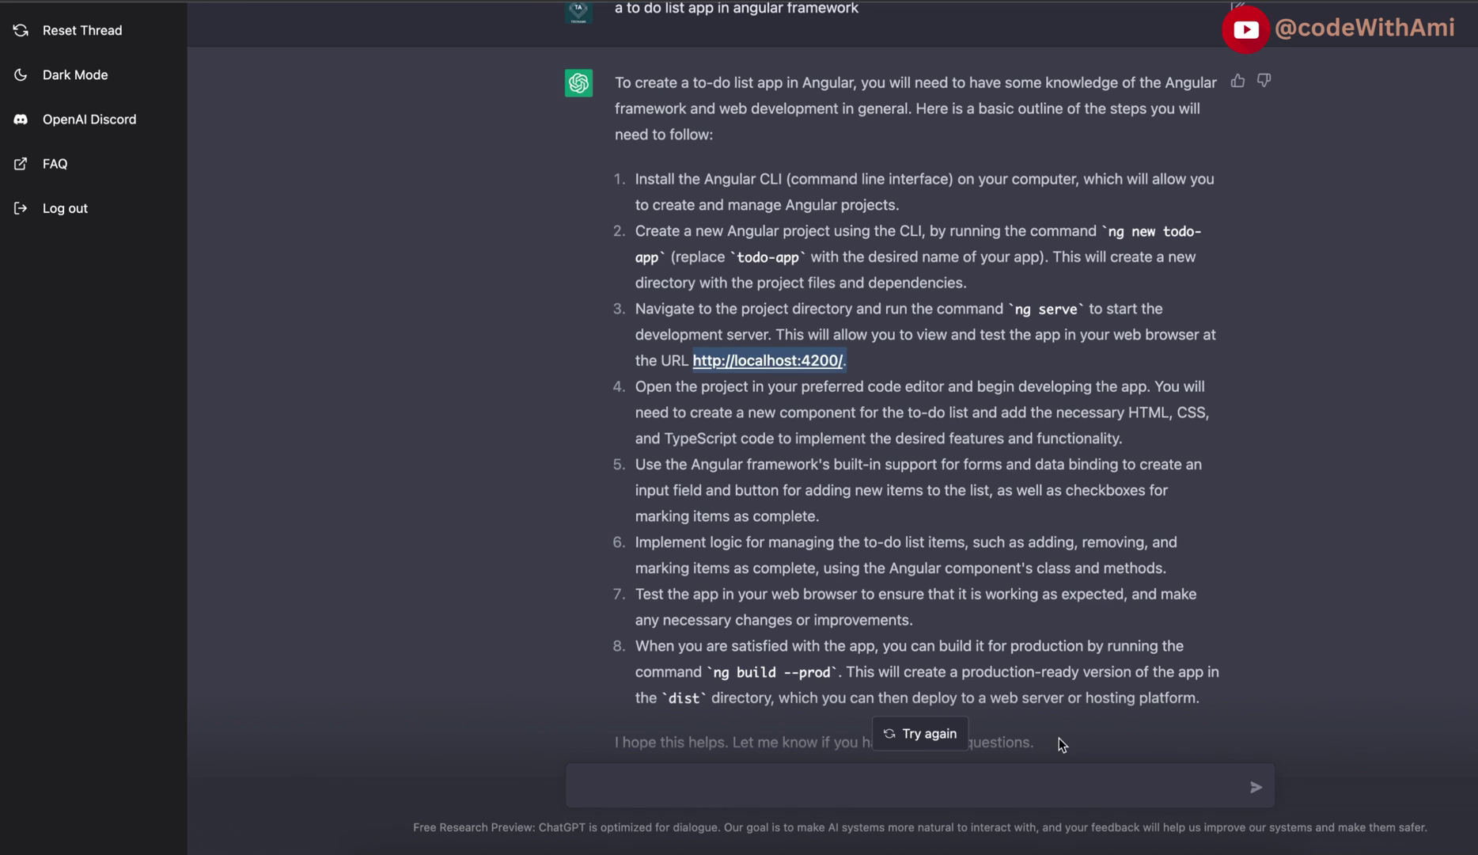
pyautogui.press('super+Tab')
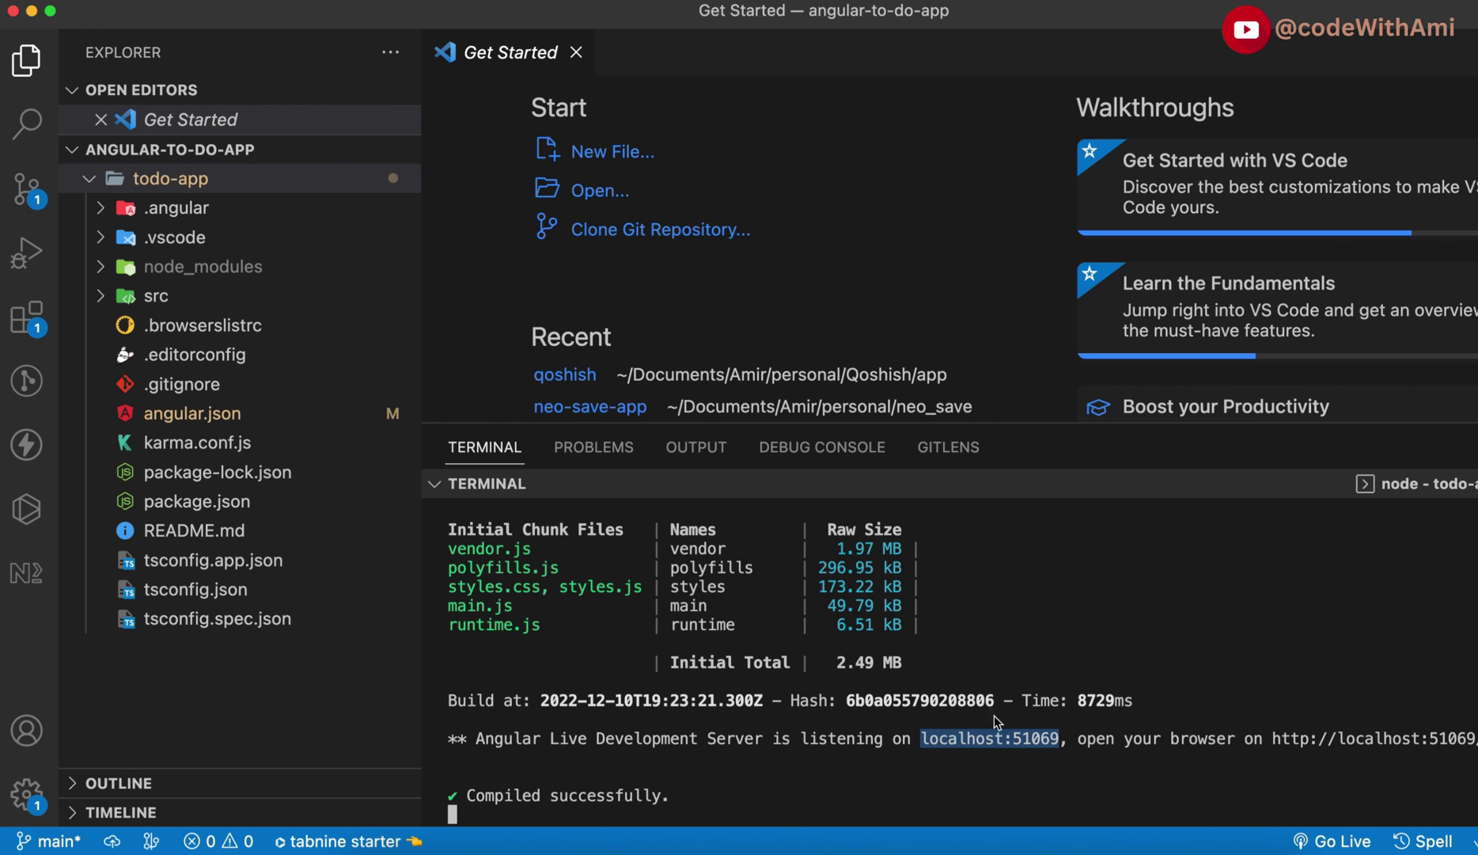
pyautogui.press('super+Tab')
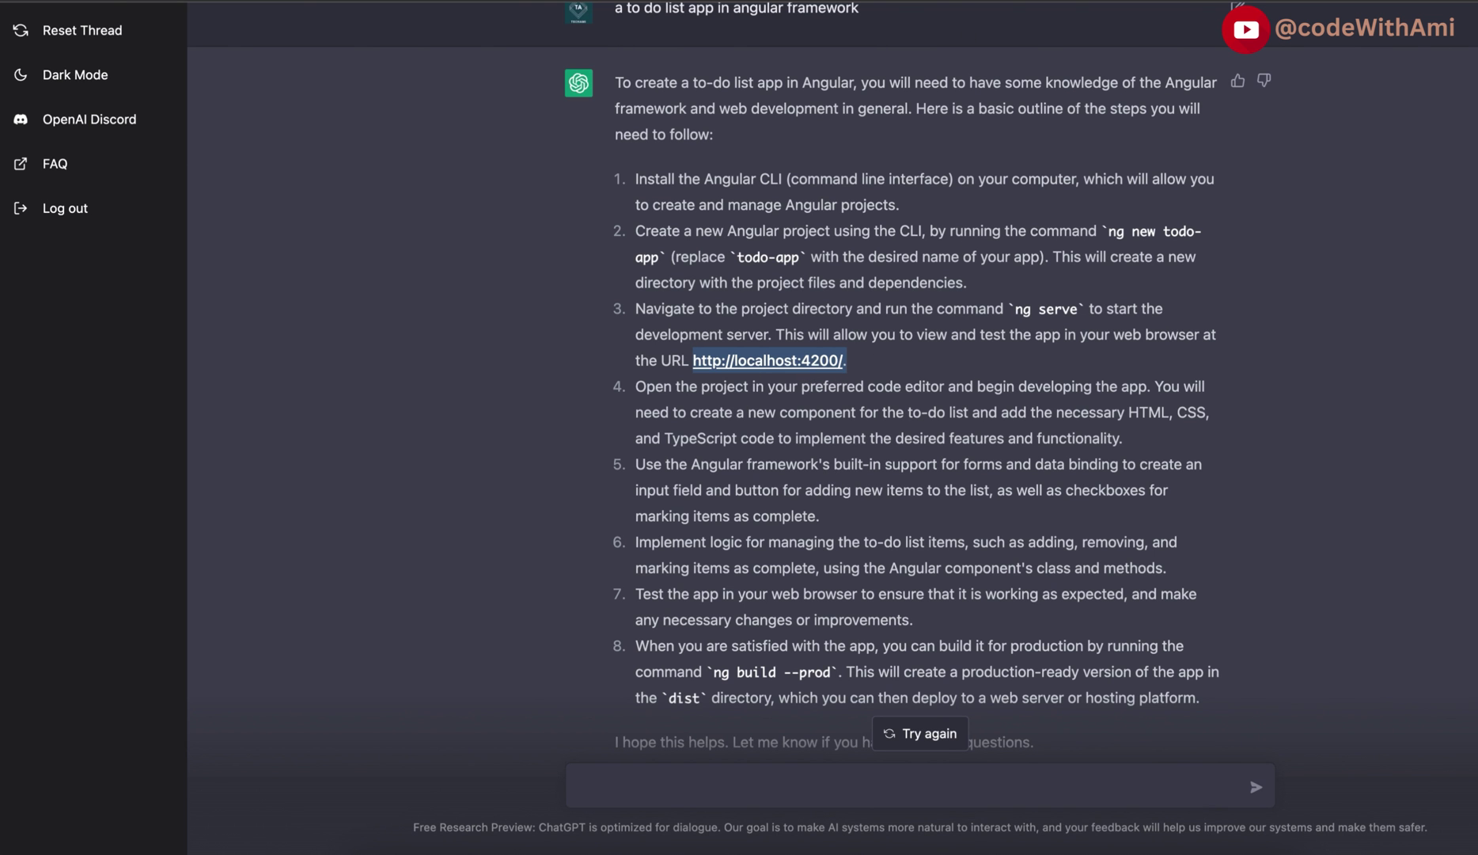
pyautogui.click(768, 360)
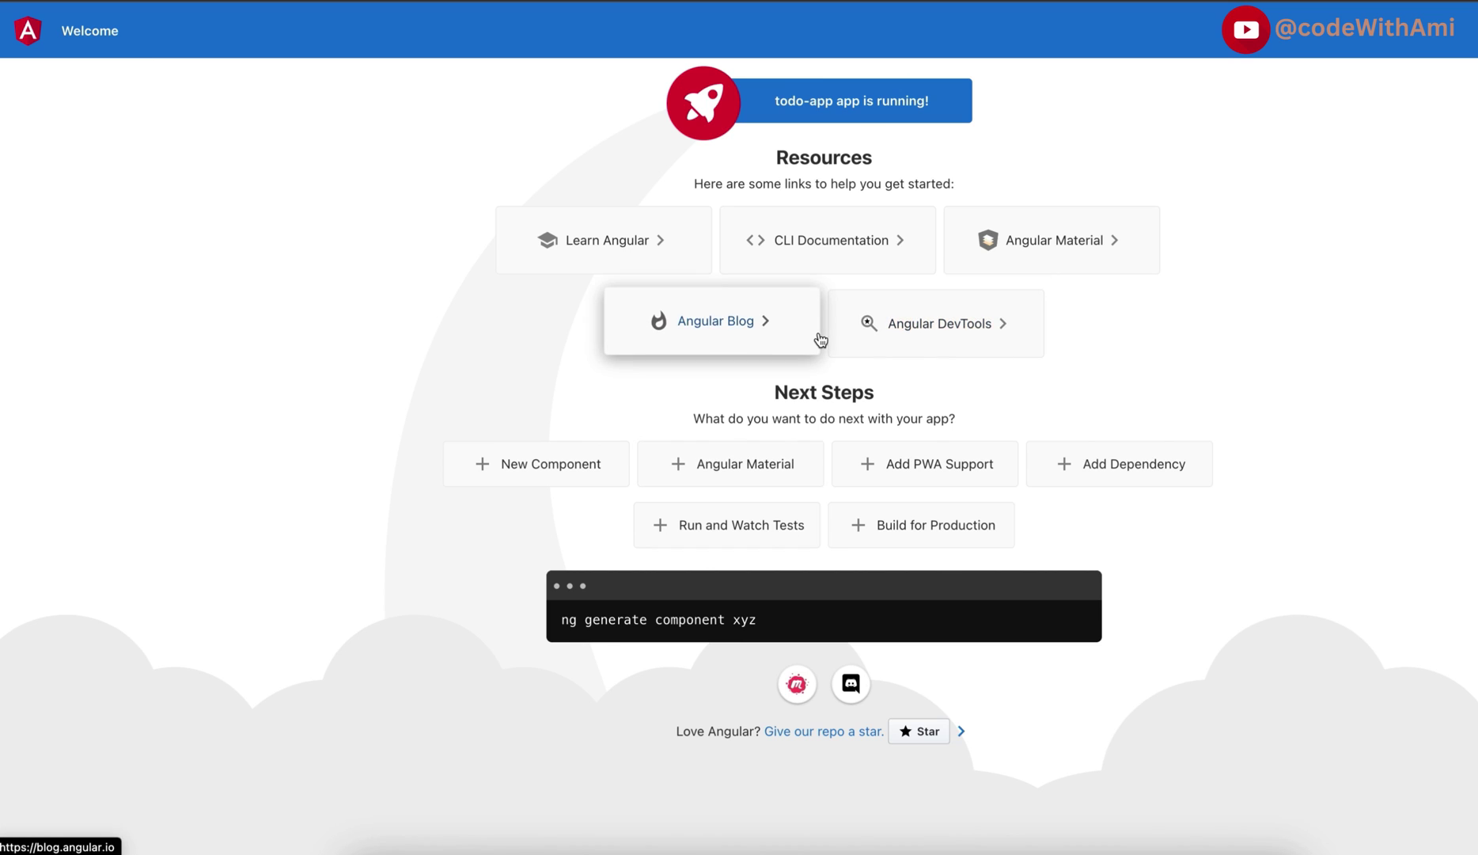
# Replace src/app/app.component.html with <h1>App component</h1> and save it
pyautogui.press('super+Tab')
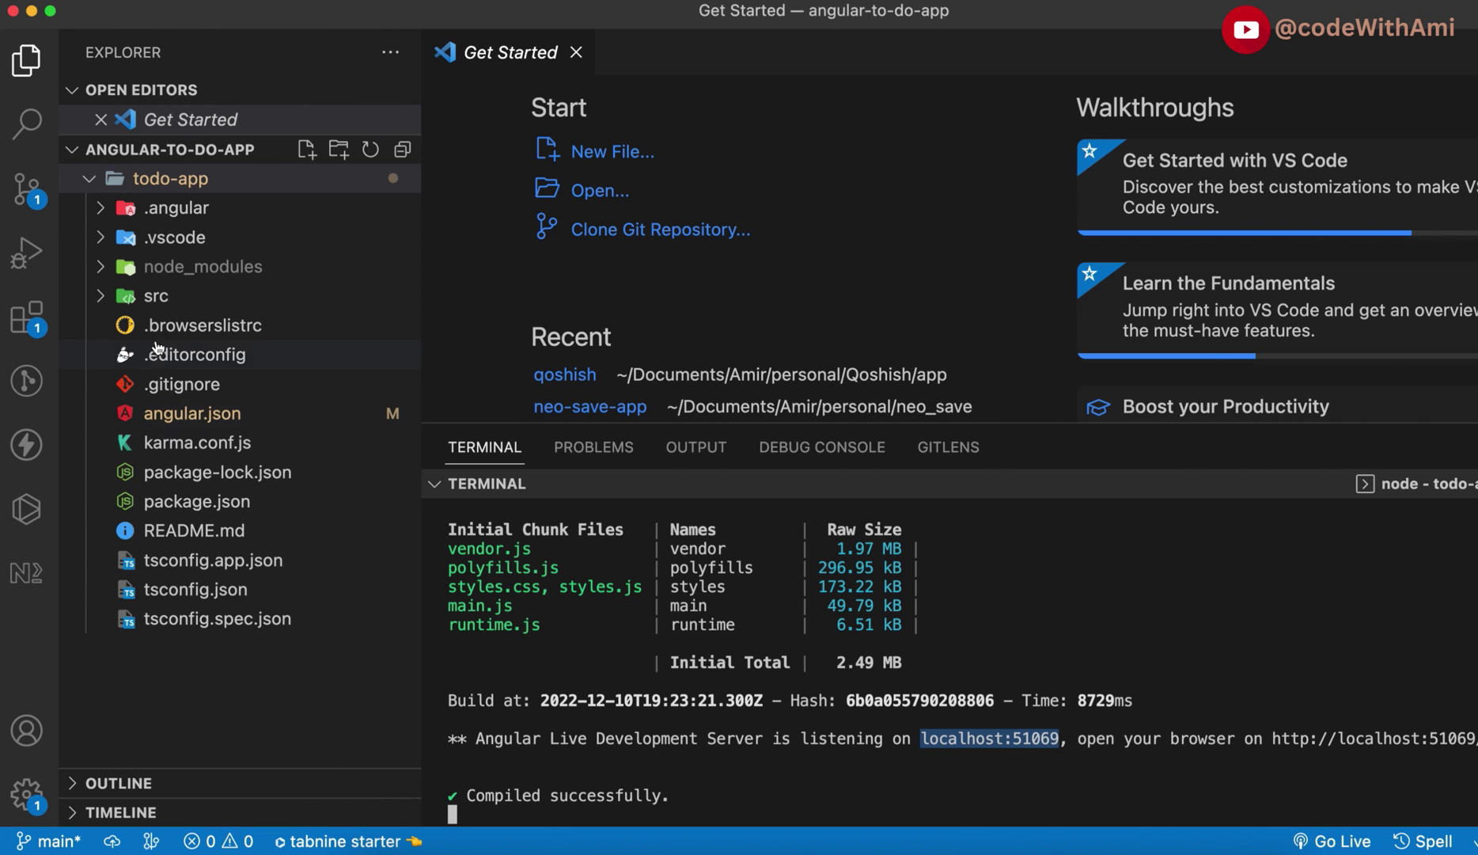
pyautogui.click(111, 296)
pyautogui.click(163, 325)
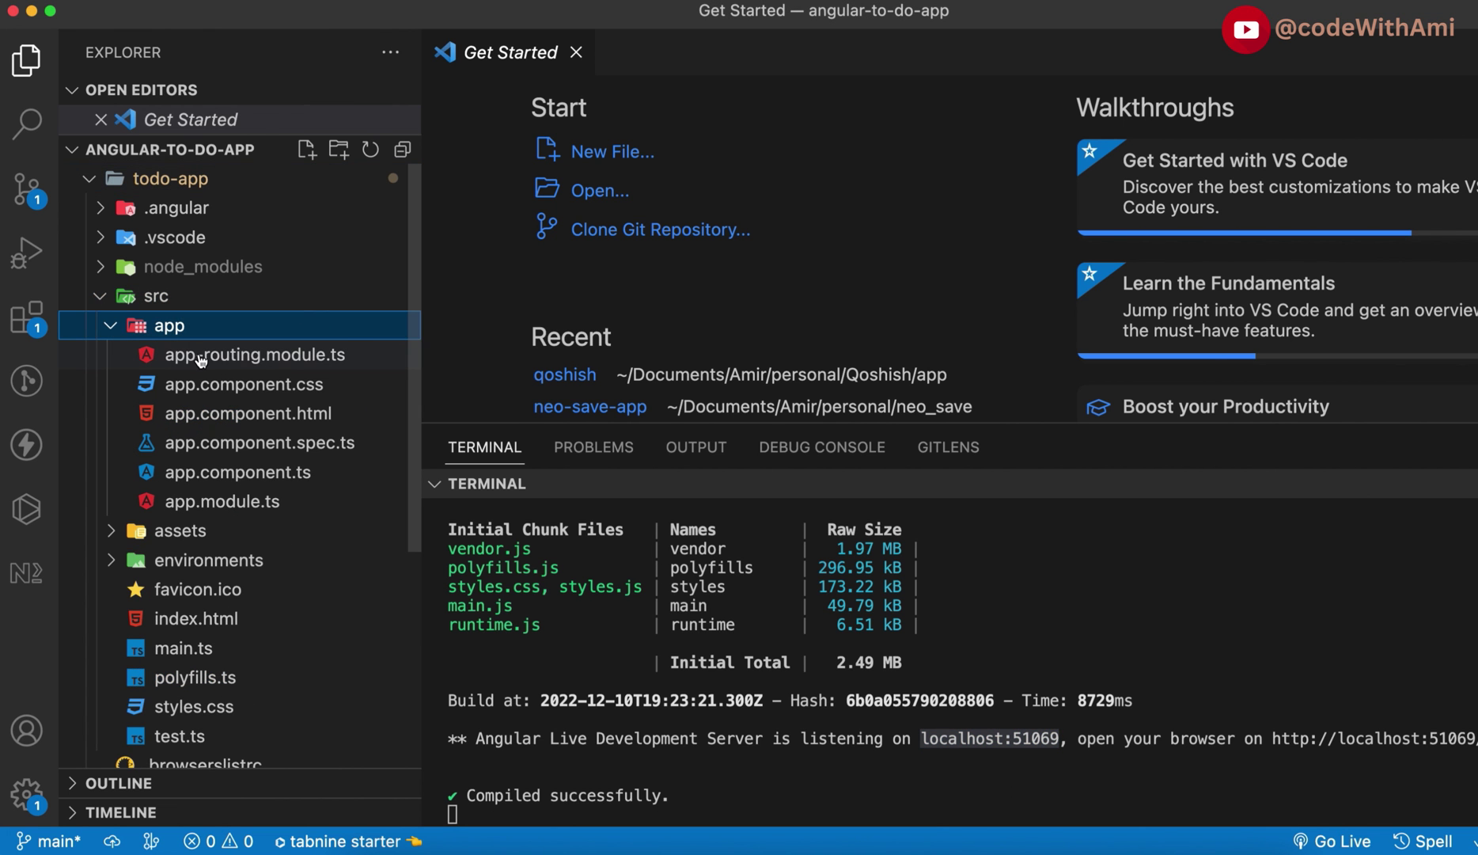
pyautogui.click(213, 421)
pyautogui.click(653, 385)
pyautogui.hotkey('ctrl', 'a')
pyautogui.press('BackSpace')
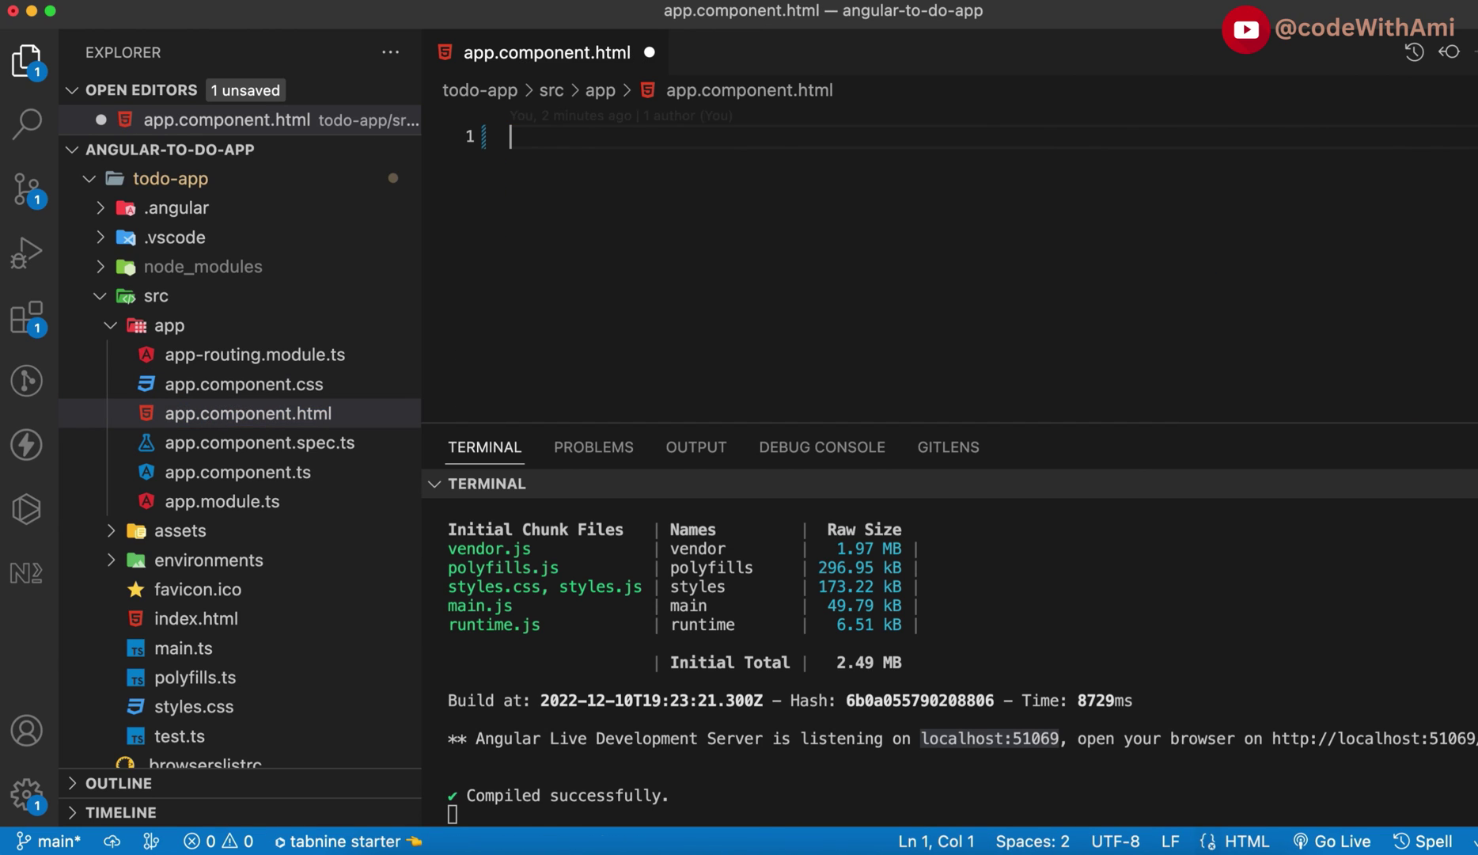
pyautogui.write('<h1>')
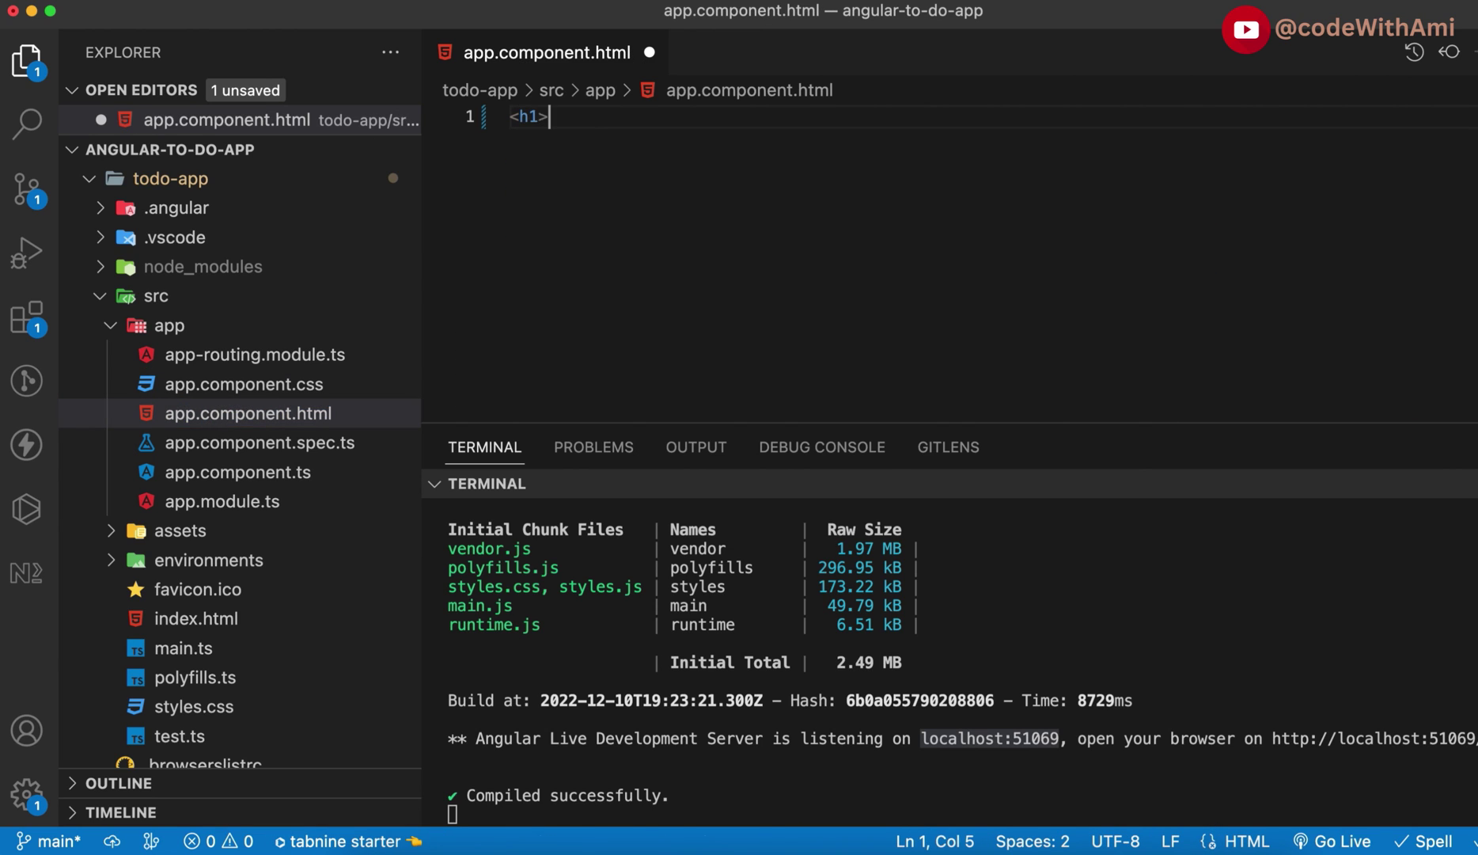
pyautogui.write('App component')
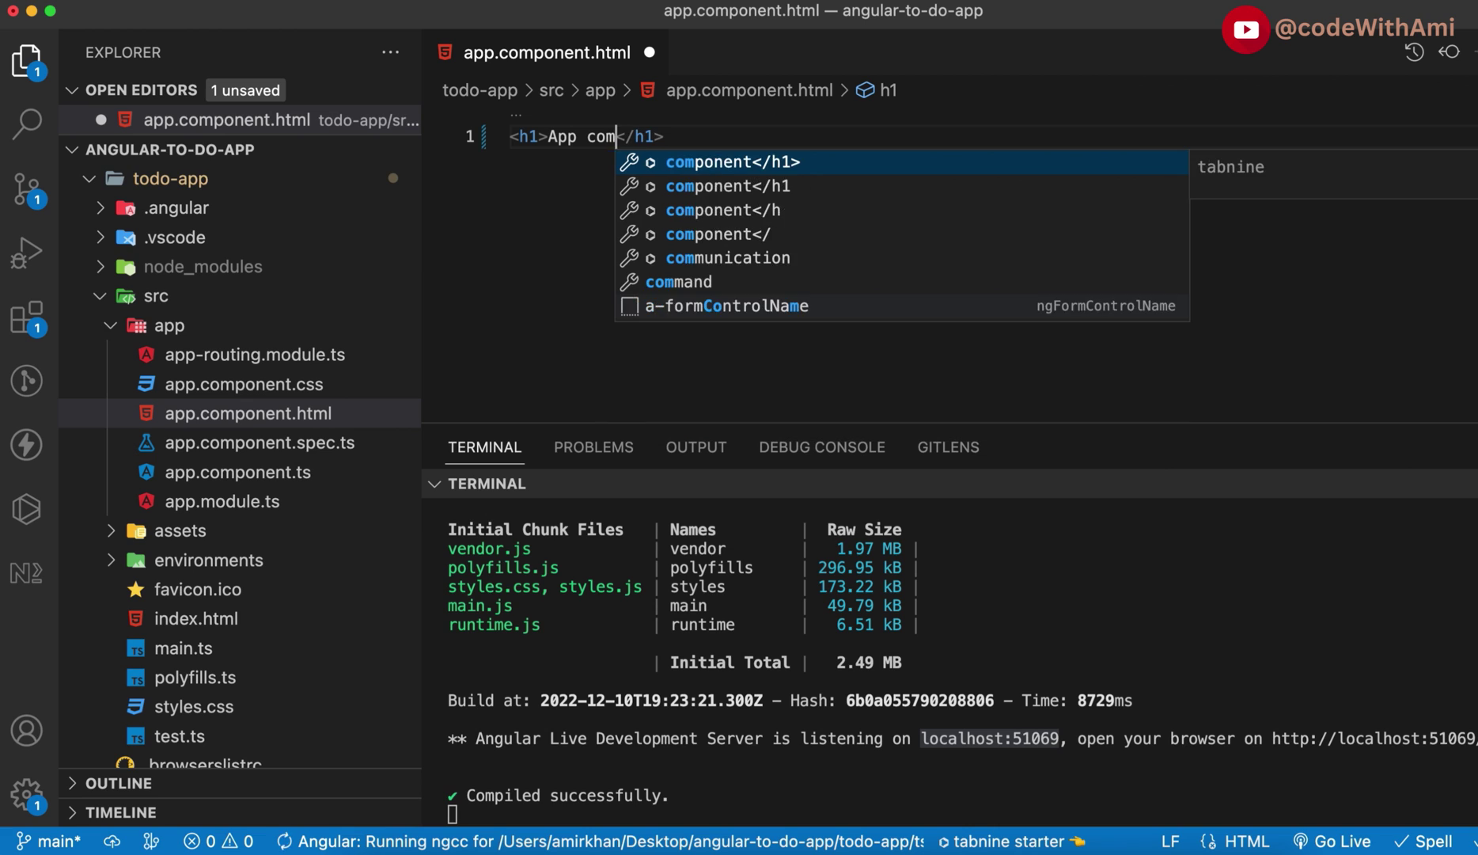
pyautogui.press('cmd+s')
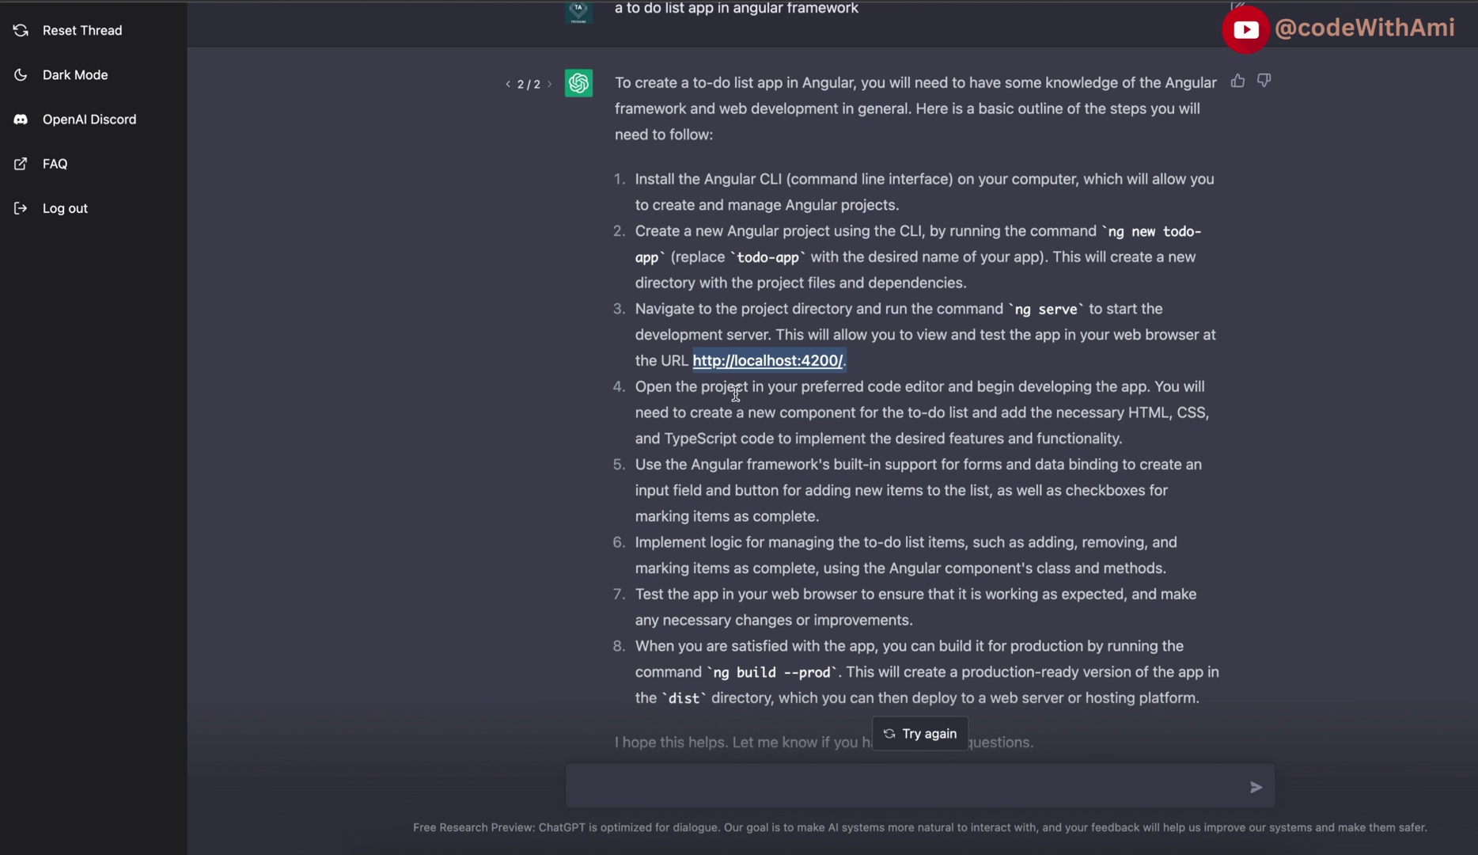
# Copy 'ng generate component todo-list' from ChatGPT's second answer
pyautogui.scroll(-3, 736, 393)
pyautogui.scroll(-6, 751, 306)
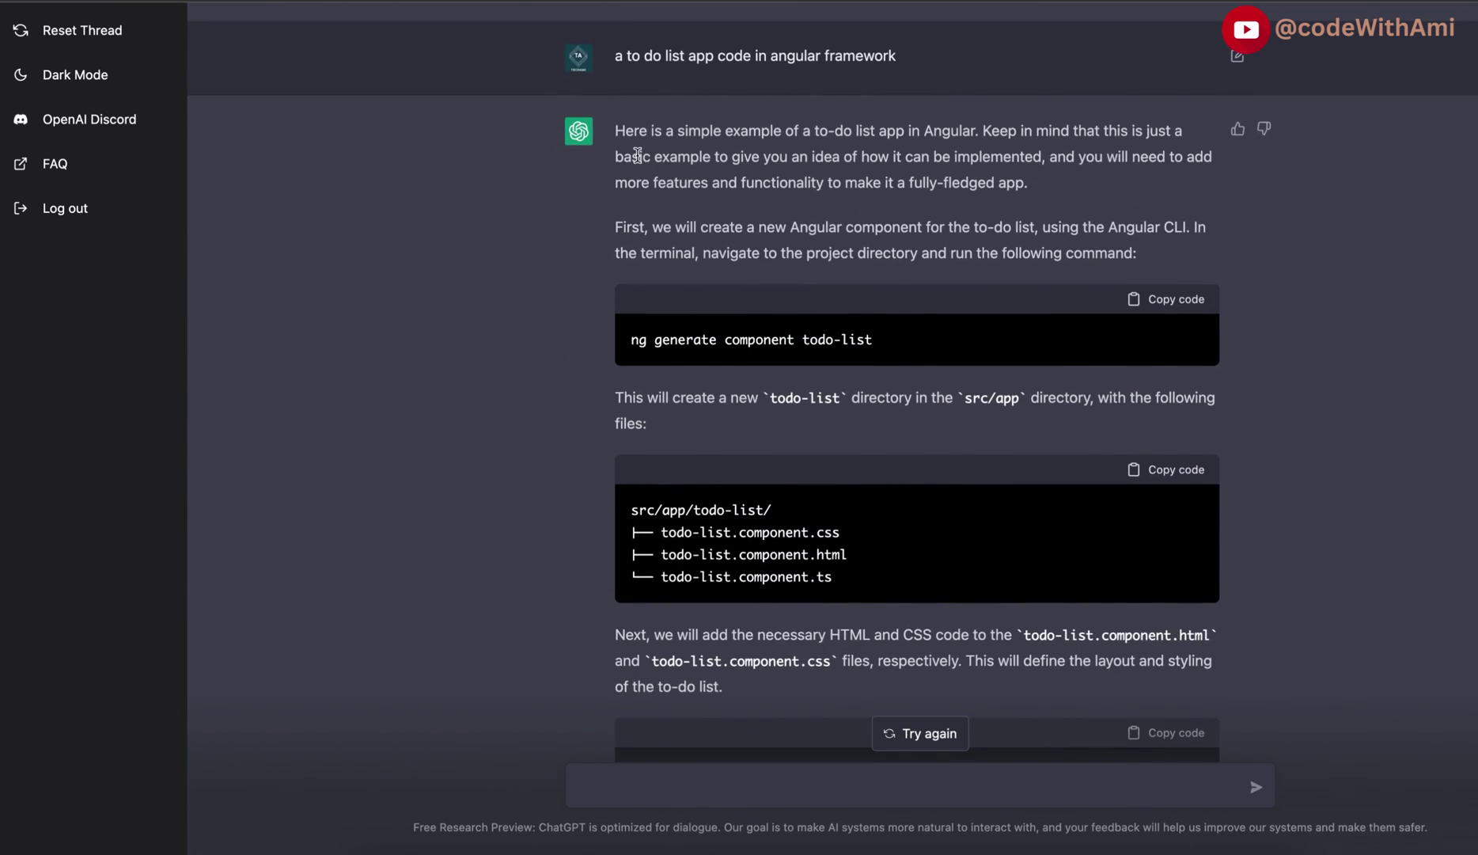
pyautogui.moveTo(910, 341); pyautogui.dragTo(624, 344)
pyautogui.press('super+c')
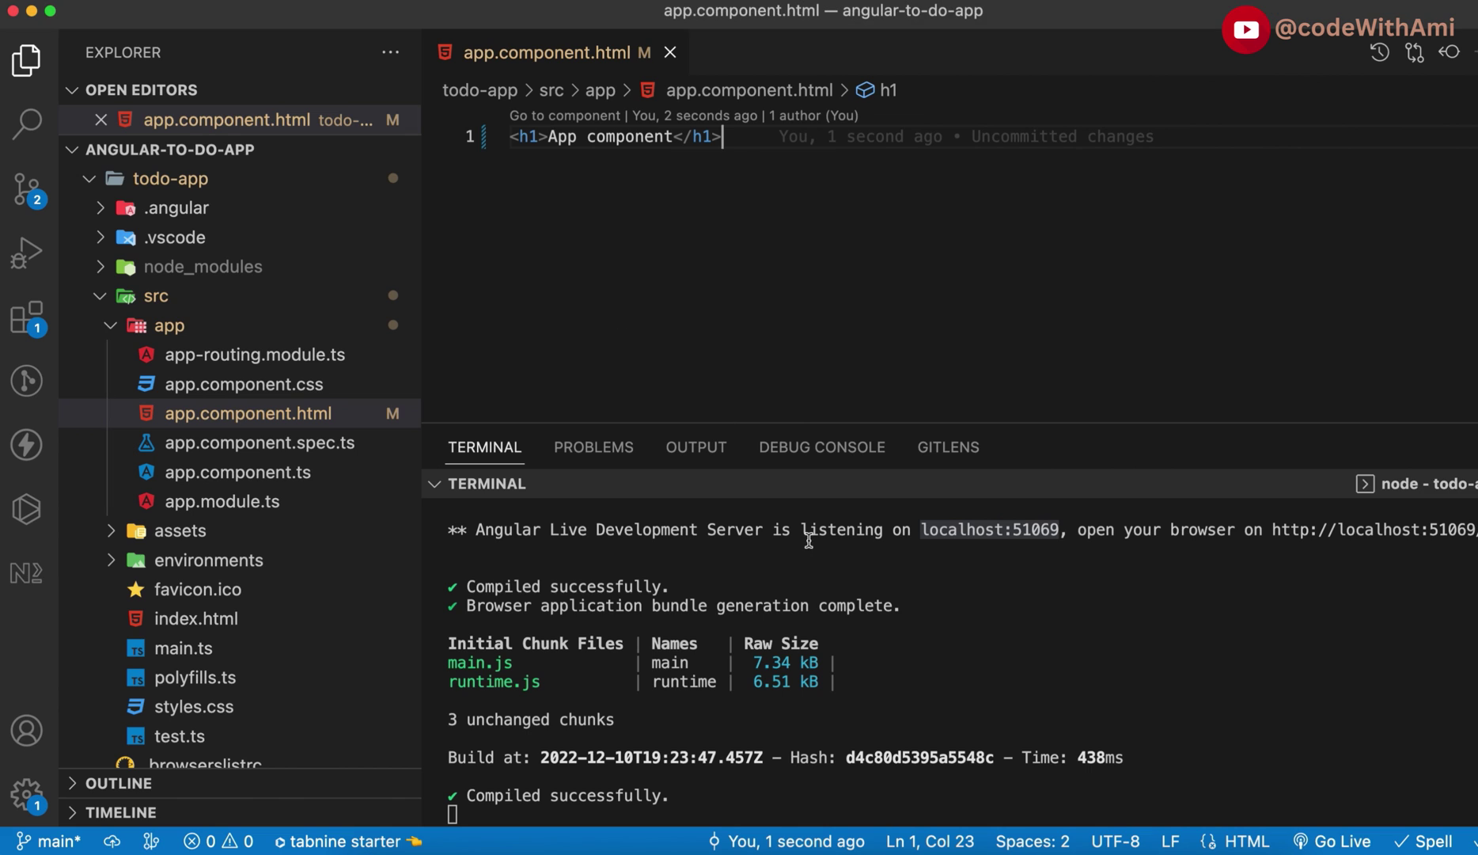
pyautogui.press('super+backslash')
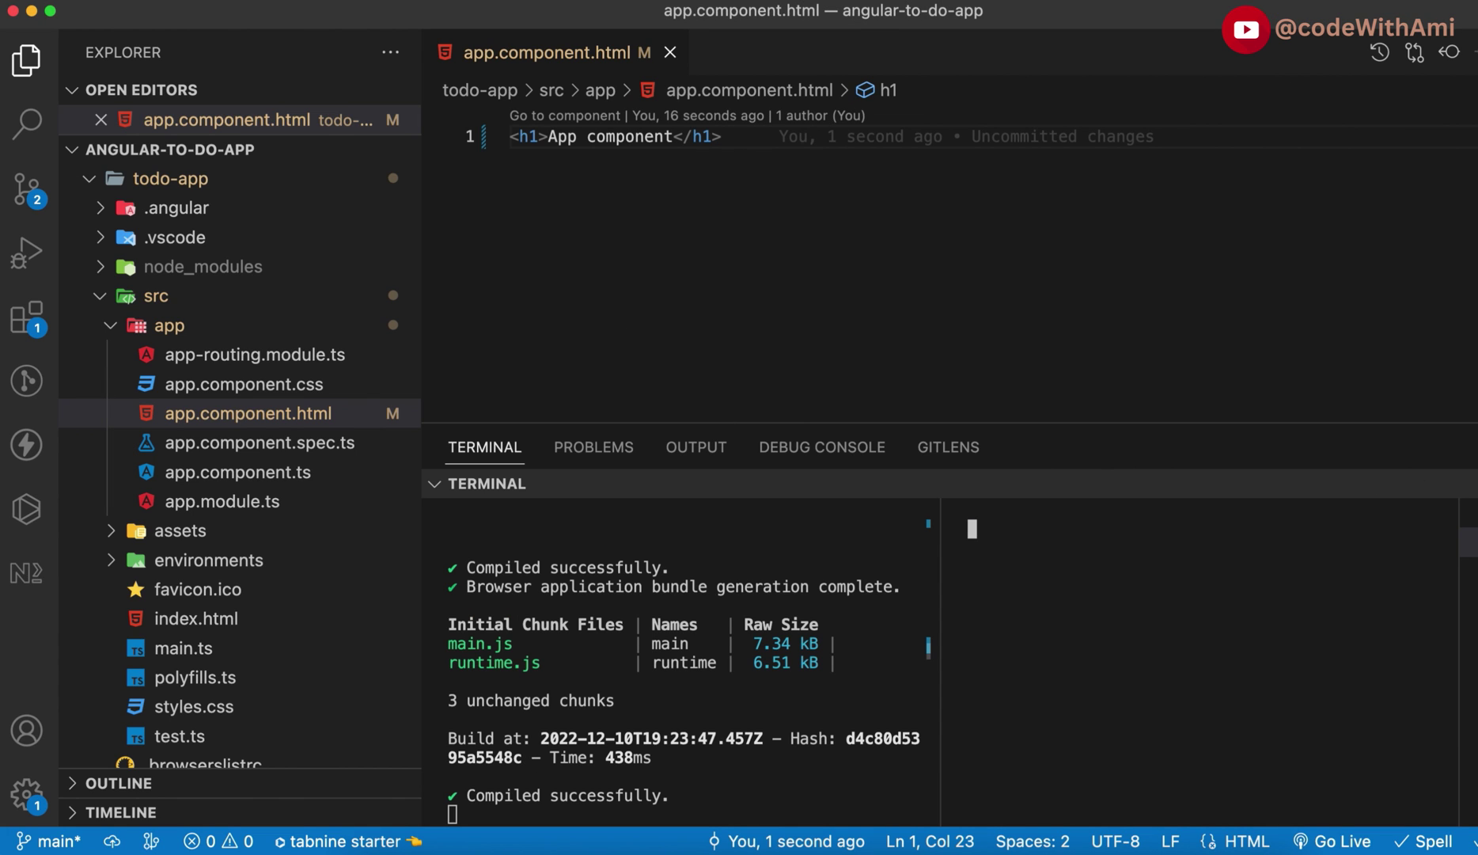
pyautogui.press('super+Tab')
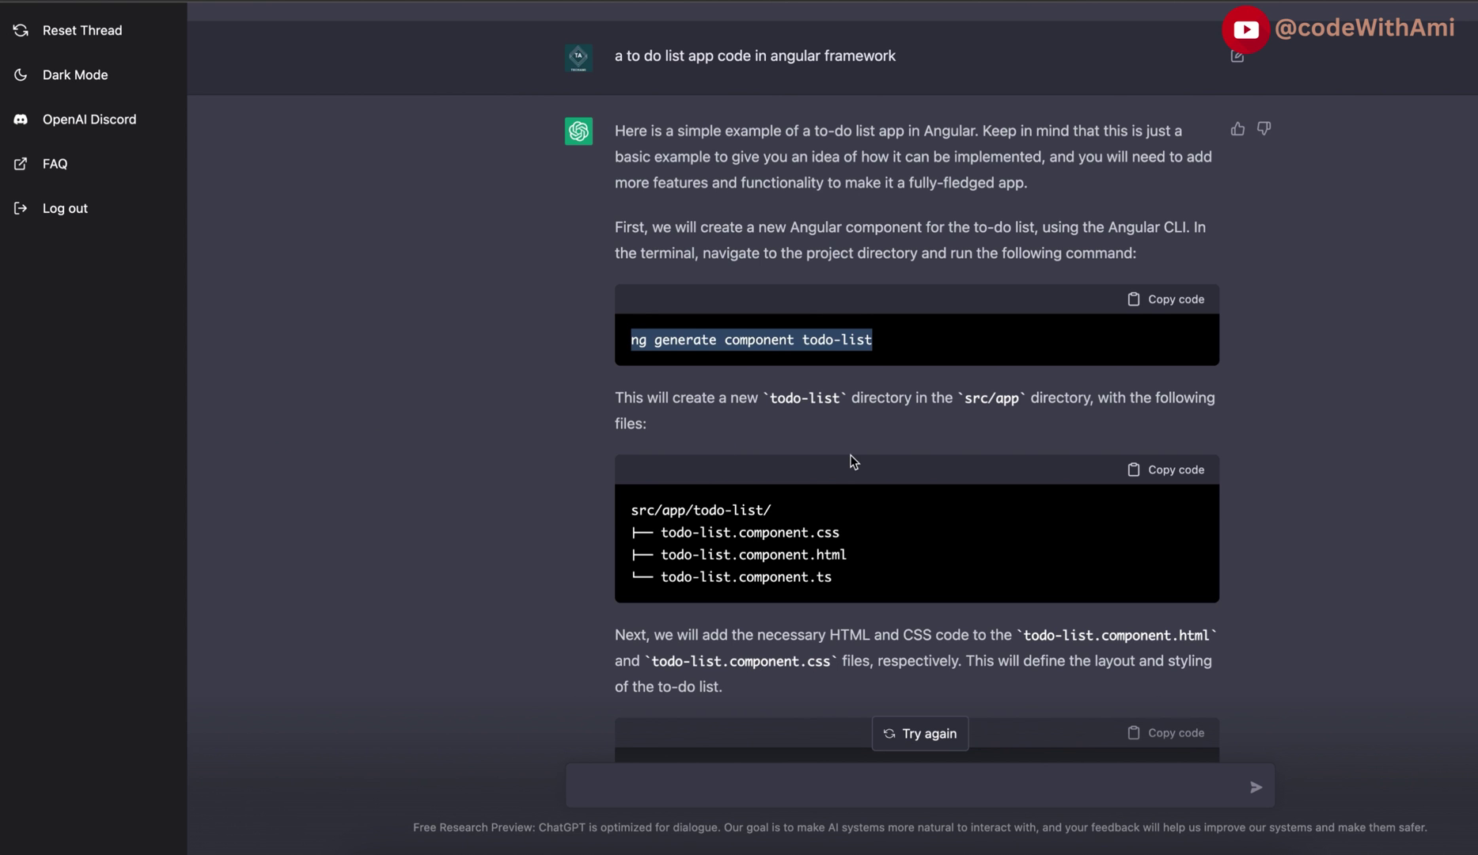
pyautogui.scroll(2, 751, 420)
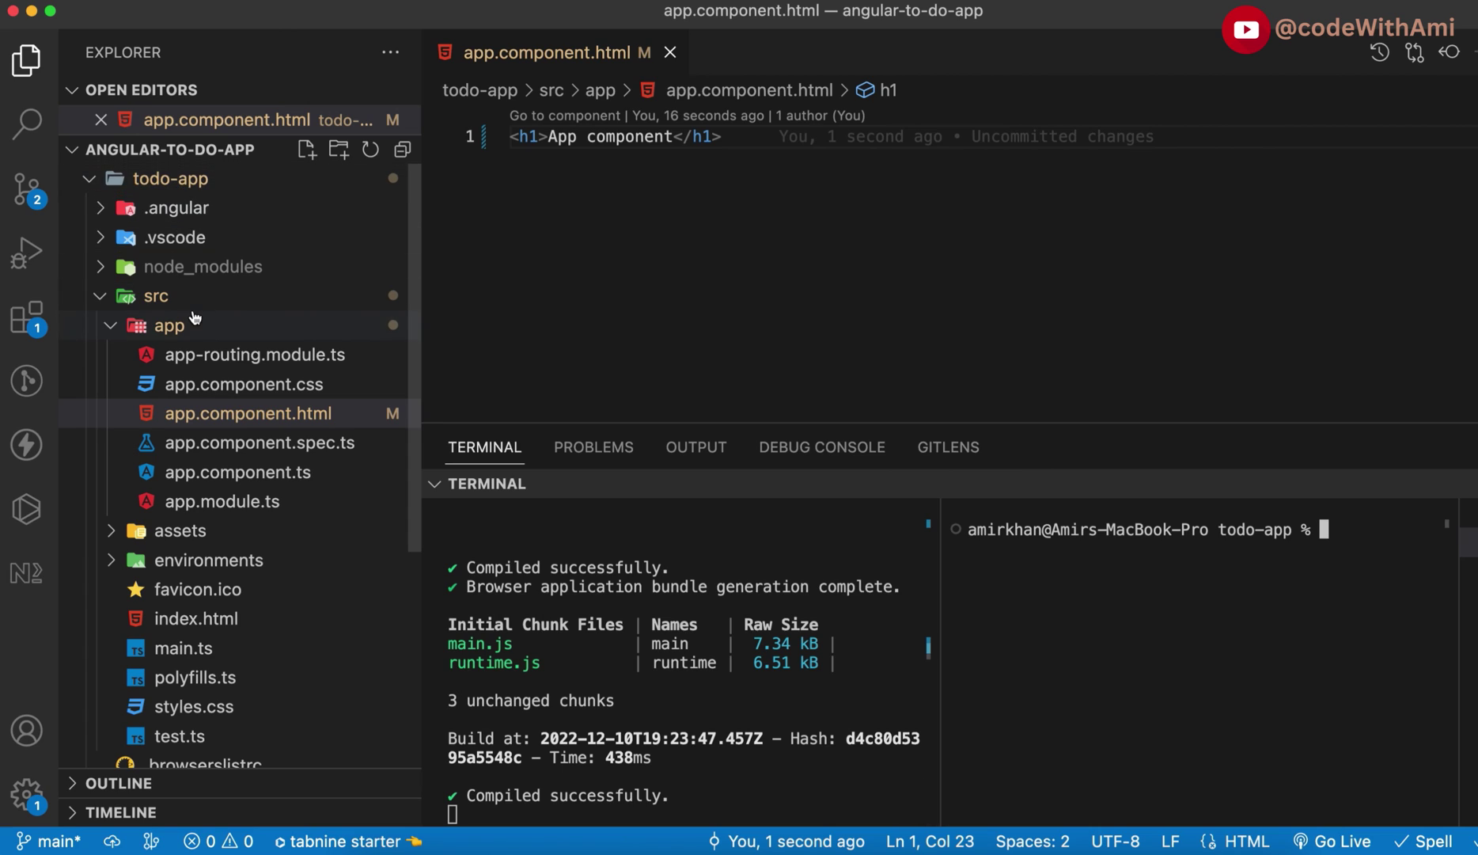
# Run ng generate component todo-list in a terminal opened on the app folder
pyautogui.click(110, 327)
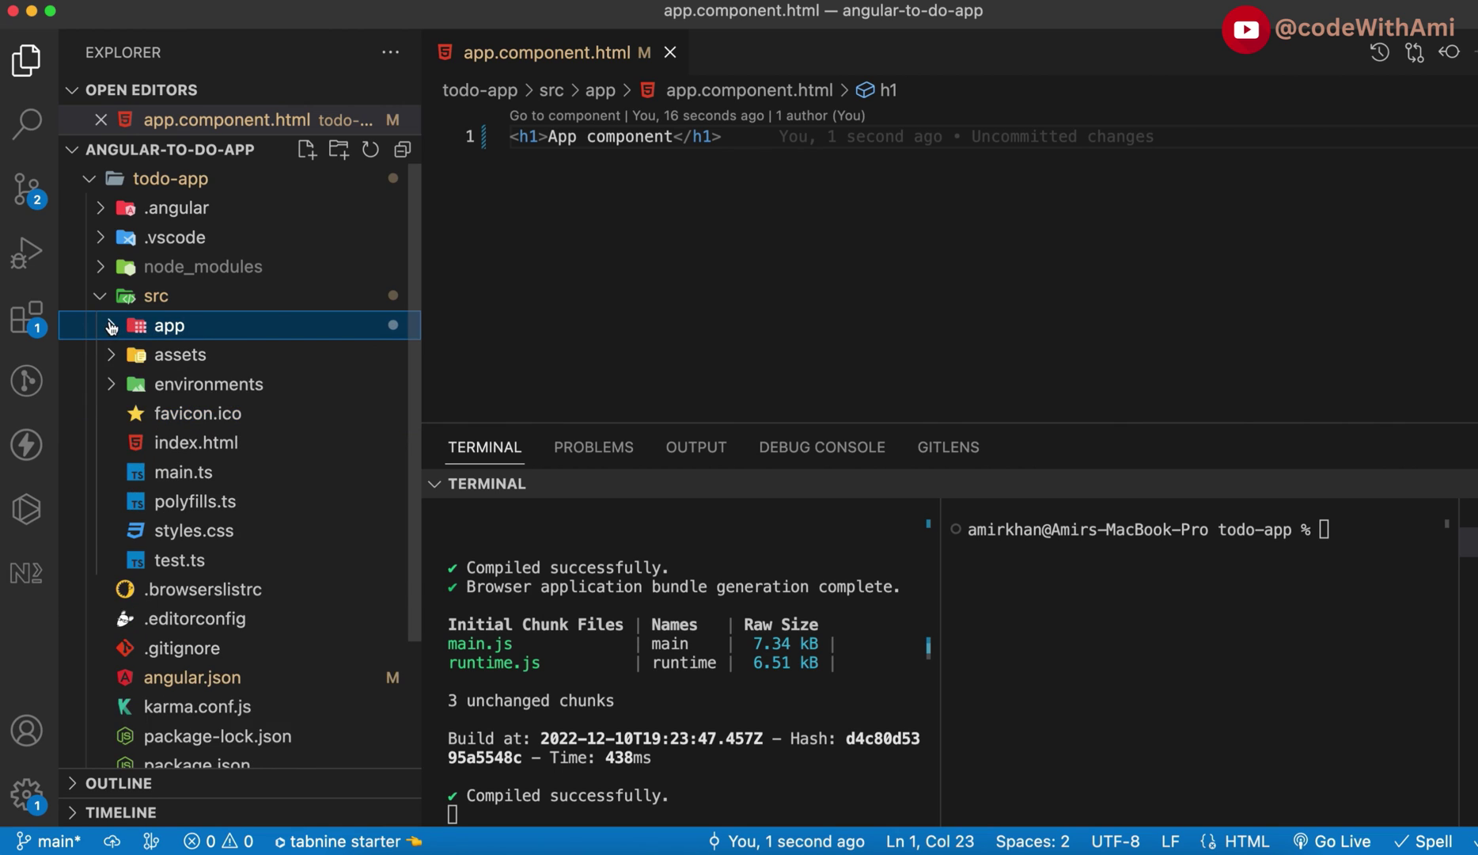
pyautogui.click(111, 327)
pyautogui.click(1169, 646)
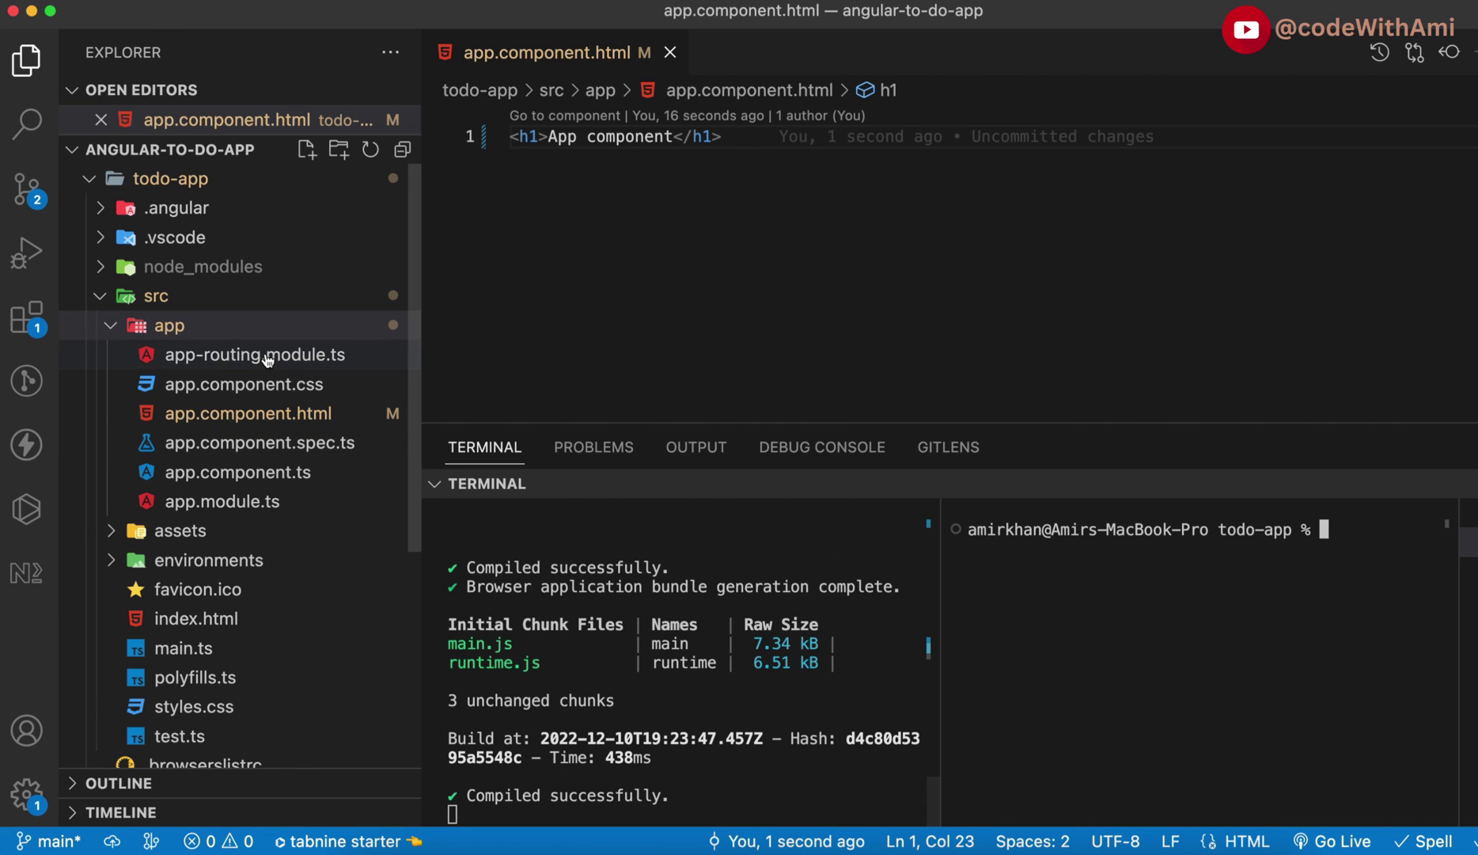
pyautogui.rightClick(209, 325)
pyautogui.click(284, 393)
pyautogui.press('super+v')
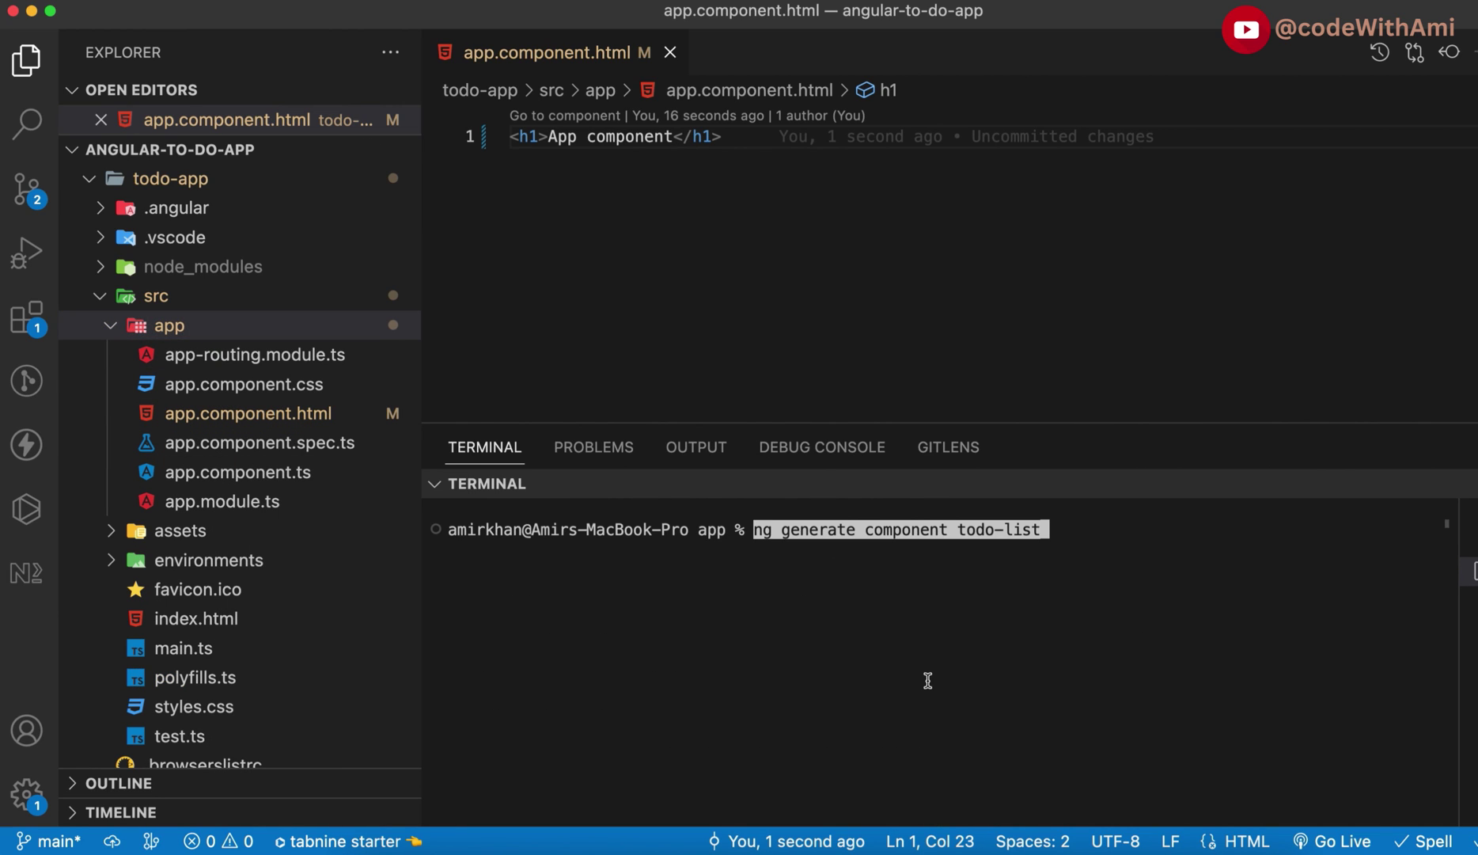
pyautogui.press('Return')
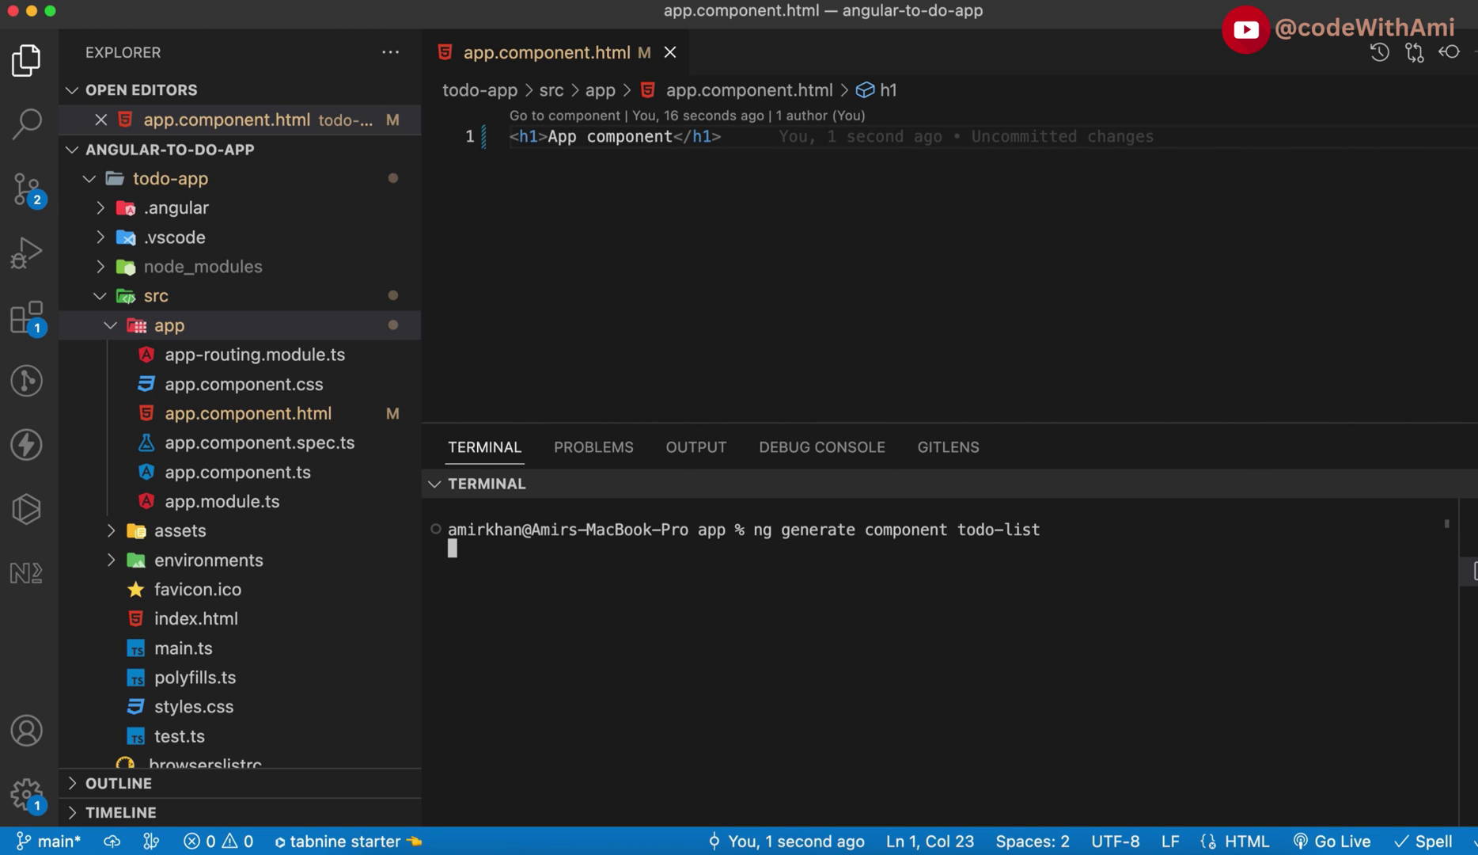
# Copy the to-do list HTML block from ChatGPT and expand the new todo-list folder
pyautogui.press('super+Tab')
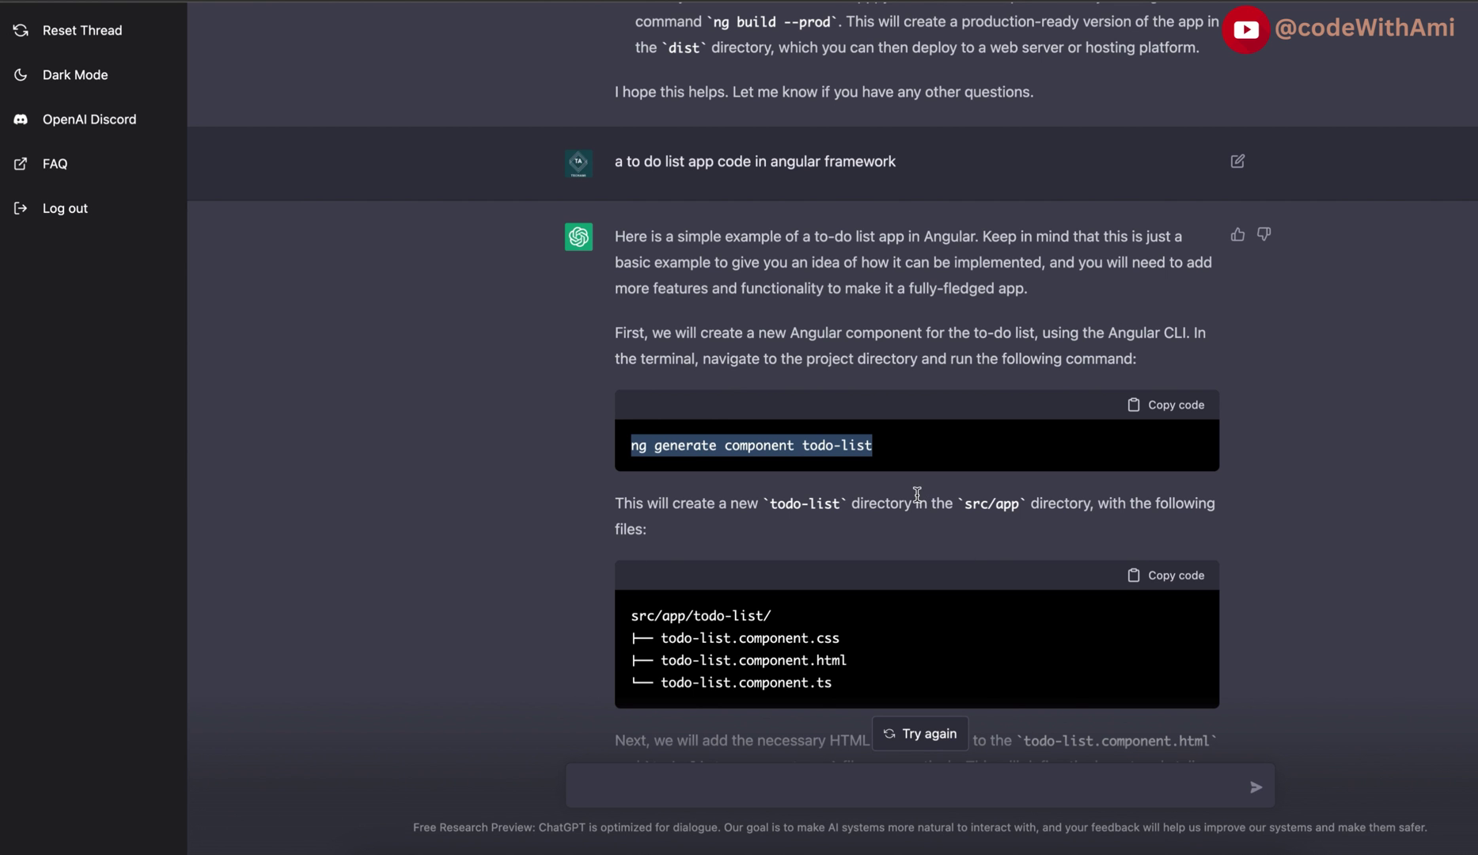
pyautogui.scroll(-3, 917, 494)
pyautogui.scroll(-5, 824, 440)
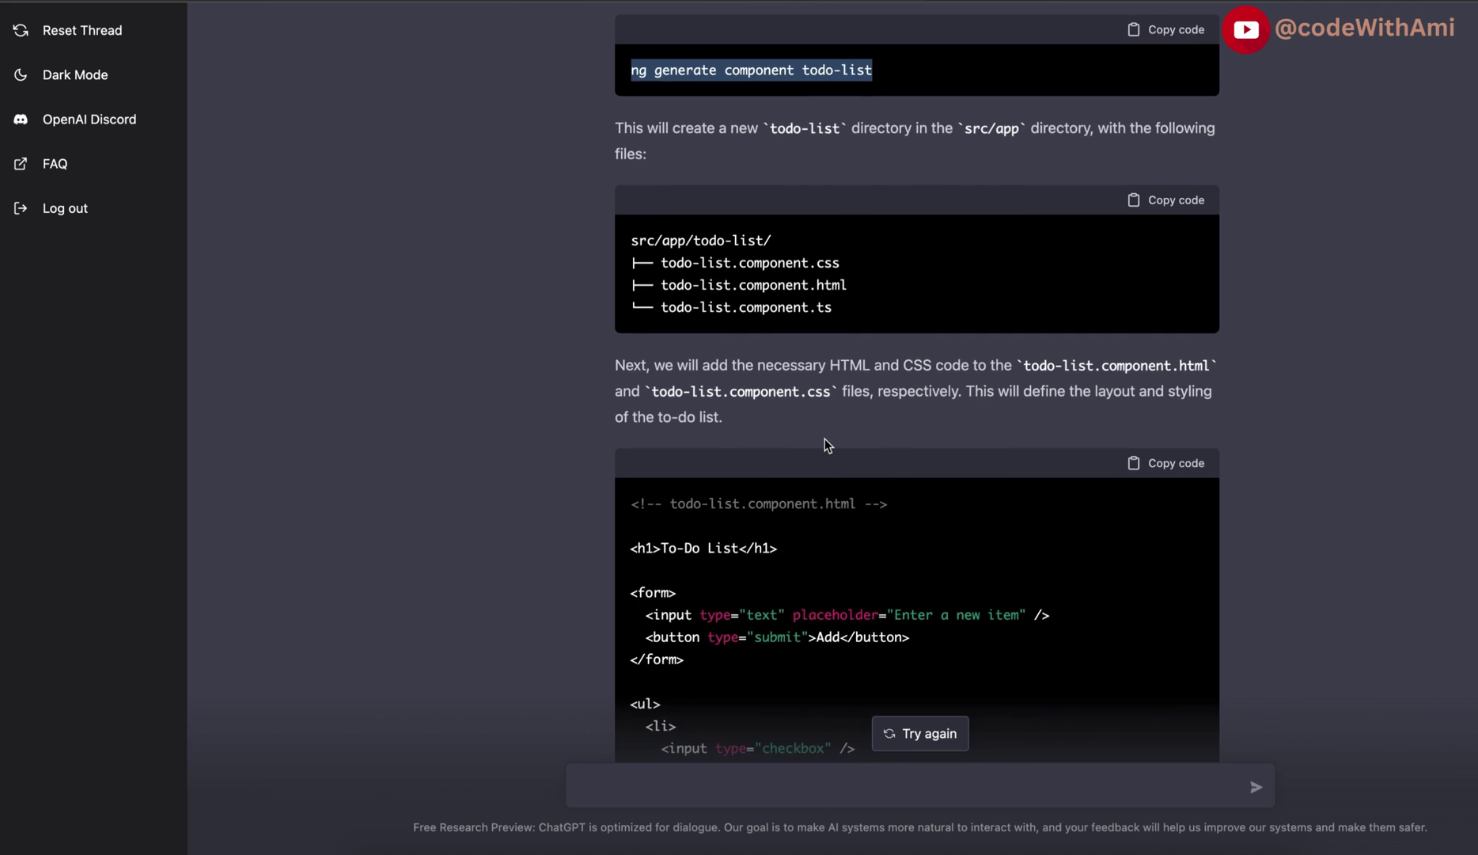
pyautogui.moveTo(630, 422); pyautogui.dragTo(689, 528)
pyautogui.scroll(-2, 717, 541)
pyautogui.press('super+Tab')
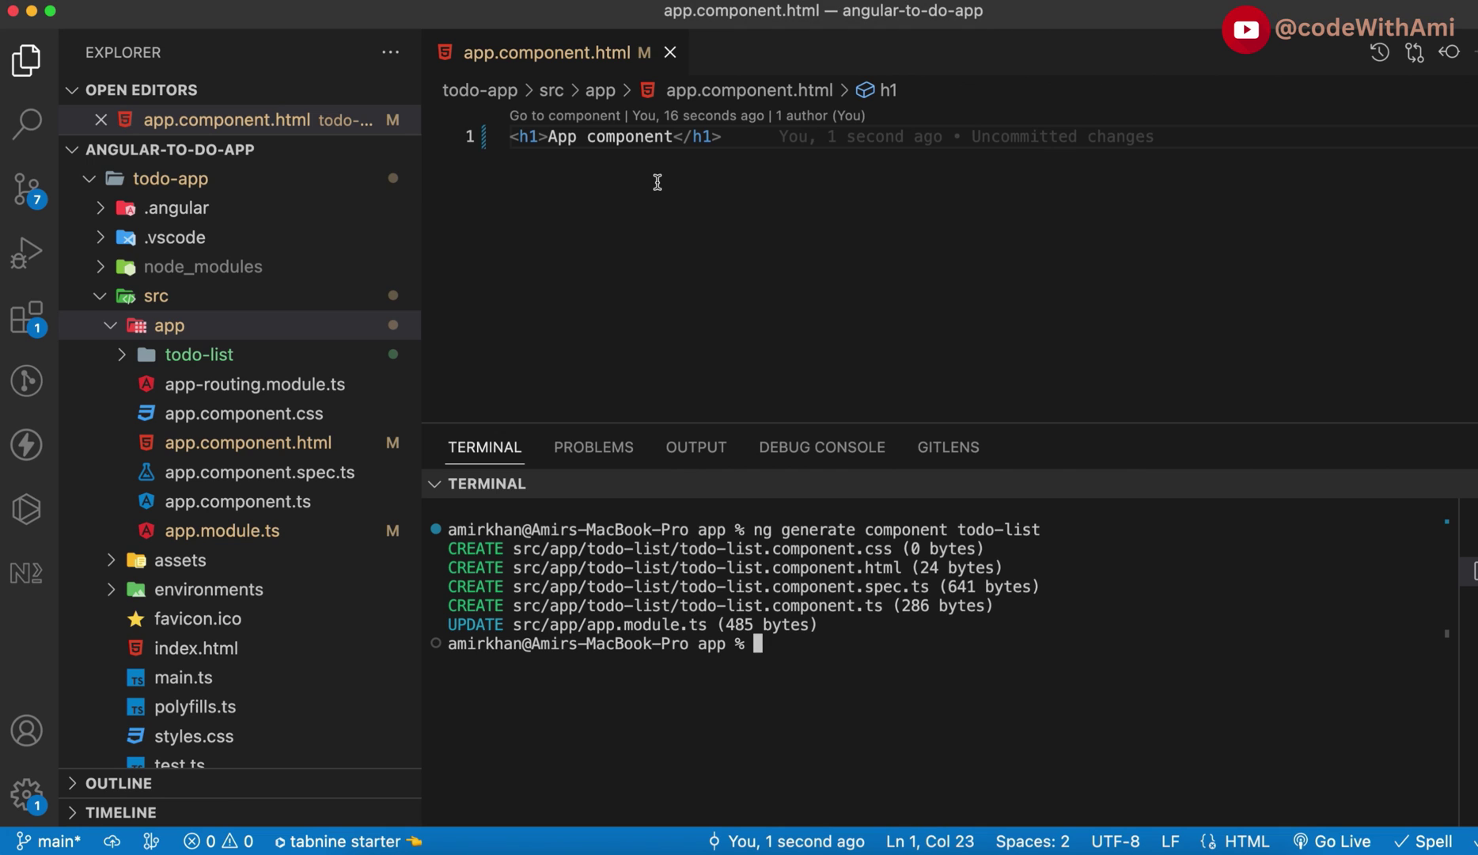
pyautogui.click(194, 354)
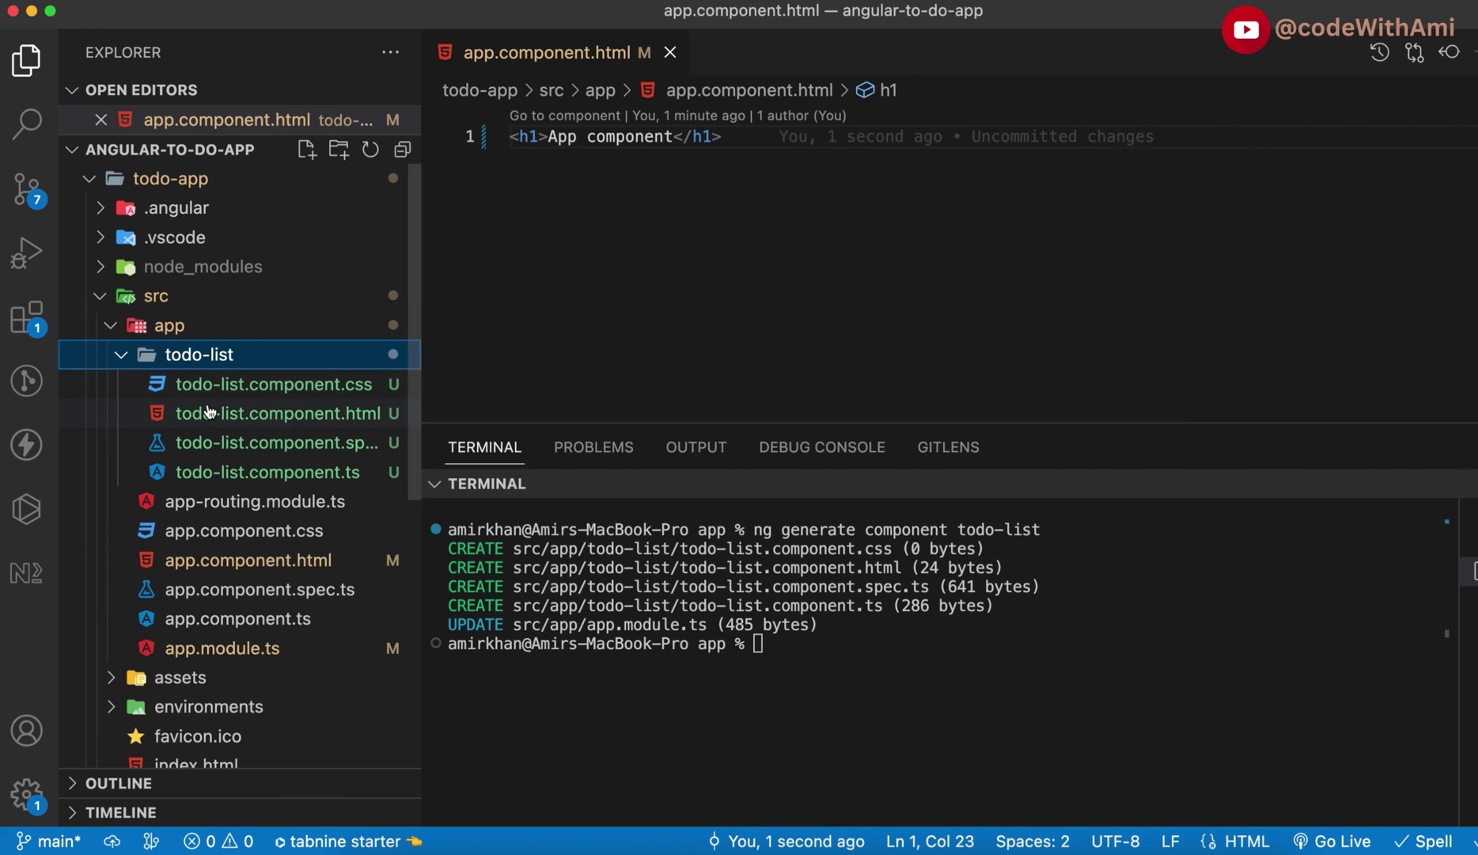
# Replace todo-list.component.html's placeholder content with ChatGPT's to-do list markup
pyautogui.click(209, 411)
pyautogui.hotkey('ctrl', 'a')
pyautogui.hotkey('ctrl', 'v')
pyautogui.scroll(-5, 667, 277)
pyautogui.scroll(5, 663, 278)
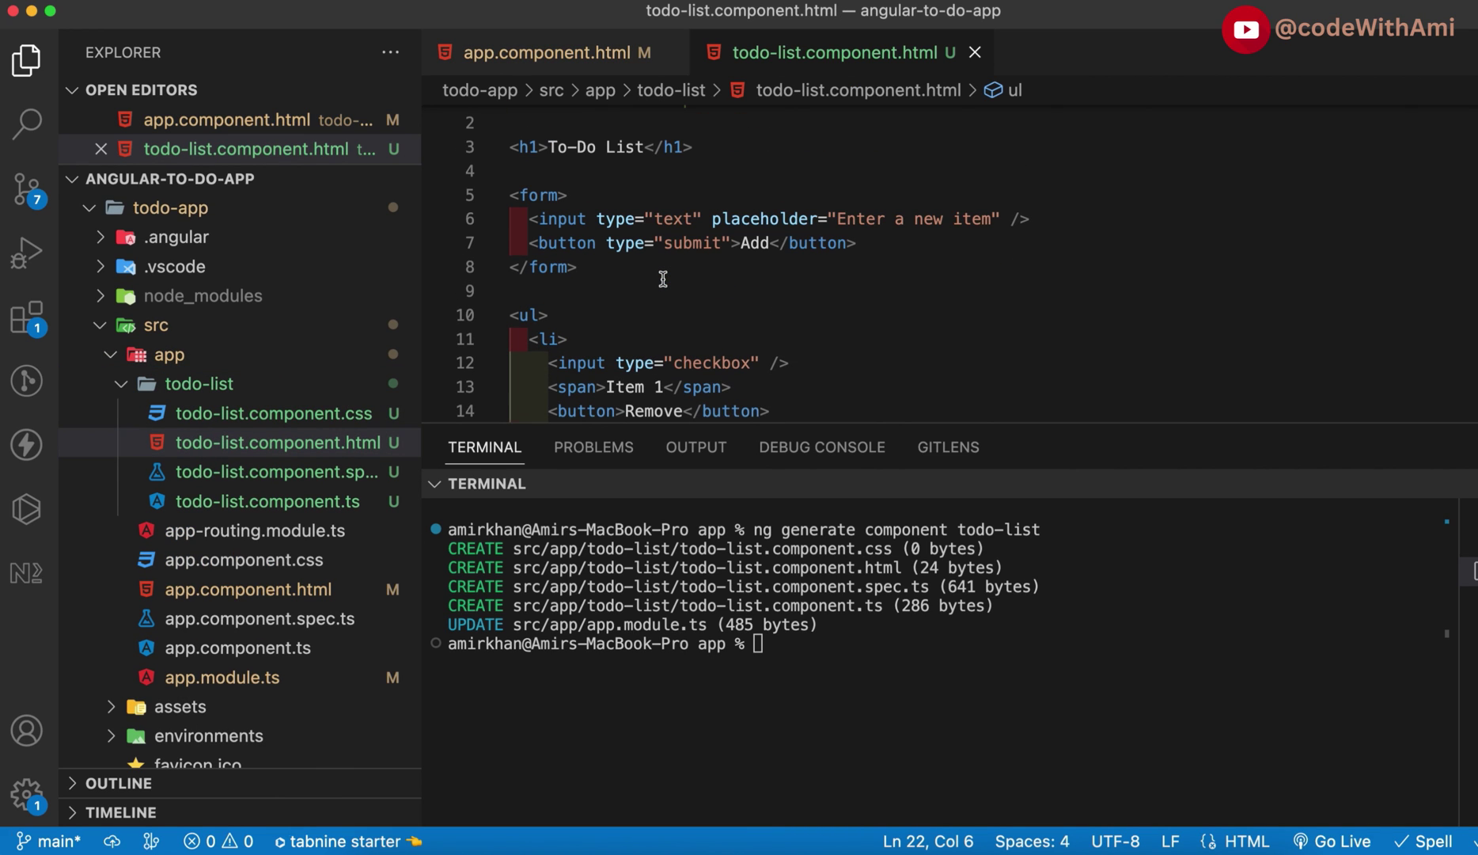
pyautogui.scroll(-5, 663, 278)
pyautogui.scroll(5, 663, 277)
# Copy ChatGPT's to-do list CSS into the empty todo-list.component.css file
pyautogui.press('super+Tab')
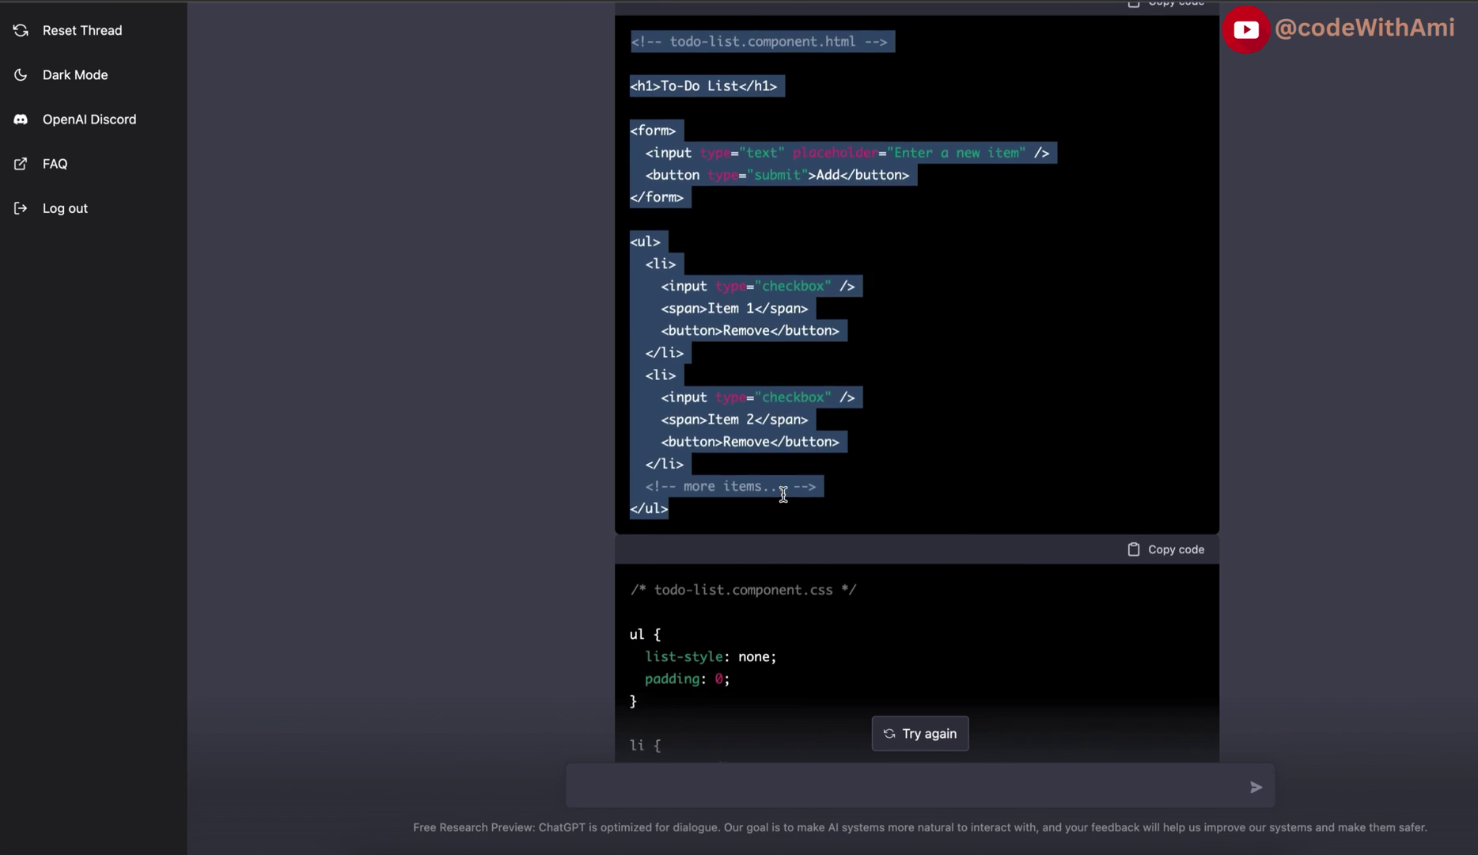
pyautogui.scroll(-3, 783, 495)
pyautogui.moveTo(627, 419); pyautogui.dragTo(659, 604)
pyautogui.press('super+c')
pyautogui.scroll(-3, 669, 627)
pyautogui.press('super+Tab')
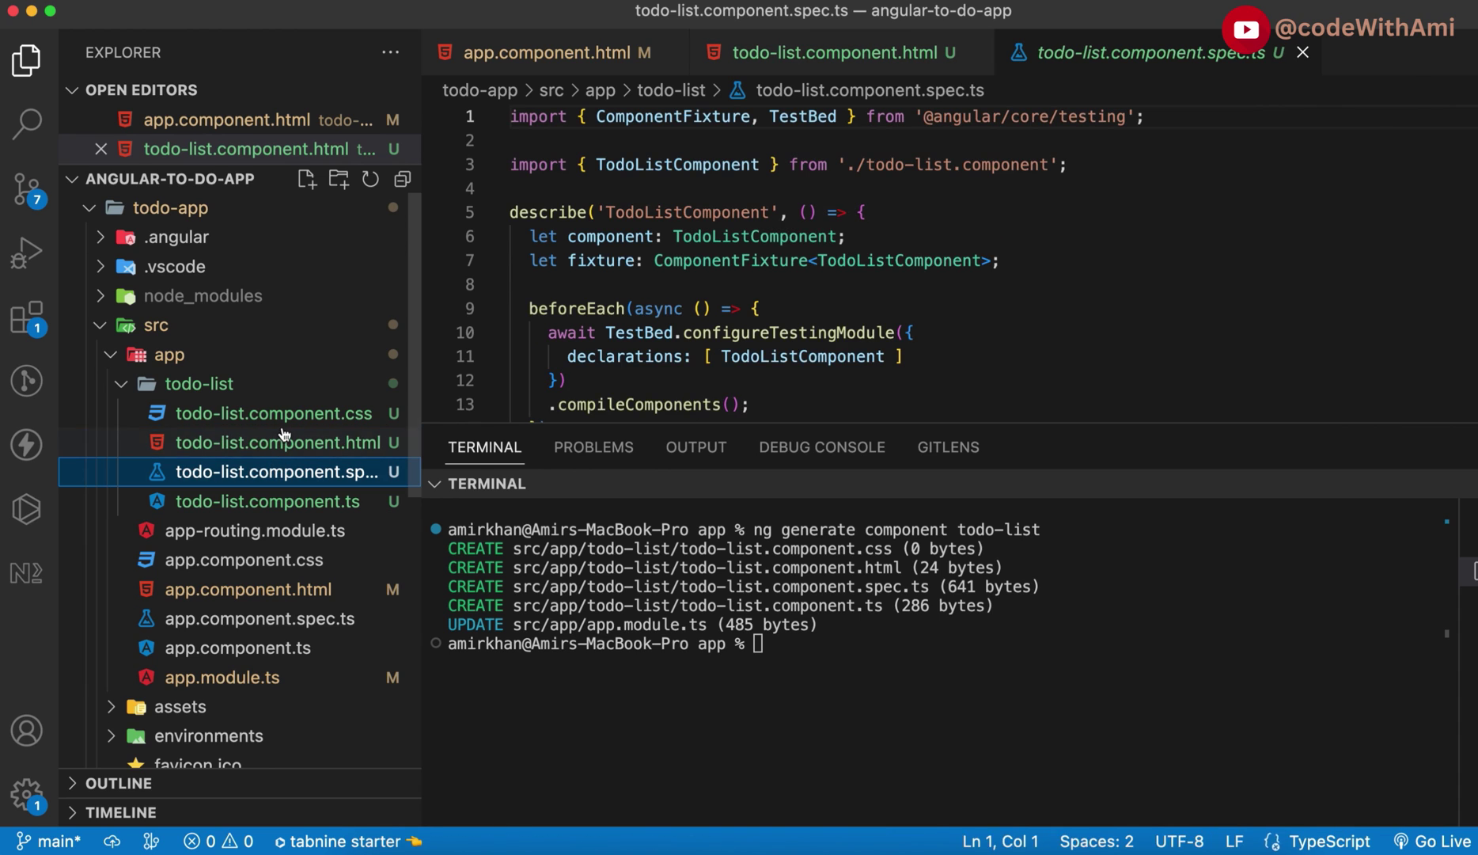
pyautogui.click(277, 415)
pyautogui.click(275, 414)
pyautogui.click(274, 441)
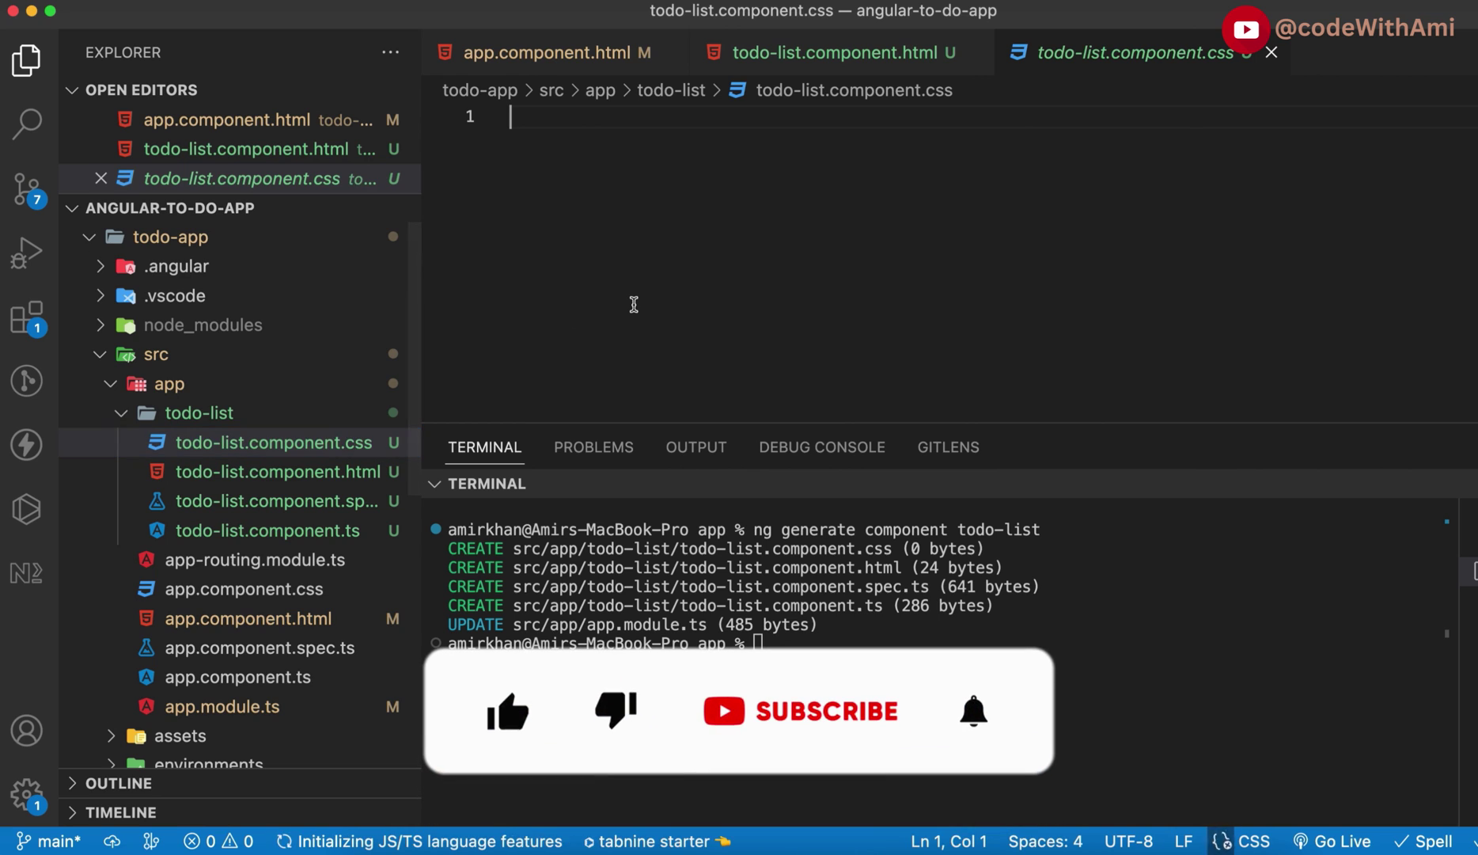
pyautogui.press('super+v')
pyautogui.moveTo(858, 425); pyautogui.dragTo(858, 756)
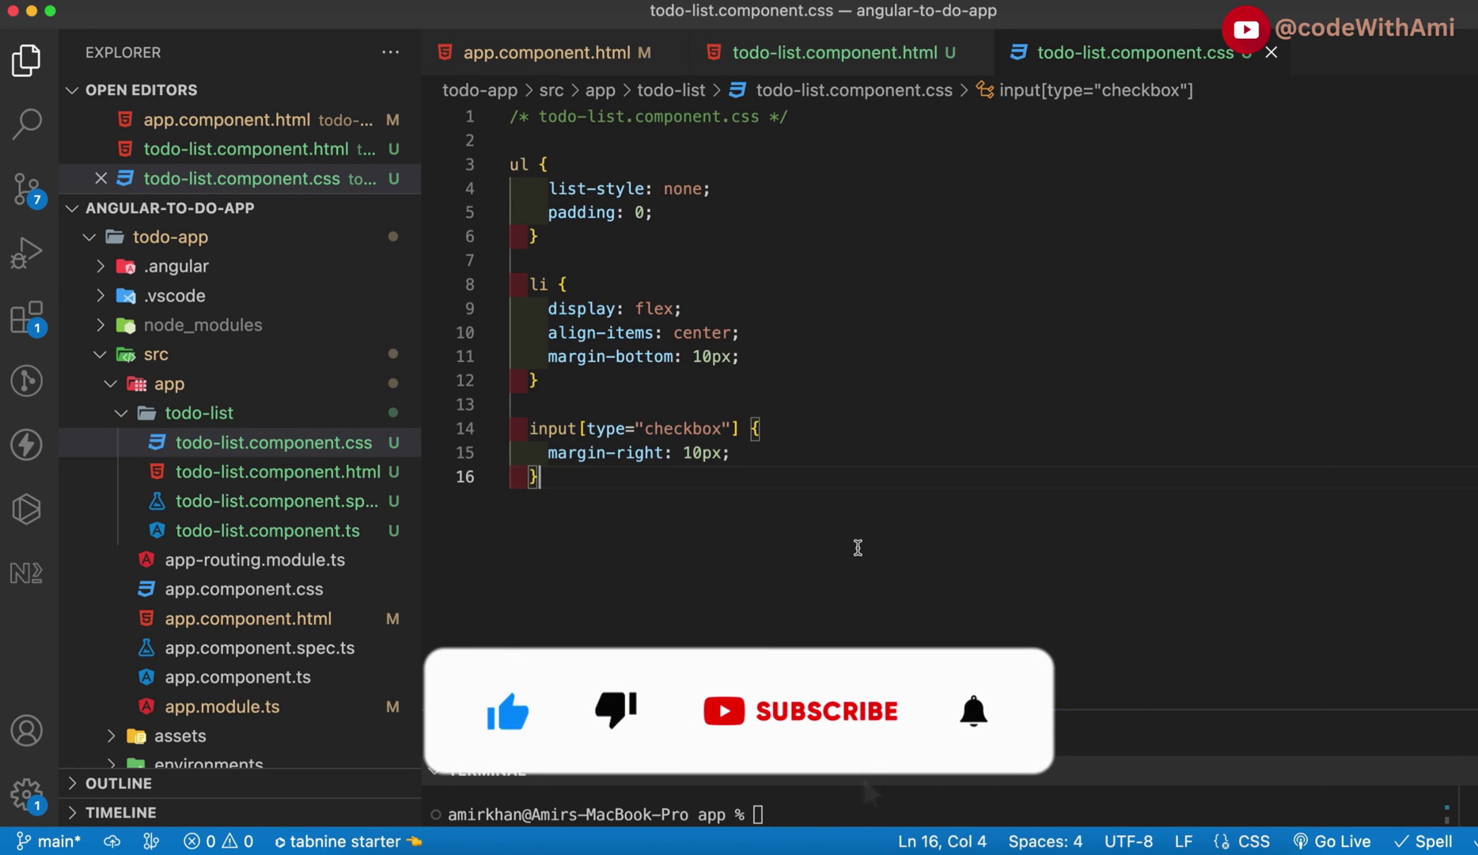
pyautogui.press('super+Tab')
pyautogui.scroll(-10, 629, 184)
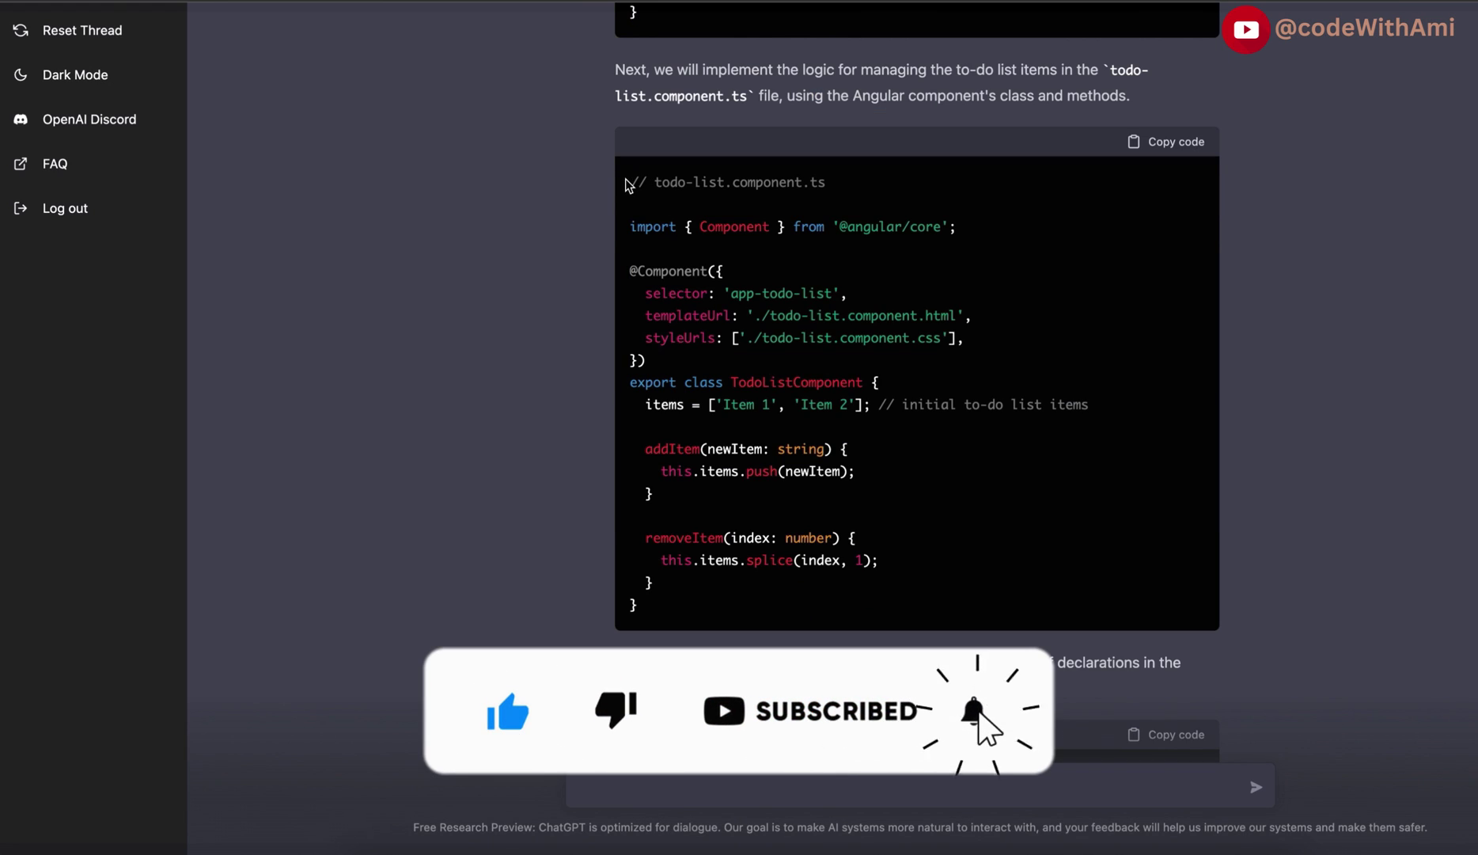